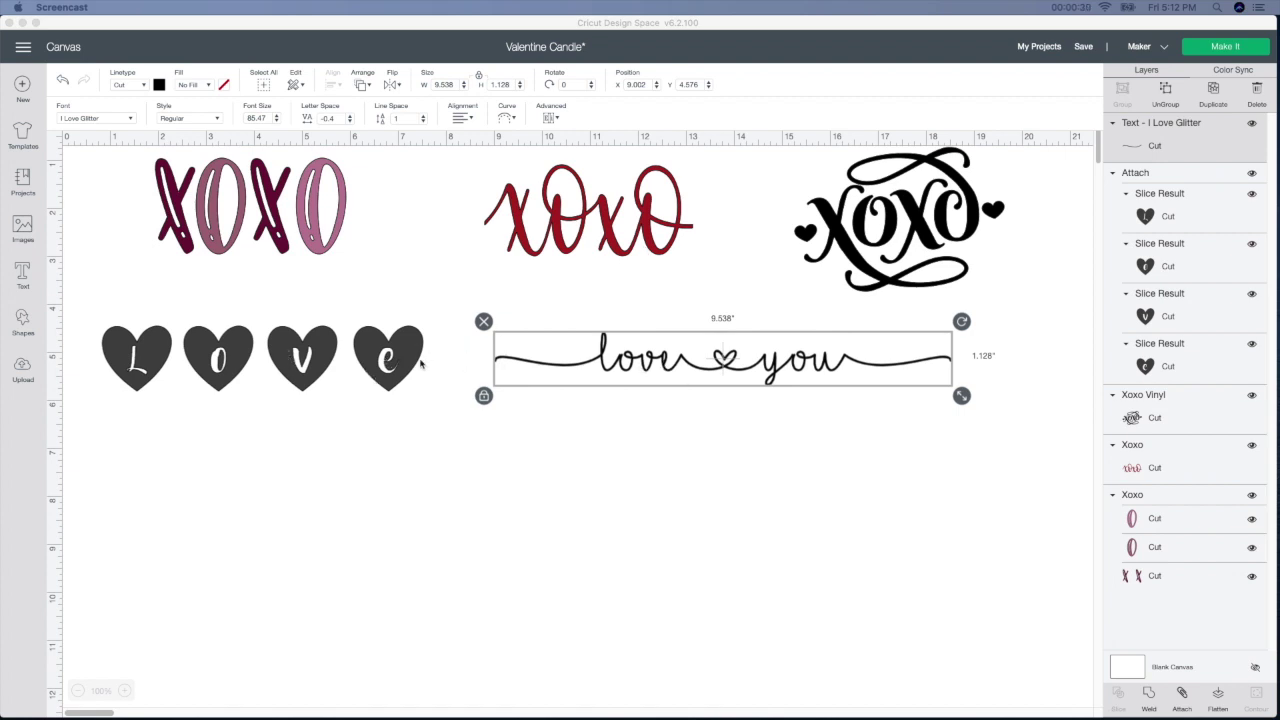
- Check the image info of the first O layer in the pink-and-purple XOXO design
{"action": "left_click", "coordinate": [313, 235]}
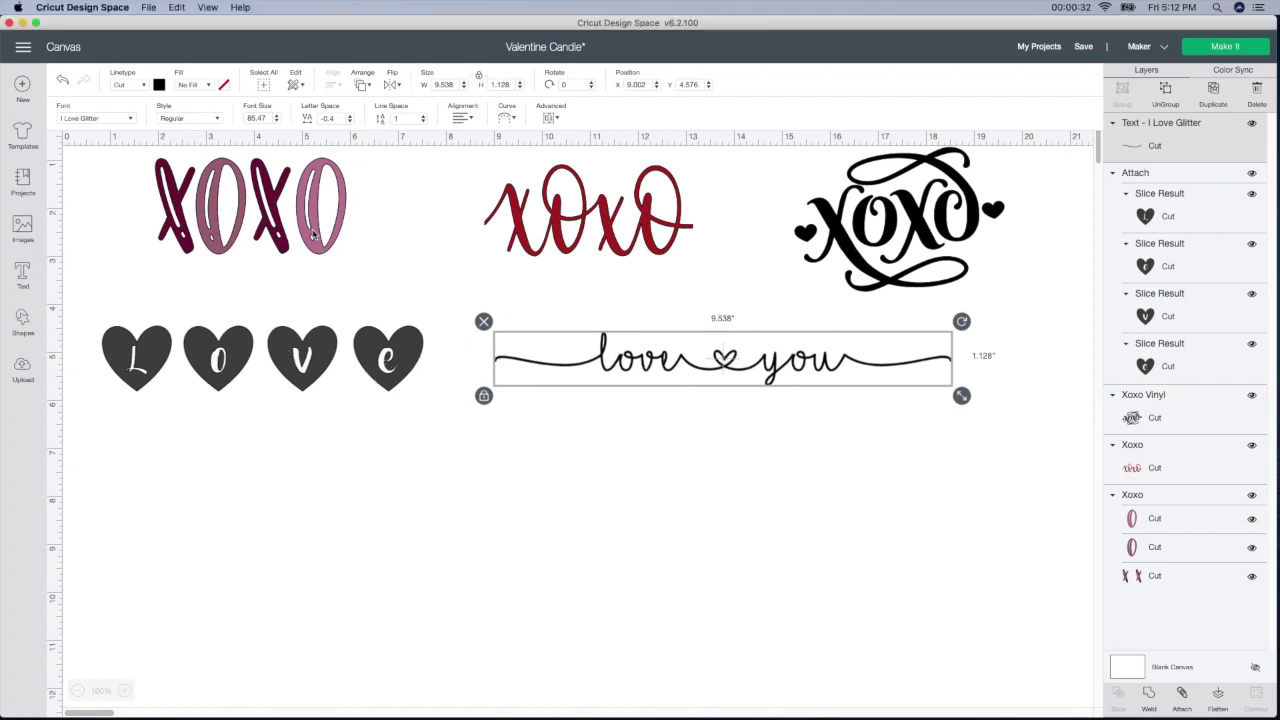
{"action": "left_click", "coordinate": [313, 235]}
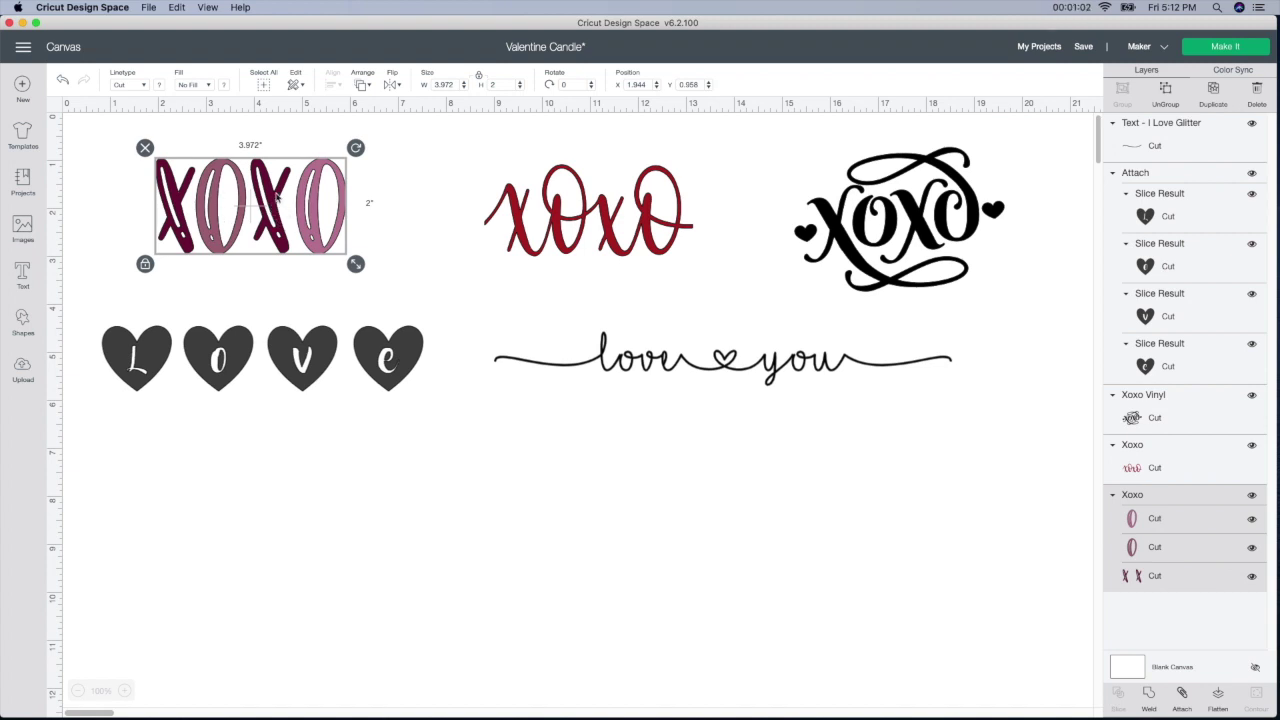
{"action": "left_click", "coordinate": [1157, 542]}
{"action": "right_click", "coordinate": [1157, 542]}
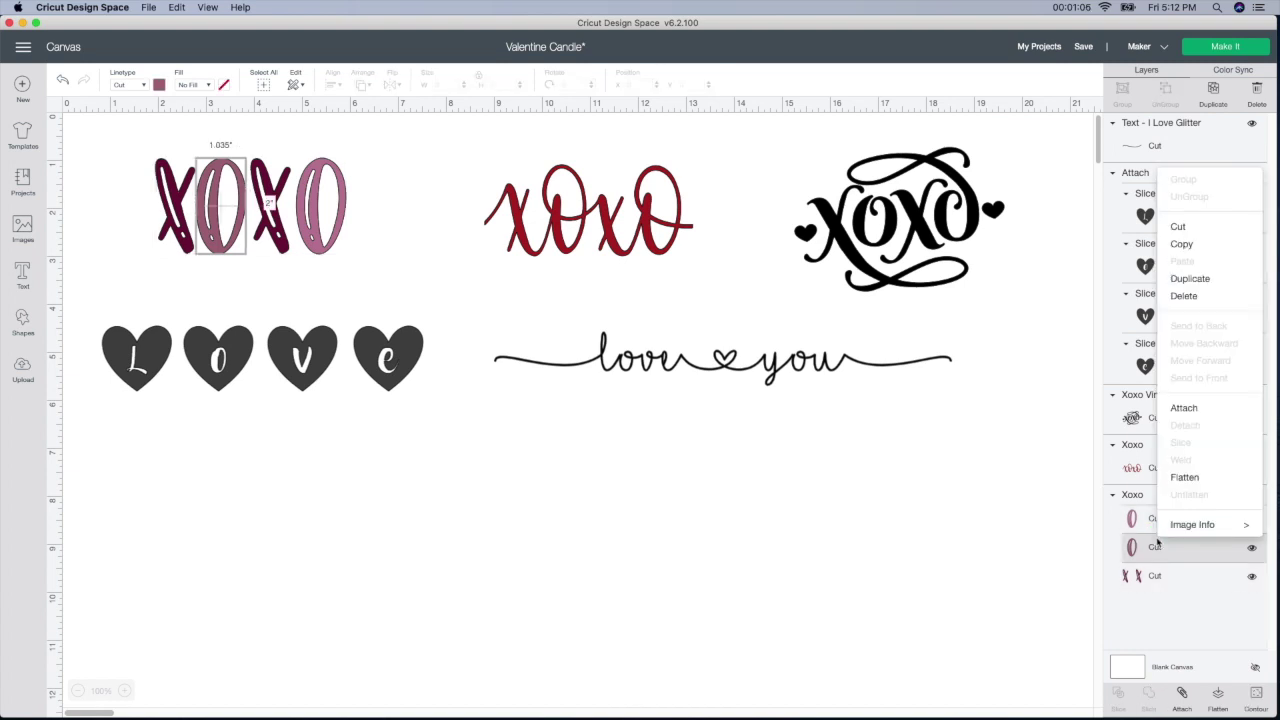
{"action": "left_click", "coordinate": [1170, 526]}
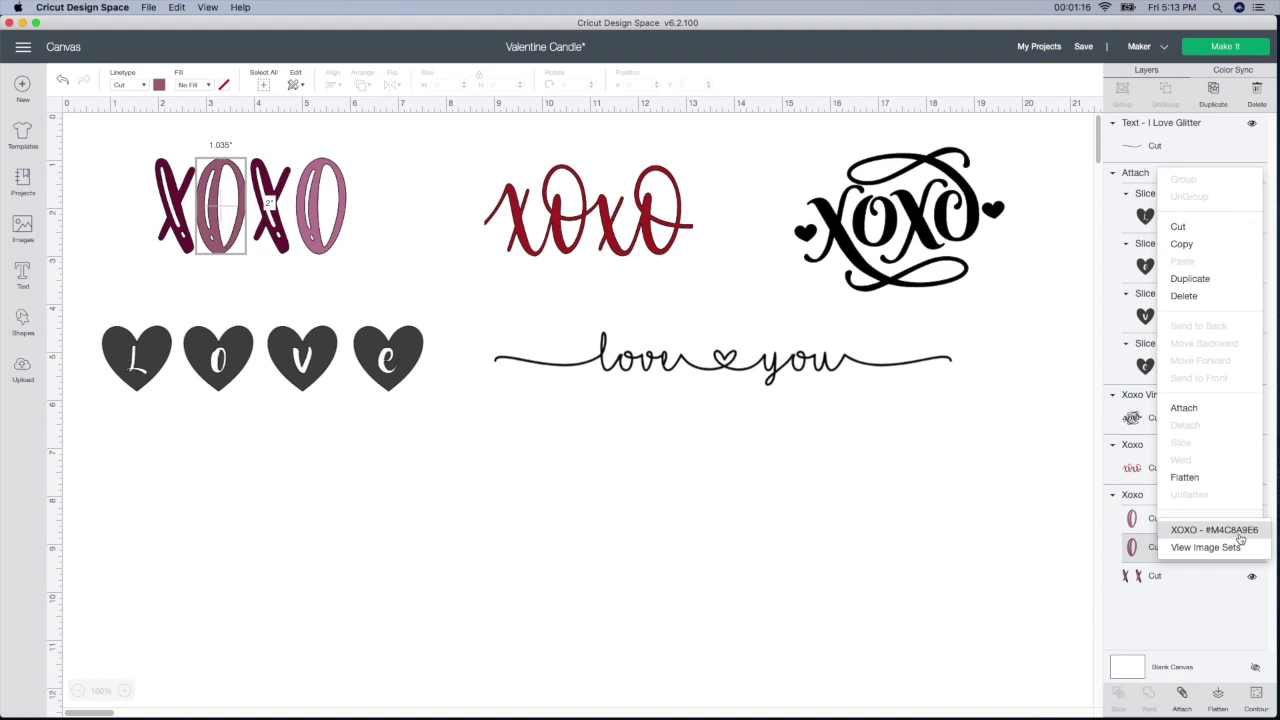
{"action": "left_click", "coordinate": [797, 514]}
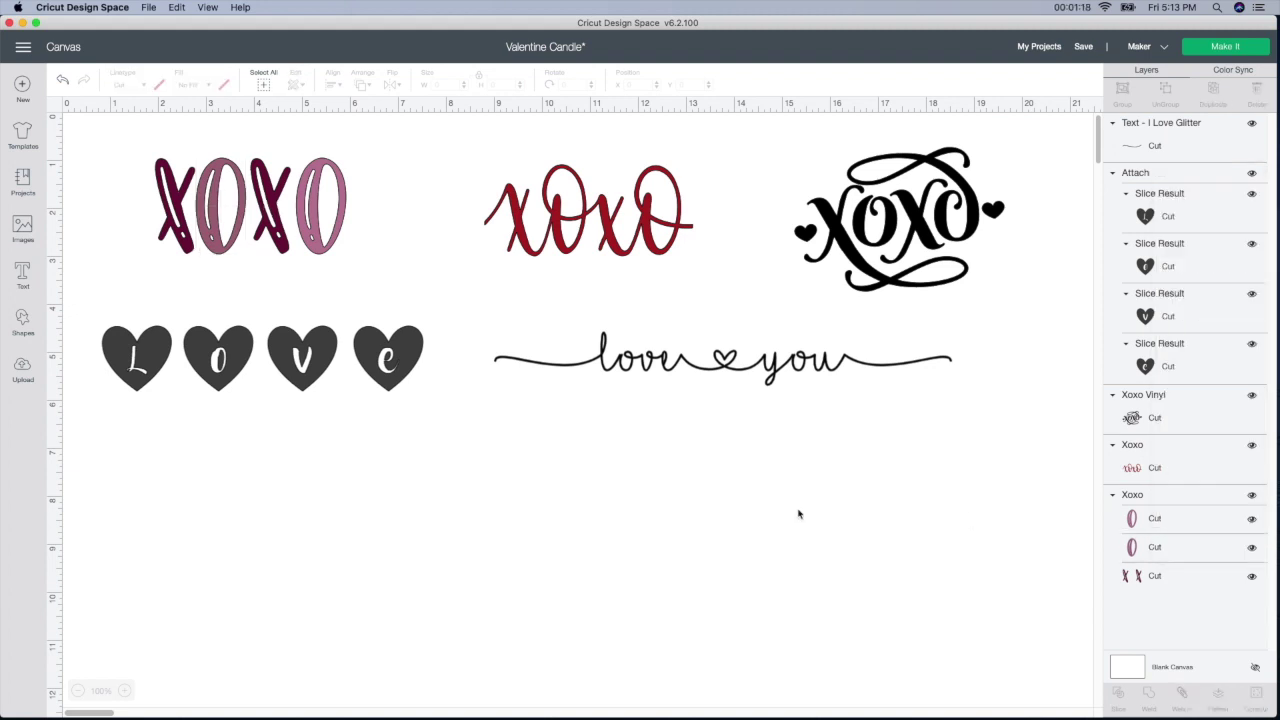
- Check the red XoXo design's image info and review the screenshot listing the images used in this project
{"action": "left_click", "coordinate": [591, 226]}
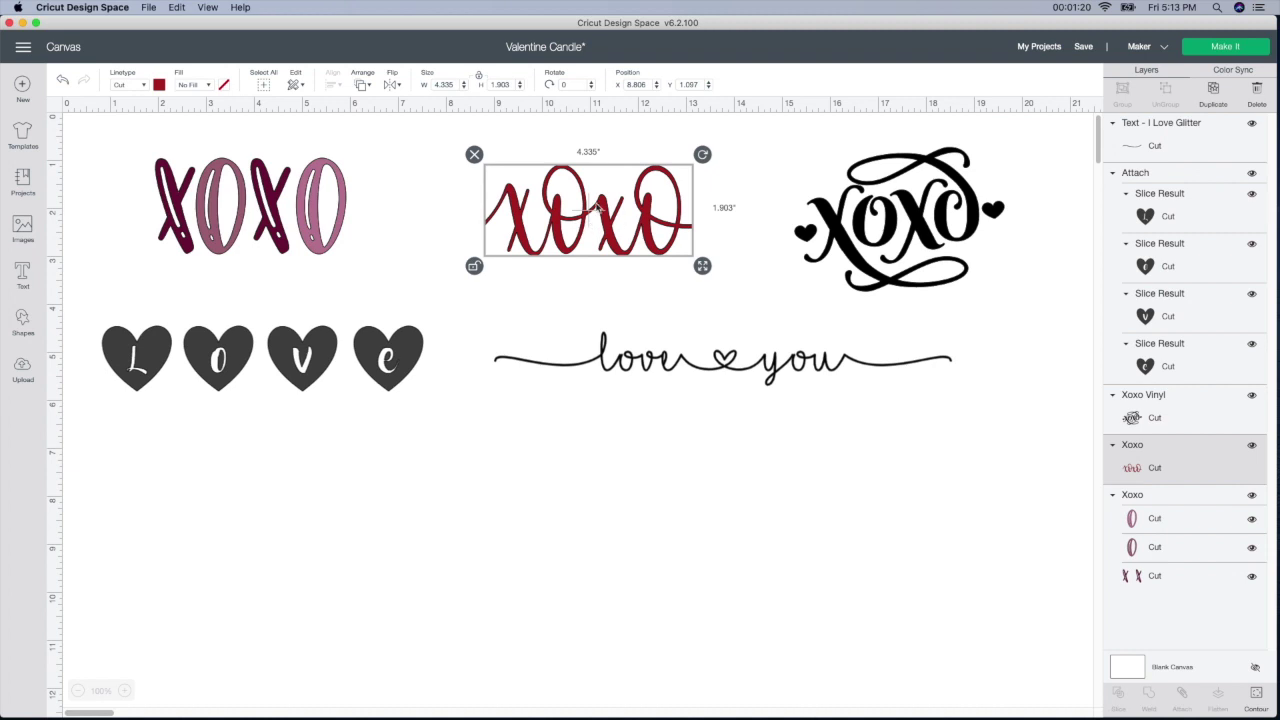
{"action": "right_click", "coordinate": [1170, 462]}
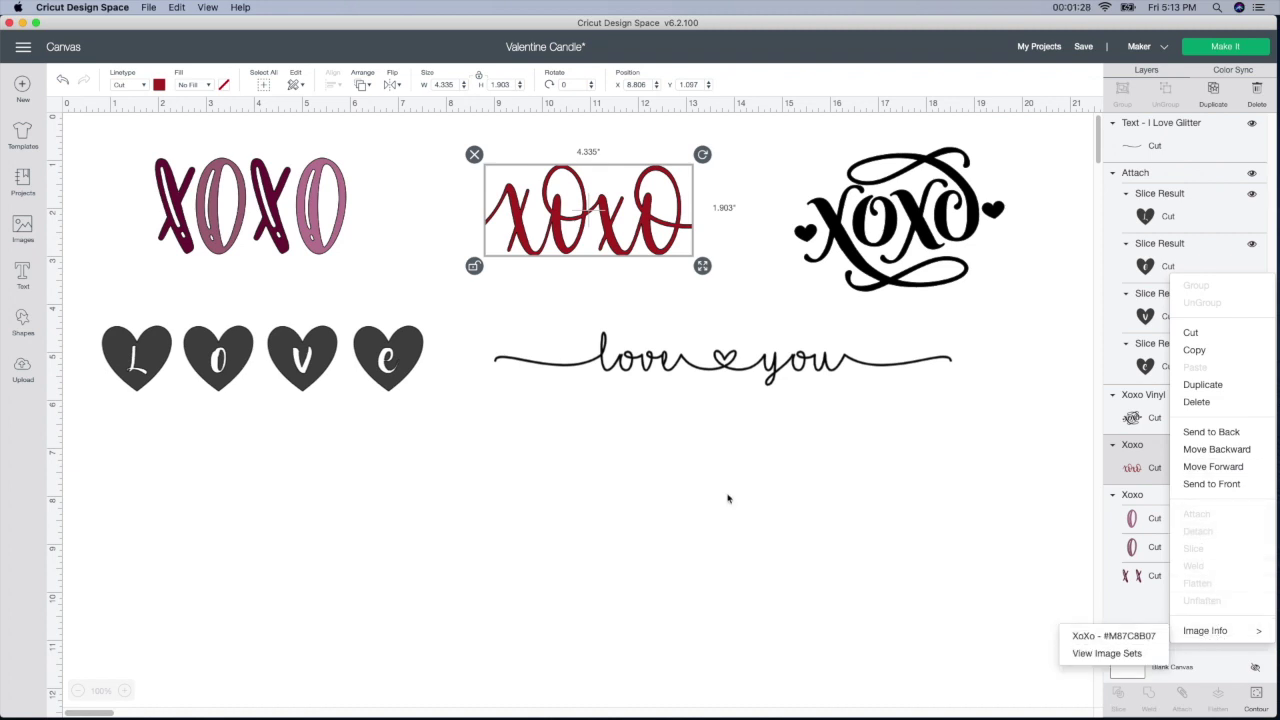
{"action": "left_click", "coordinate": [673, 410]}
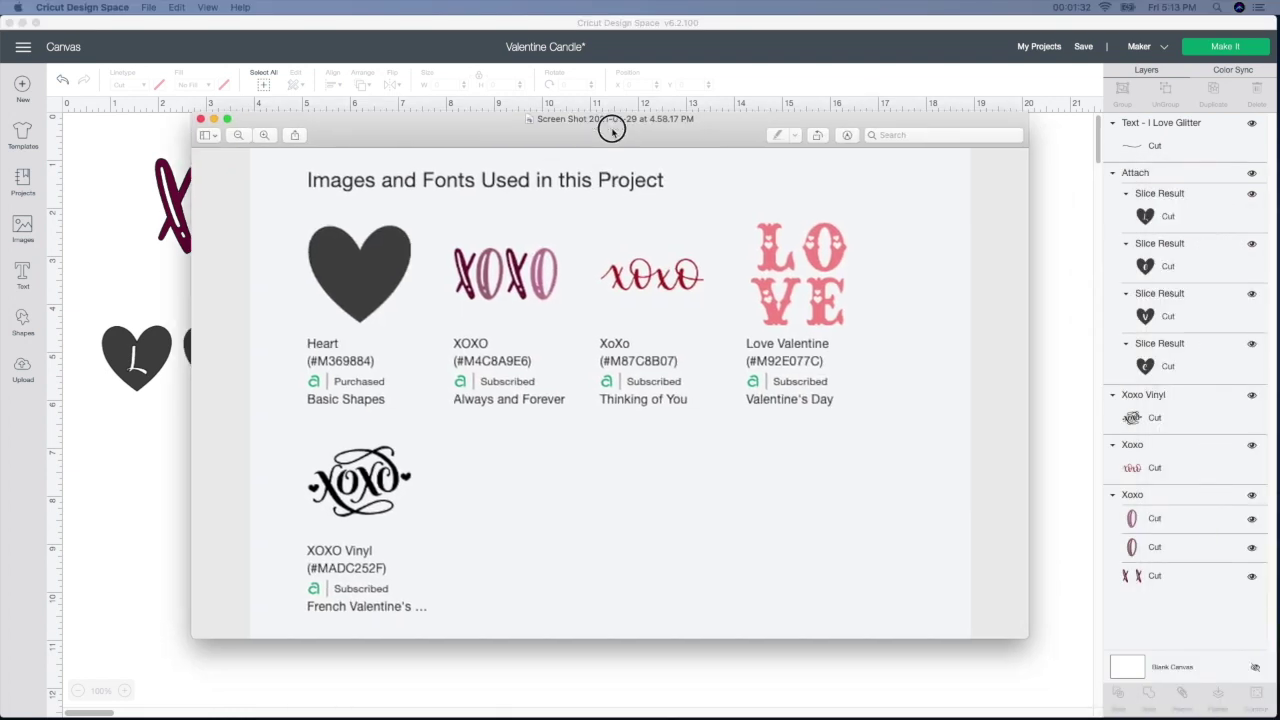
{"action": "left_click_drag", "start_coordinate": [608, 128], "coordinate": [607, 76]}
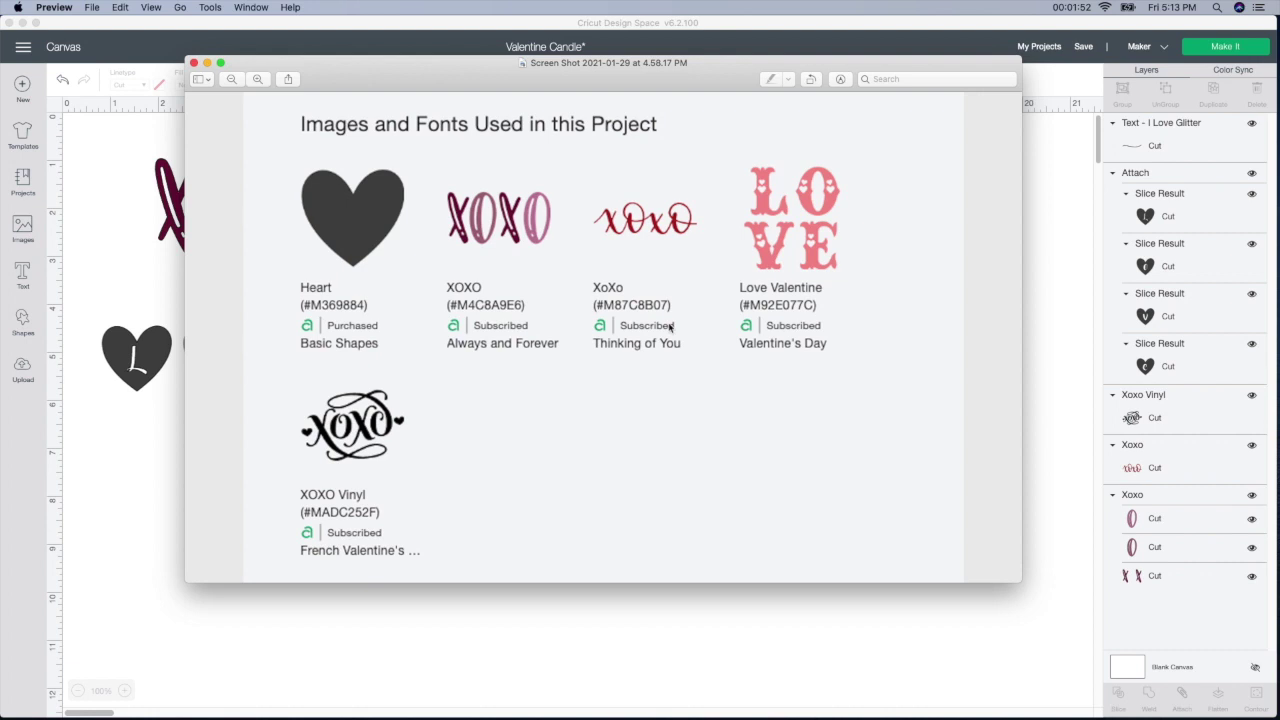
{"action": "left_click", "coordinate": [194, 62]}
- Examine the attached LOVE hearts and the finished "love you" text by selecting each in turn
{"action": "left_click", "coordinate": [396, 374]}
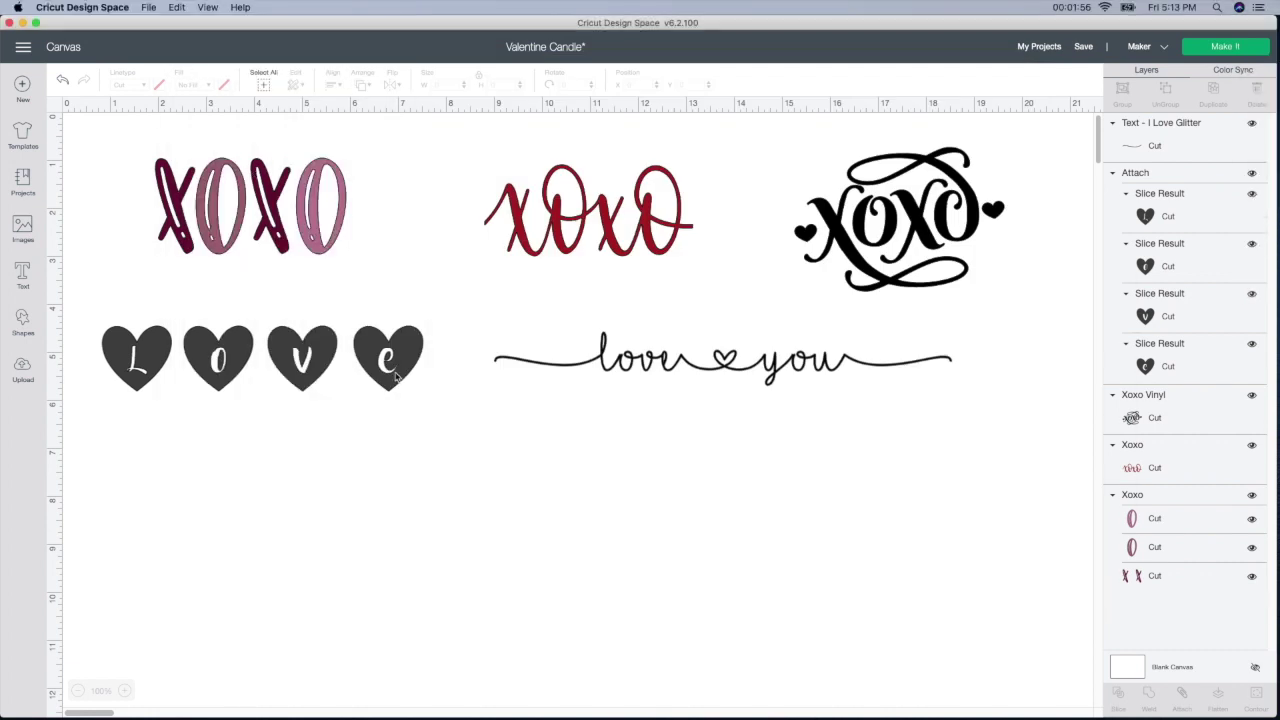
{"action": "left_click", "coordinate": [396, 374]}
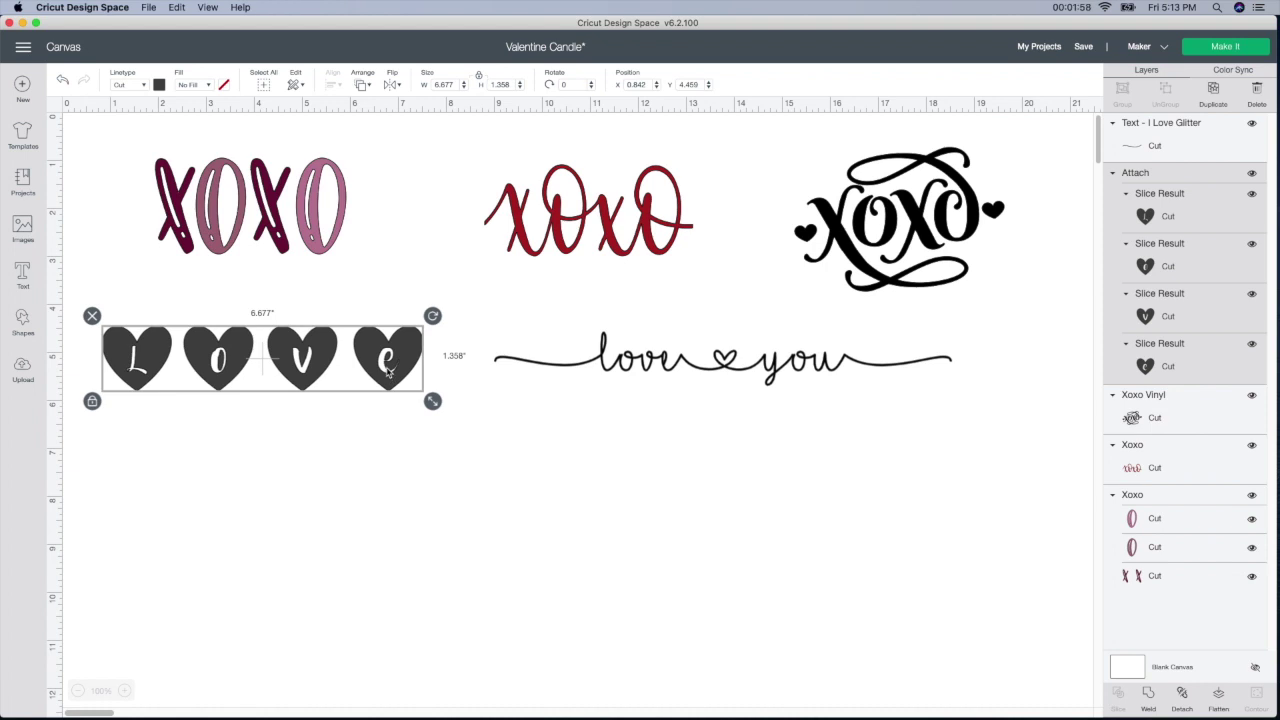
{"action": "left_click", "coordinate": [732, 377]}
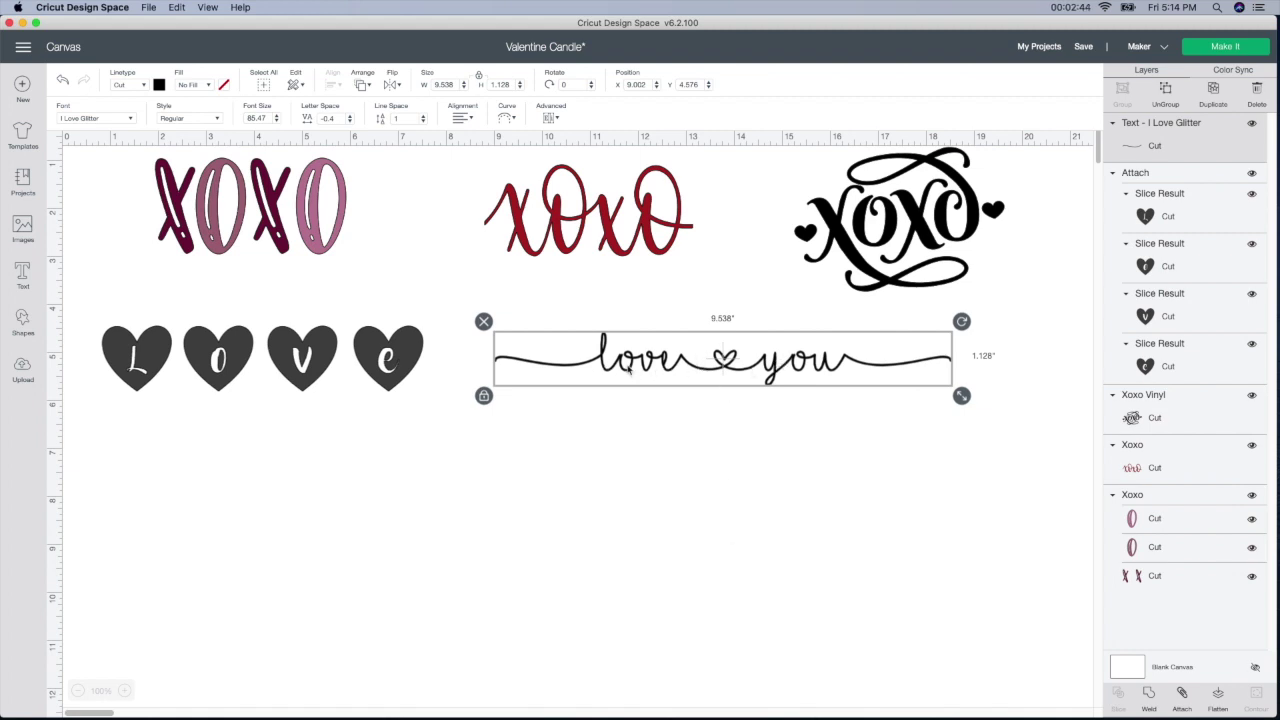
{"action": "left_click", "coordinate": [598, 462]}
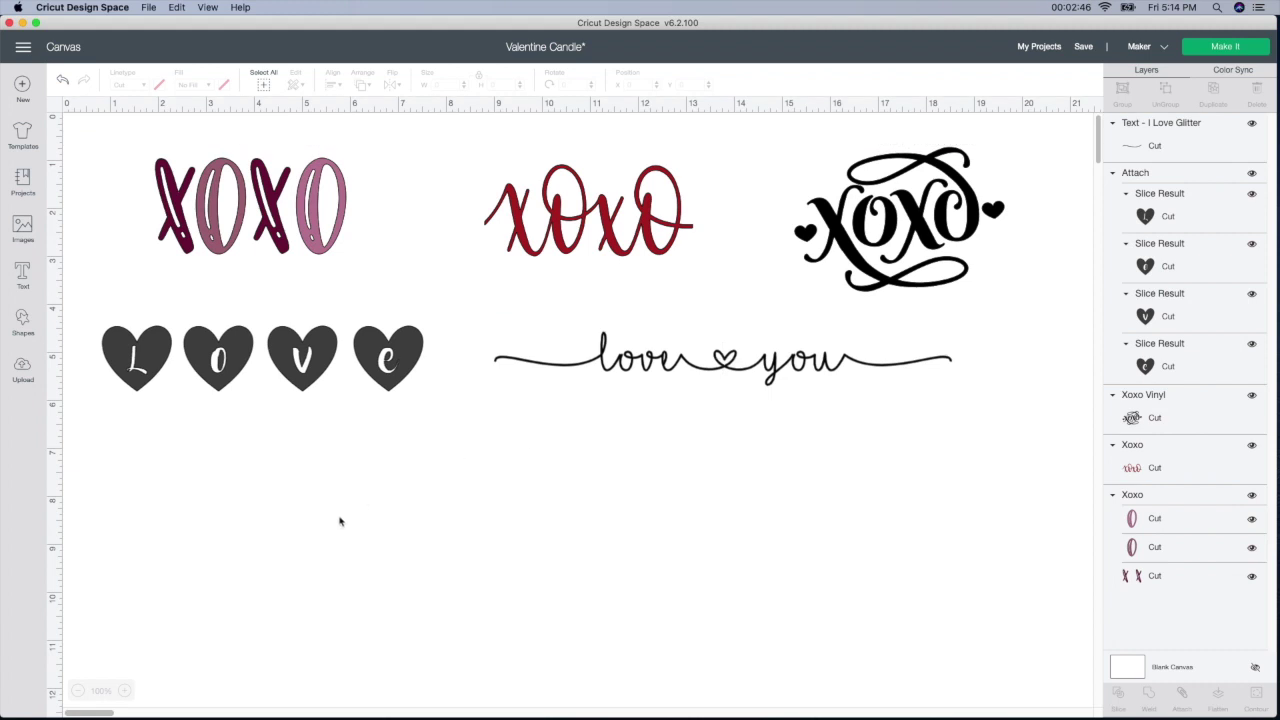
- Add a new text reading "love you" in the A Child's Year font and place it below the LOVE hearts
{"action": "left_click", "coordinate": [23, 276]}
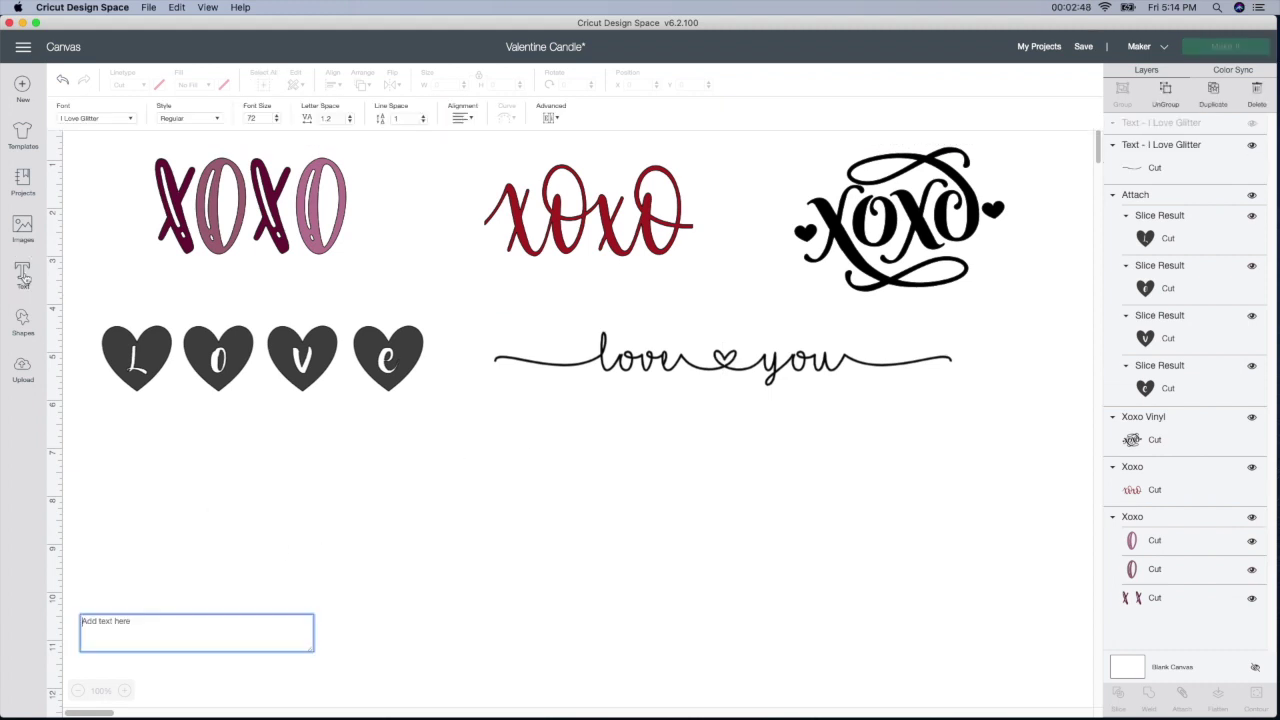
{"action": "left_click", "coordinate": [89, 121]}
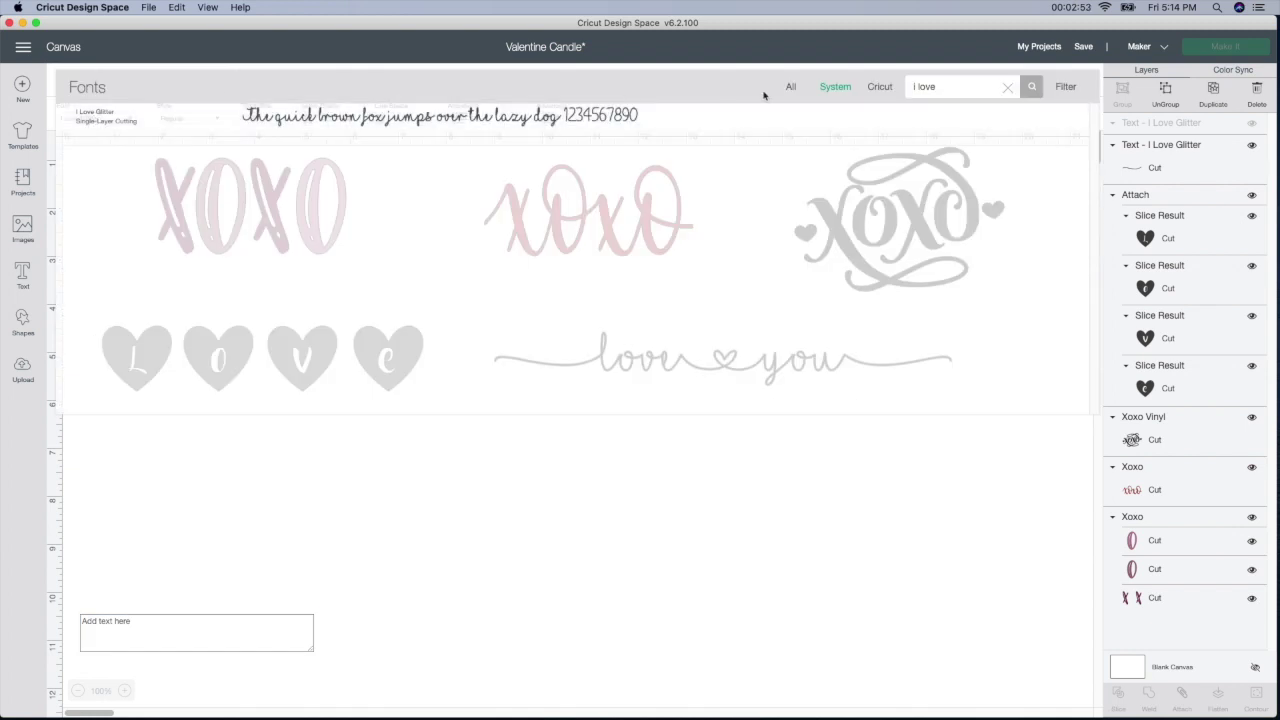
{"action": "left_click", "coordinate": [1007, 87]}
{"action": "left_click", "coordinate": [790, 87]}
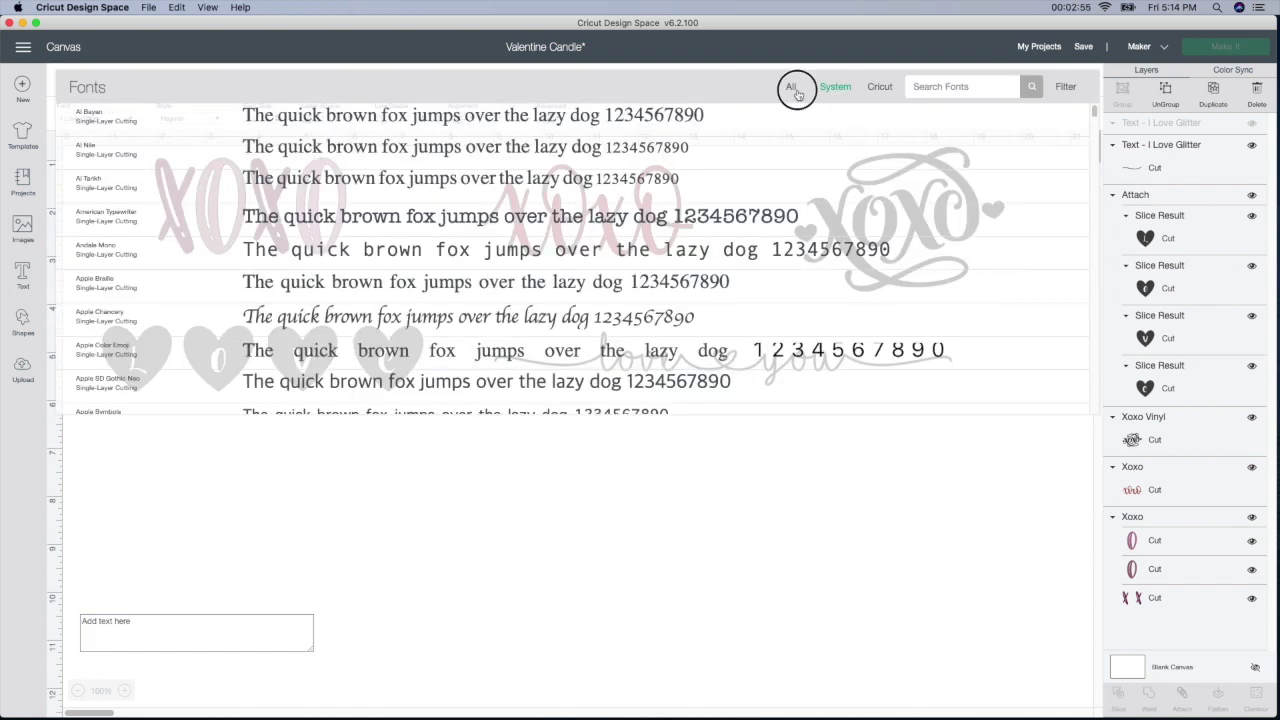
{"action": "left_click", "coordinate": [545, 192]}
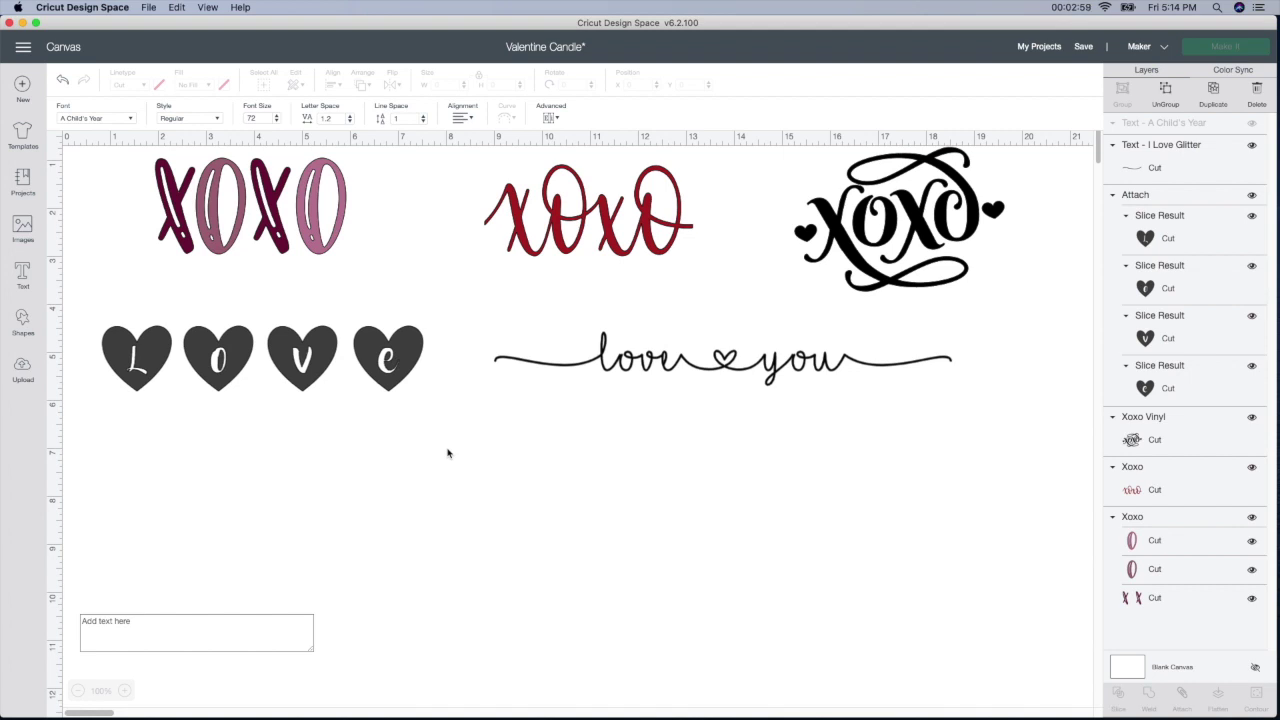
{"action": "left_click", "coordinate": [191, 634]}
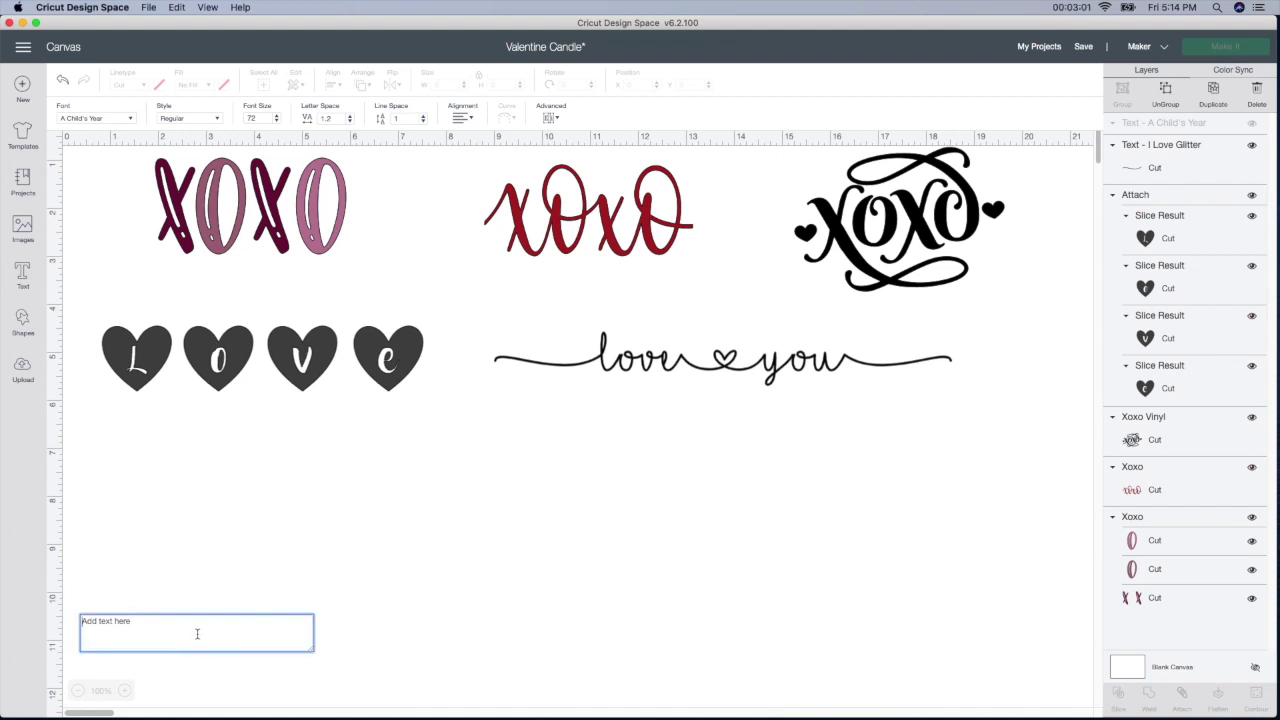
{"action": "type", "text": "love t"}
{"action": "key", "text": "BackSpace"}
{"action": "type", "text": "you"}
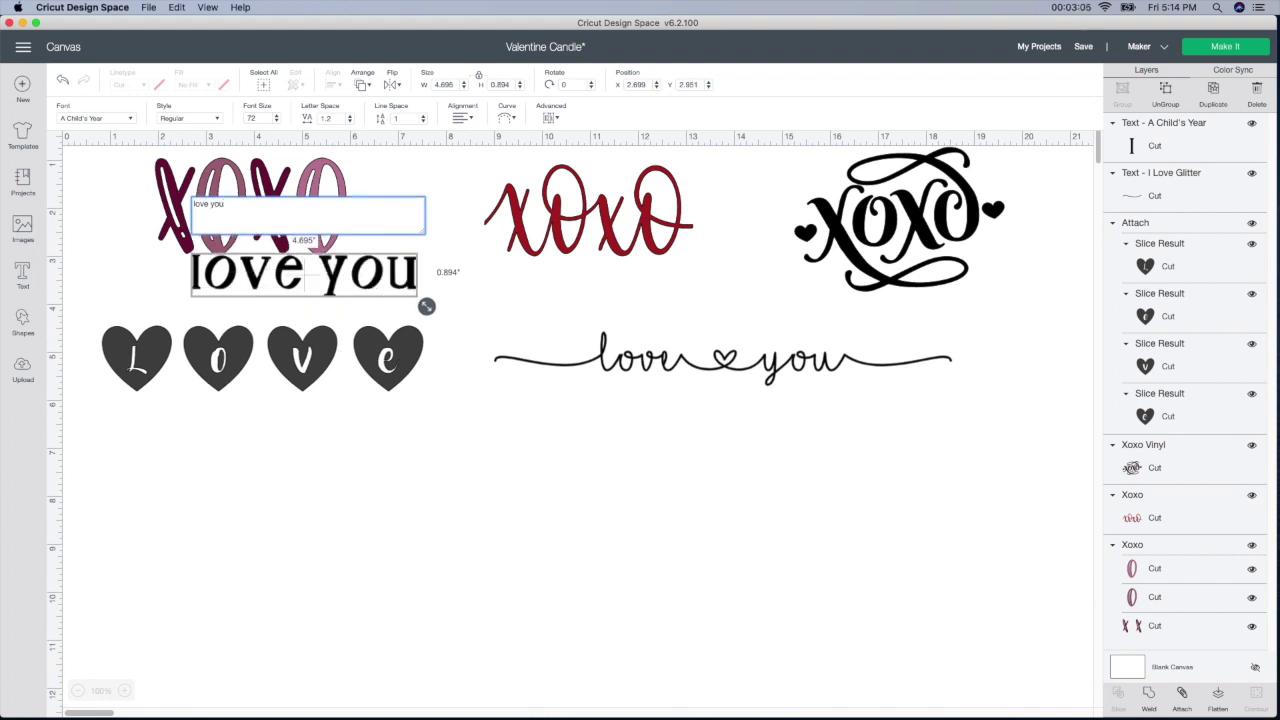
{"action": "left_click", "coordinate": [385, 291]}
{"action": "left_click_drag", "start_coordinate": [376, 310], "coordinate": [346, 528]}
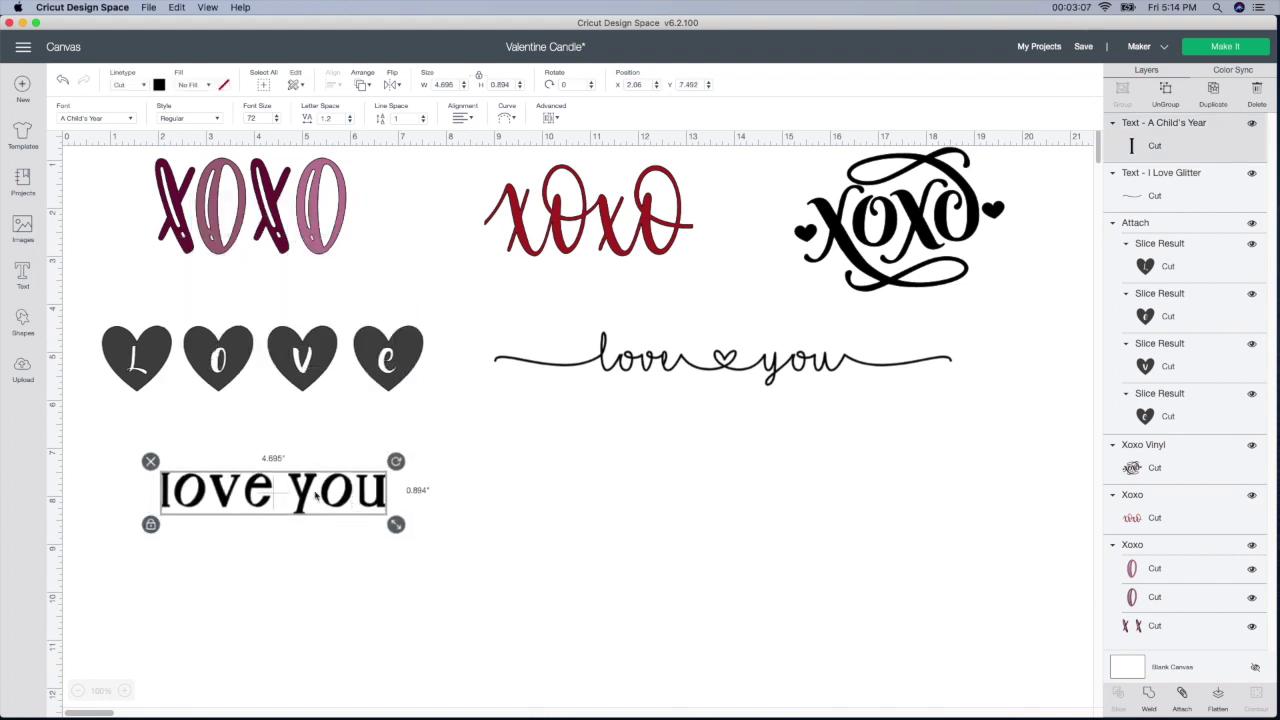
- Change the new text to the system font I Love Glitter and enlarge it to about 13.4 inches wide
{"action": "left_click", "coordinate": [74, 118]}
{"action": "left_click", "coordinate": [834, 87]}
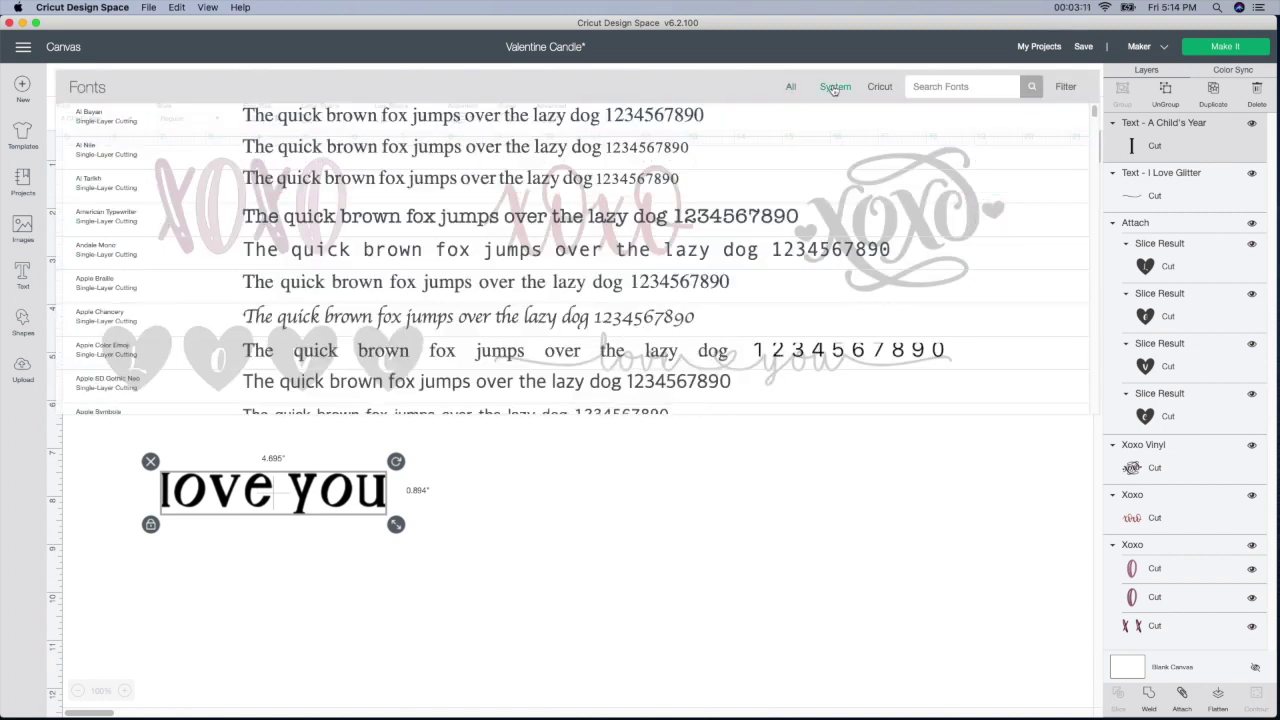
{"action": "type", "text": "c love glitter"}
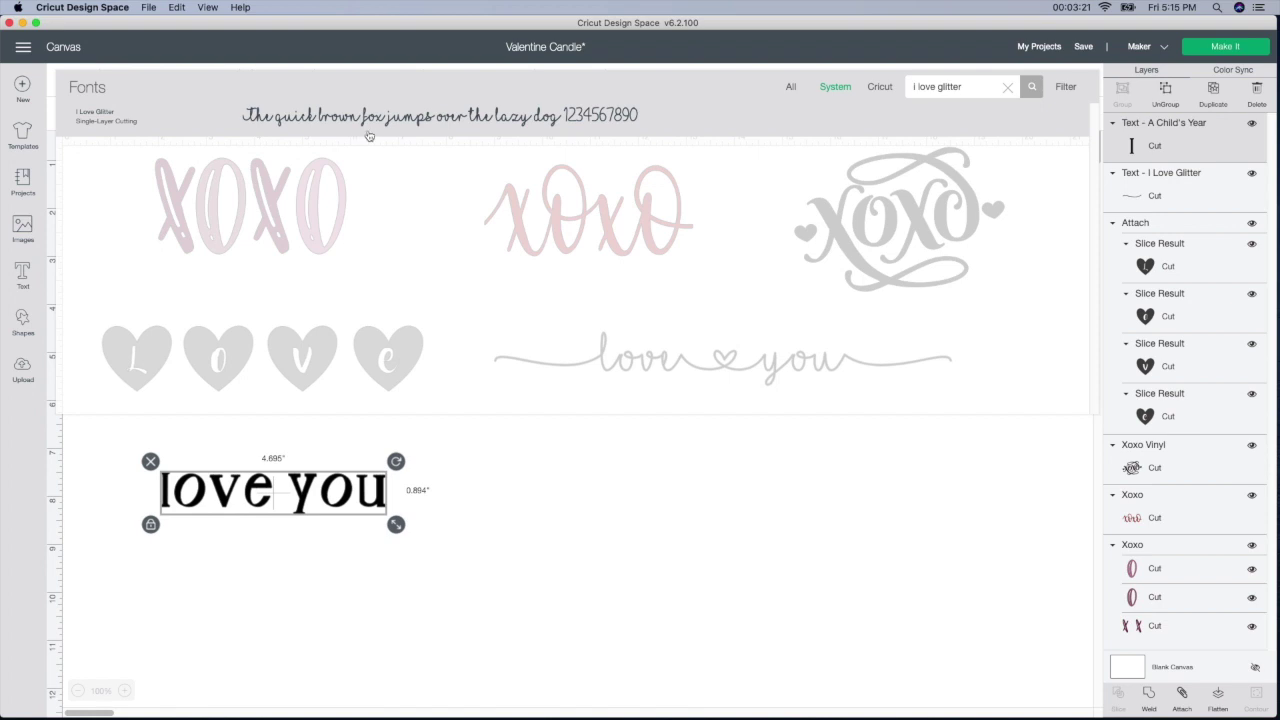
{"action": "left_click", "coordinate": [369, 135]}
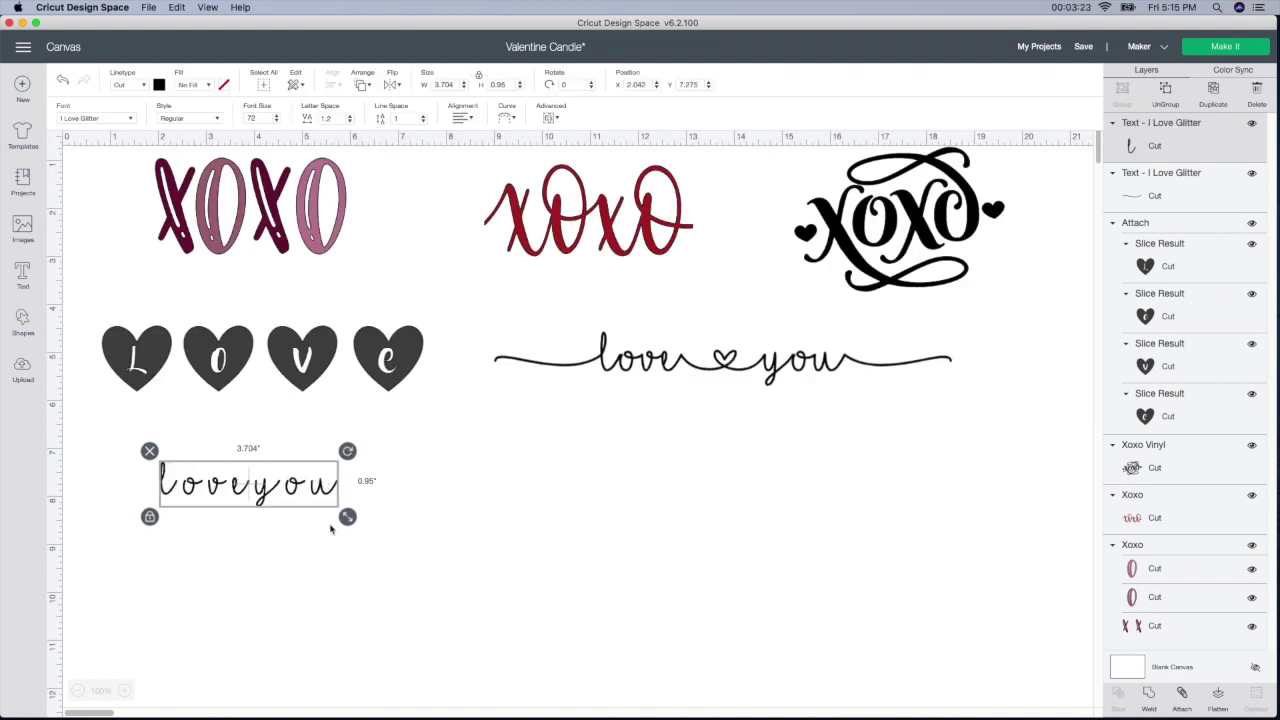
{"action": "left_click_drag", "start_coordinate": [347, 517], "coordinate": [810, 590]}
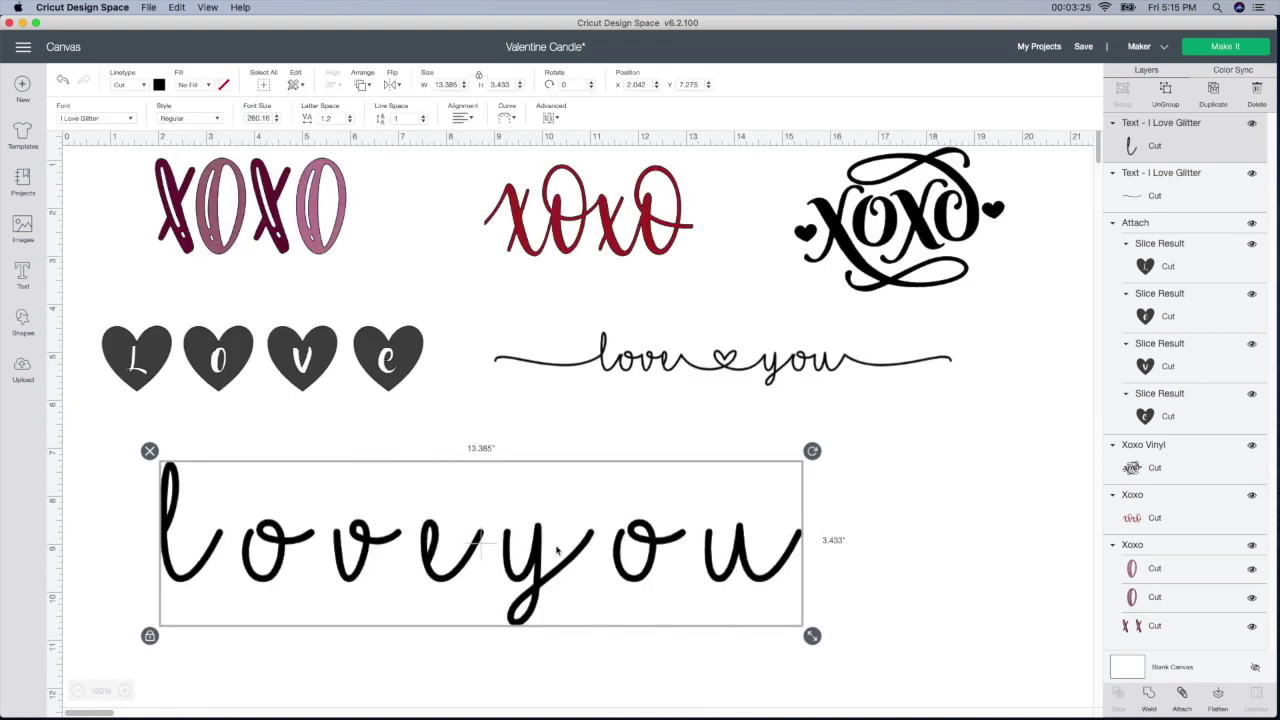
{"action": "left_click_drag", "start_coordinate": [531, 543], "coordinate": [552, 529]}
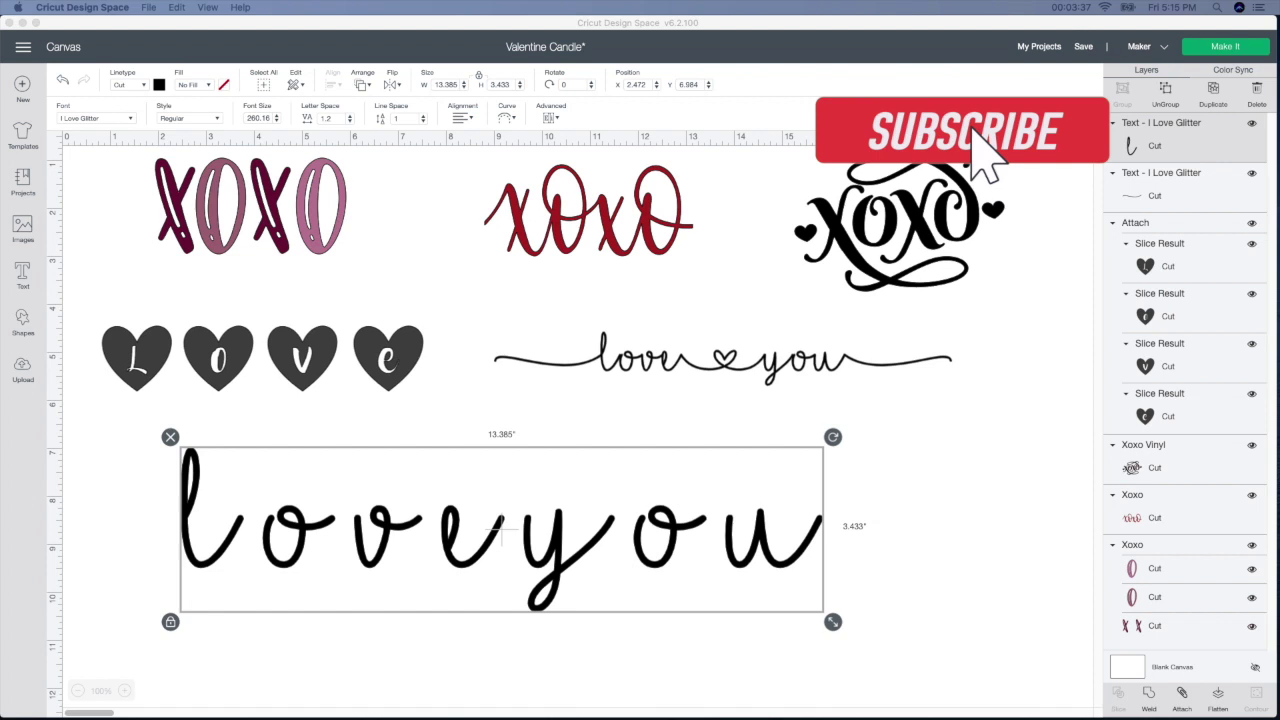
- Consult the screenshot of special characters and enclose the new "love you" text in [ ] for swirls at both ends
{"action": "left_click_drag", "start_coordinate": [879, 66], "coordinate": [694, 17]}
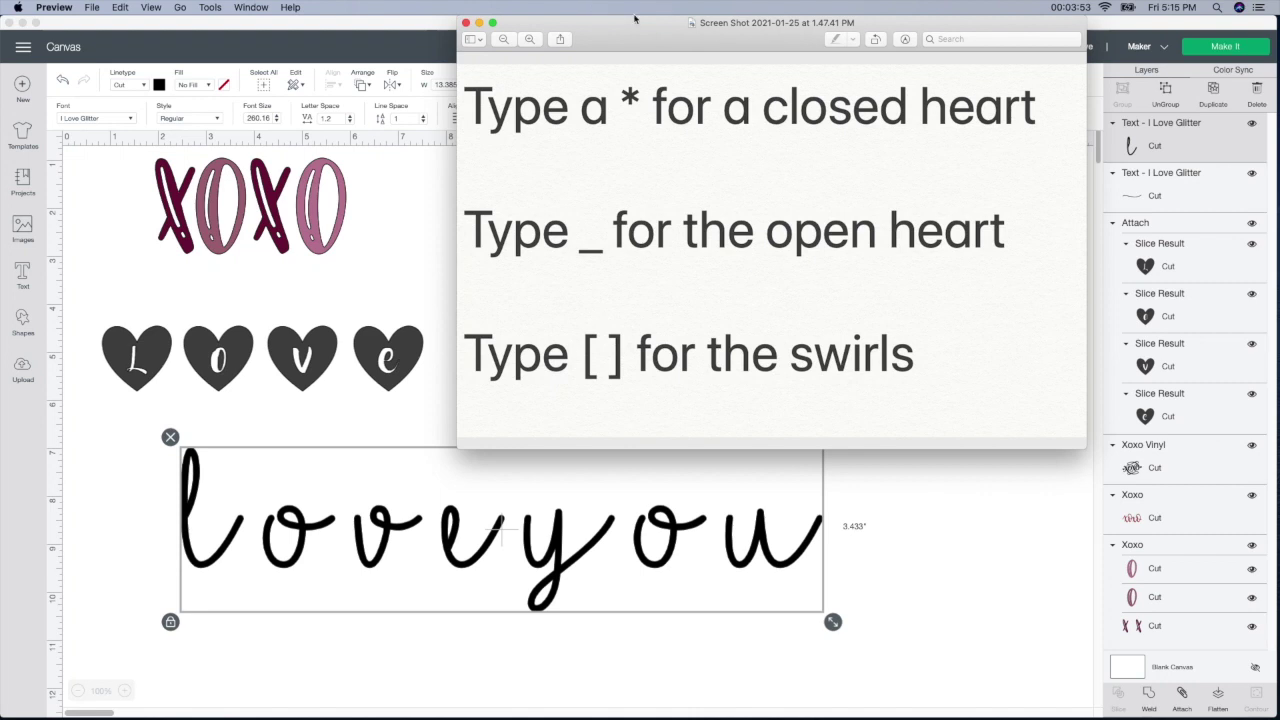
{"action": "key", "text": "super+w"}
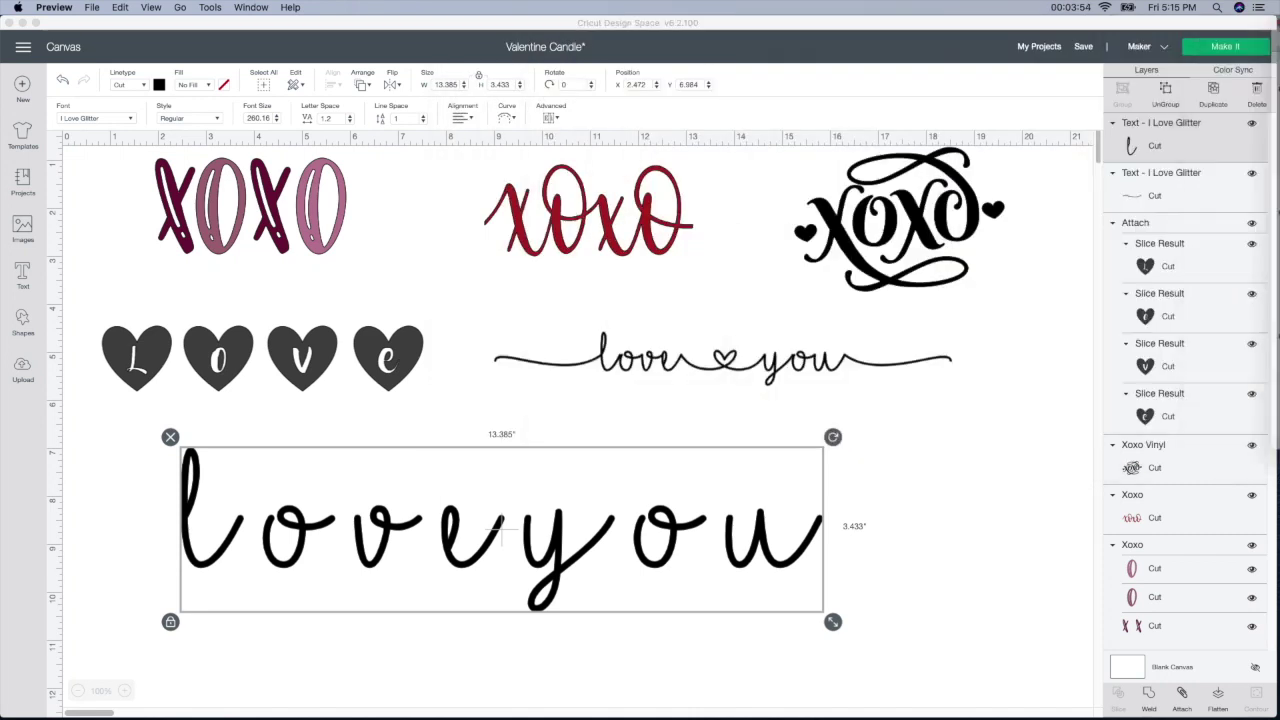
{"action": "double_click", "coordinate": [458, 536]}
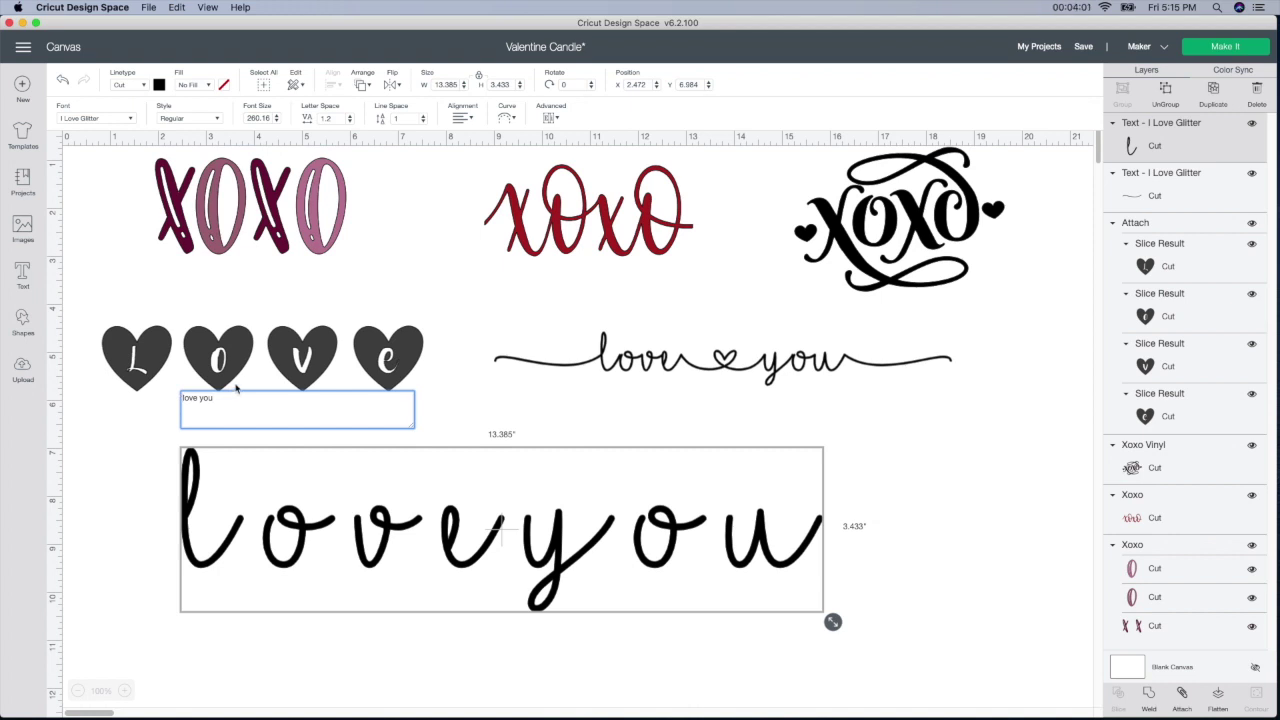
{"action": "key", "text": "super+v"}
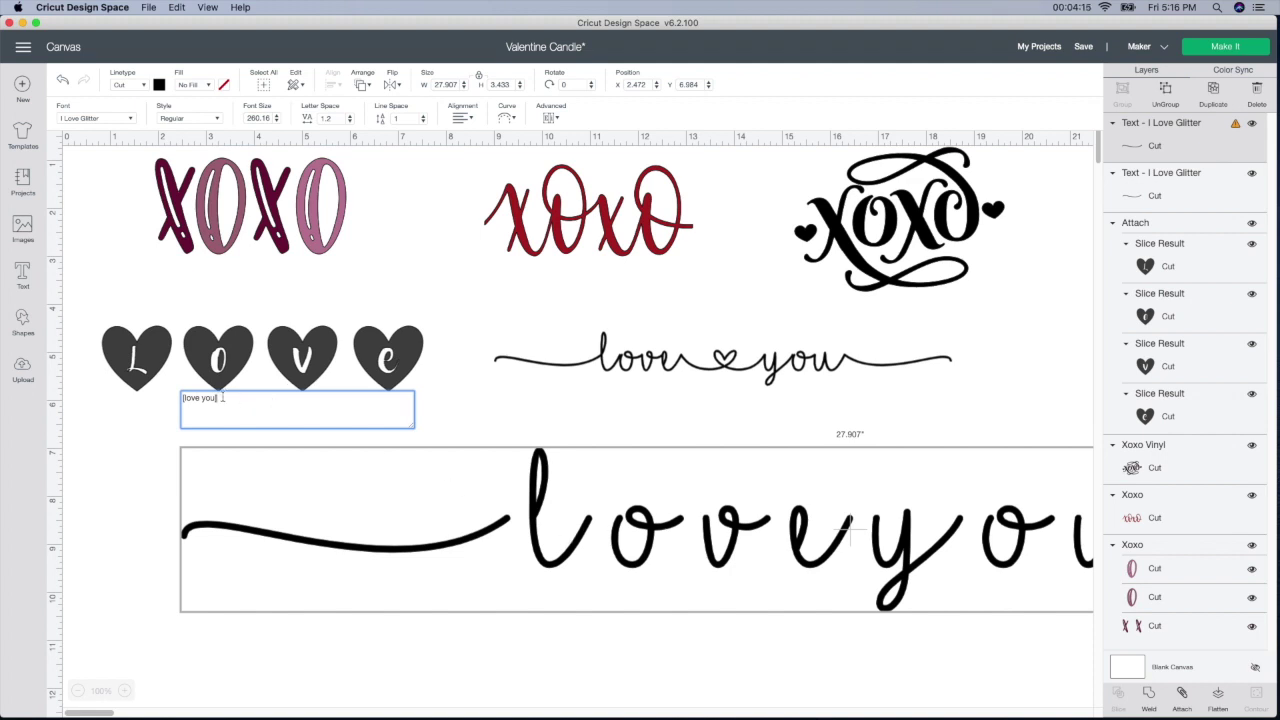
- Replace the space between "love" and "you" with a closed heart (*), and swap that for an open heart (_)
{"action": "key", "text": "BackSpace"}
{"action": "type", "text": "♥"}
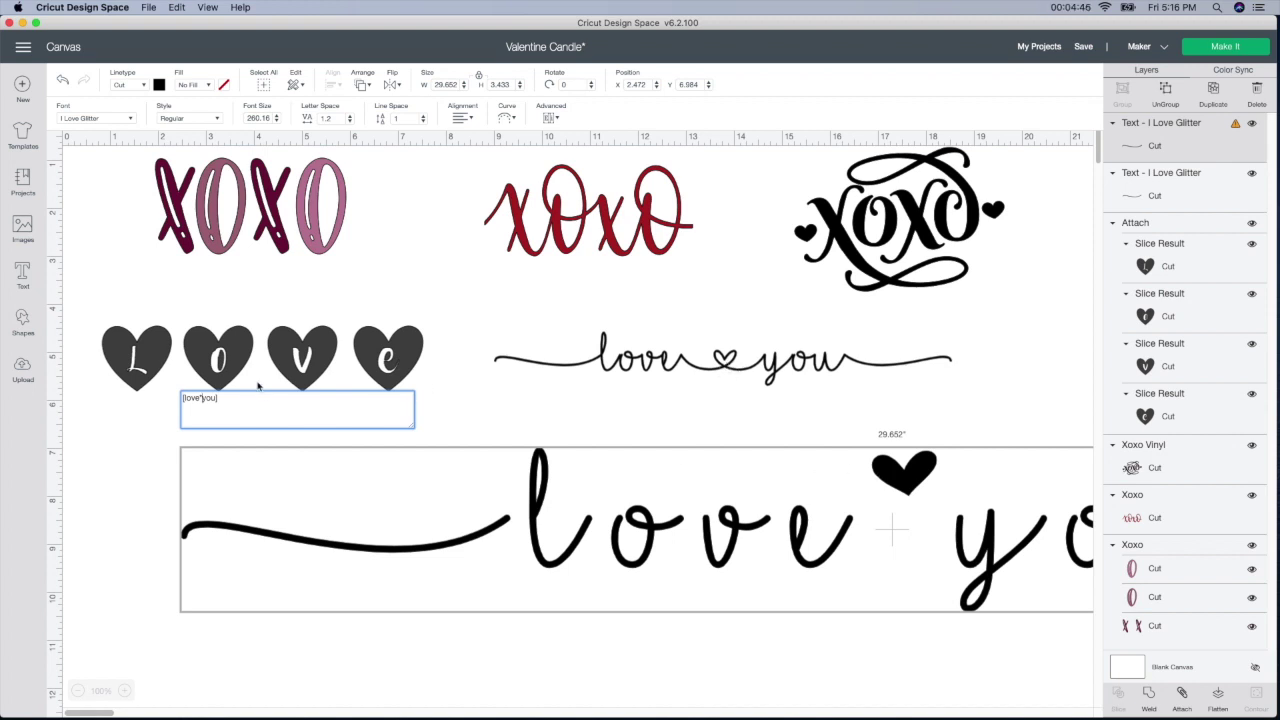
{"action": "key", "text": "BackSpace"}
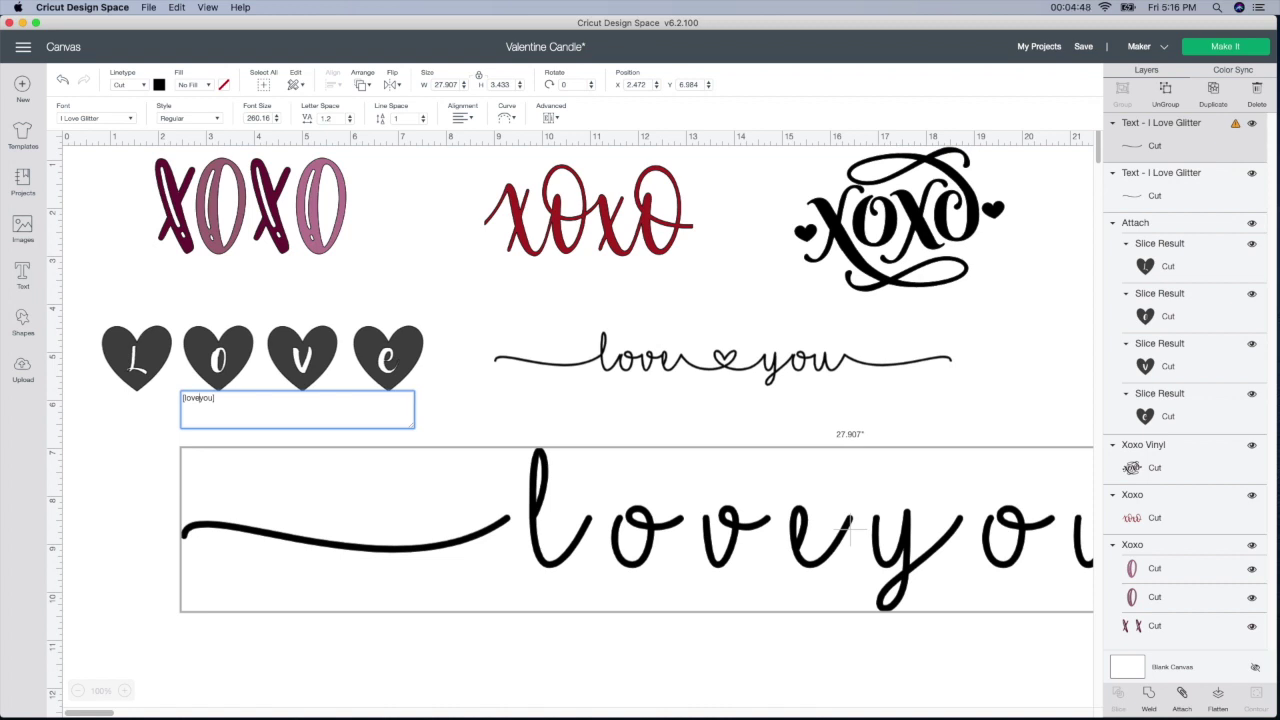
{"action": "key", "text": "super+v"}
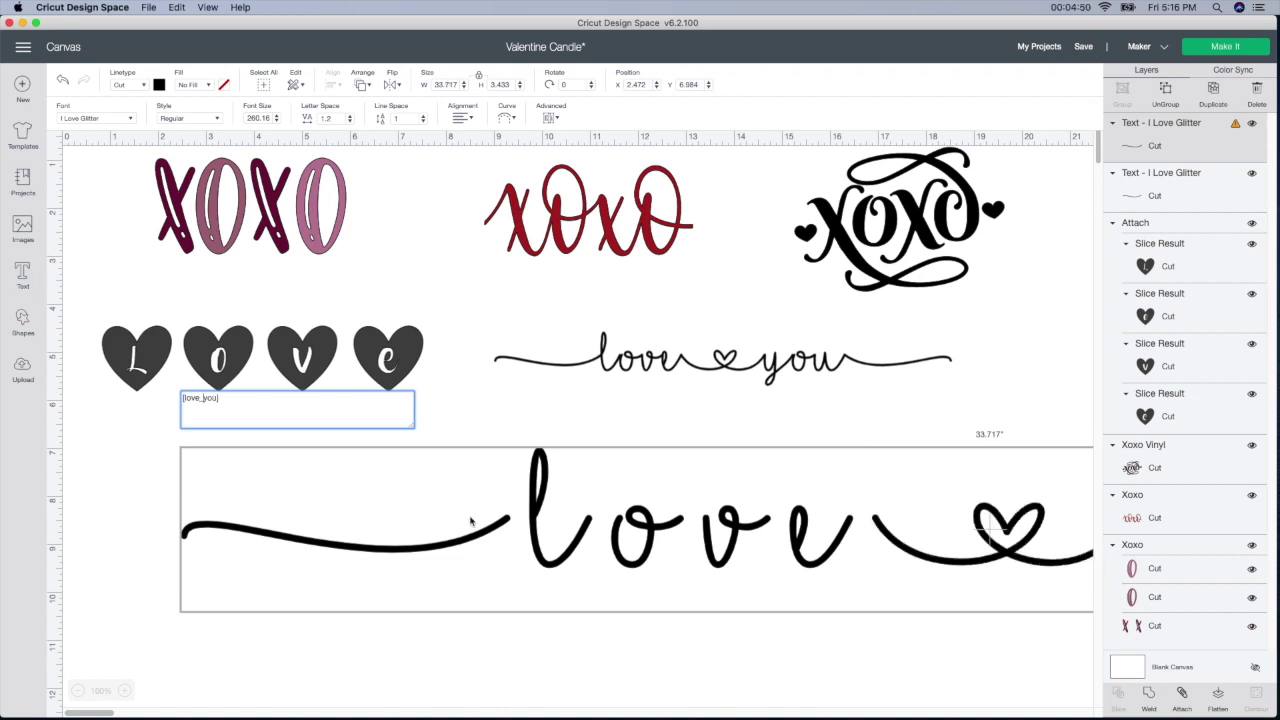
- Scale the swirled "love you" text down to about 30.7 inches wide and keep it selected
{"action": "left_click", "coordinate": [78, 690]}
{"action": "left_click", "coordinate": [78, 690]}
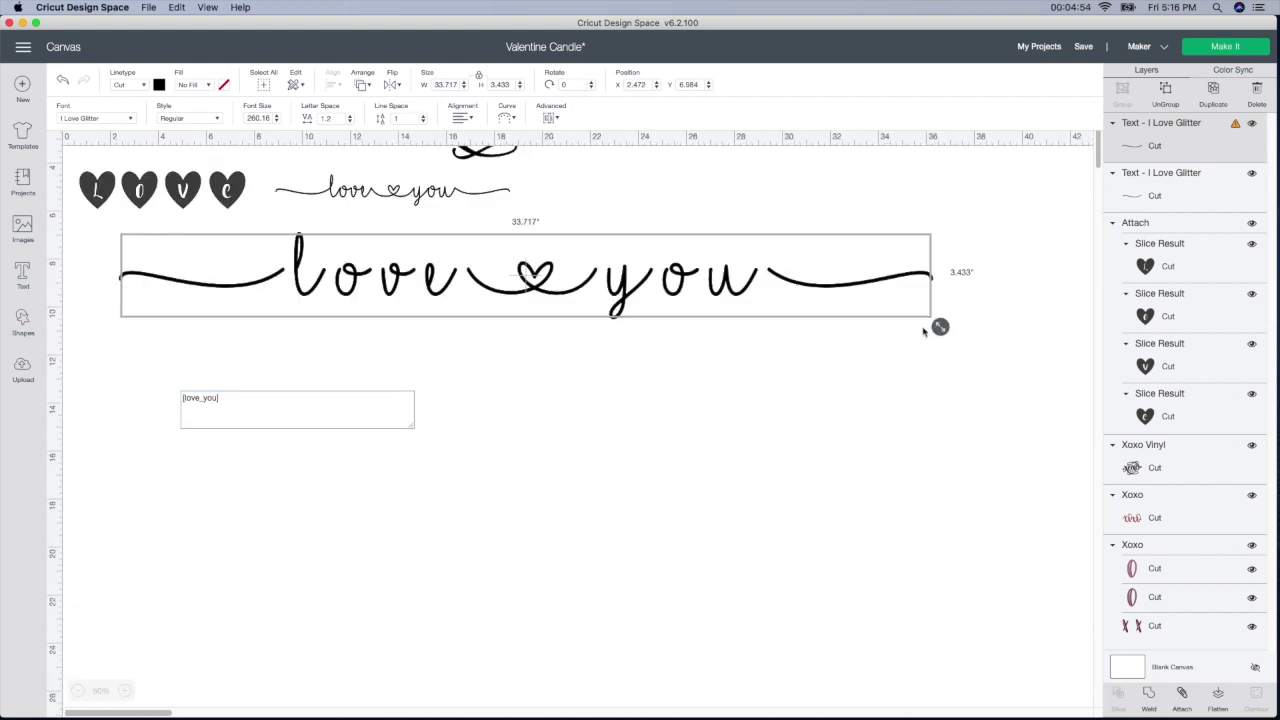
{"action": "left_click_drag", "start_coordinate": [940, 326], "coordinate": [760, 386]}
{"action": "left_click", "coordinate": [720, 389]}
{"action": "scroll", "coordinate": [474, 360], "scroll_direction": "up", "scroll_amount": 1}
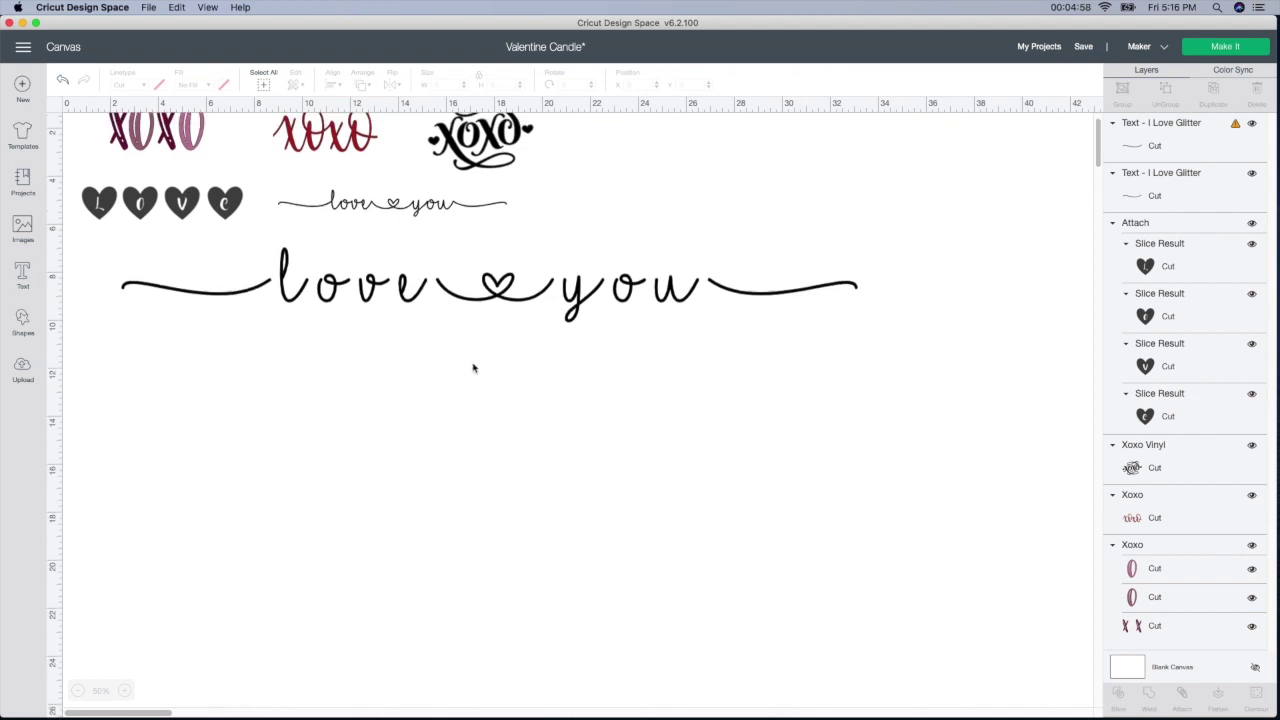
{"action": "left_click", "coordinate": [566, 300]}
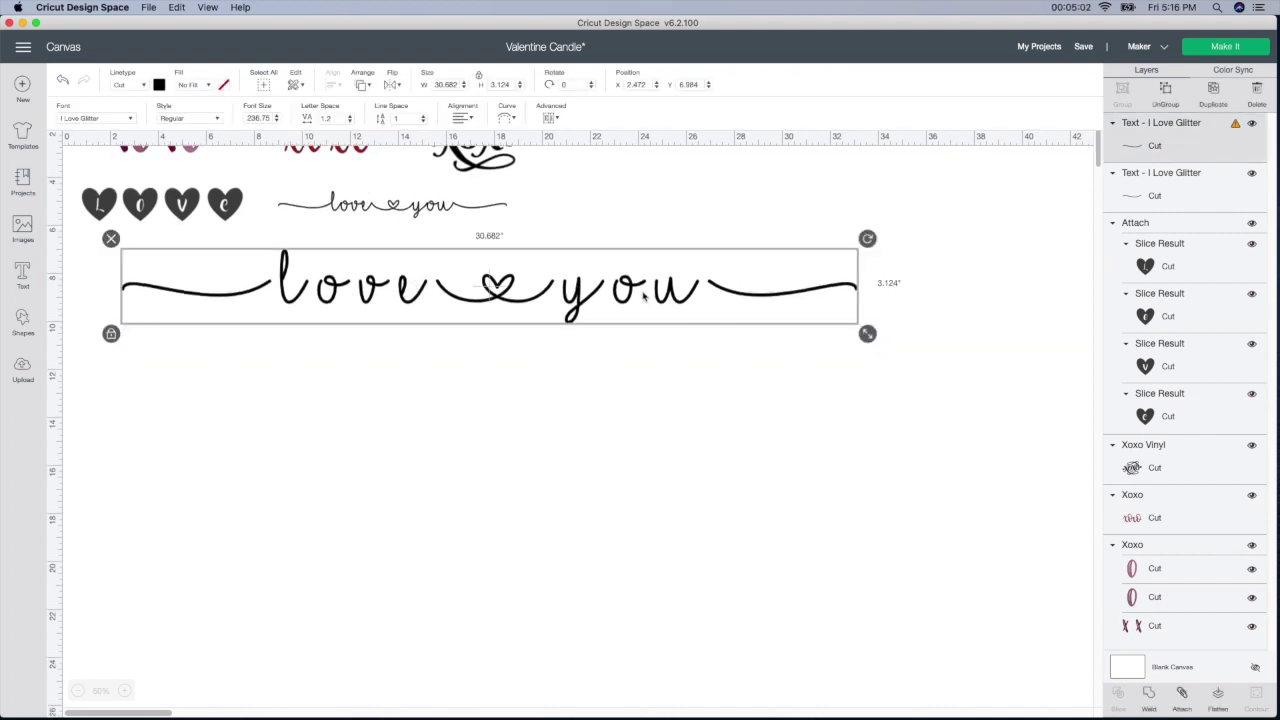
- Tighten the letter space of the large swirled "love you" text to -0.4 so the letters connect
{"action": "left_click", "coordinate": [349, 121]}
{"action": "left_click", "coordinate": [349, 121]}
{"action": "left_click", "coordinate": [349, 121]}
{"action": "left_click", "coordinate": [349, 121]}
{"action": "left_click", "coordinate": [349, 121]}
{"action": "left_click", "coordinate": [349, 122]}
{"action": "left_click", "coordinate": [349, 122]}
{"action": "left_click", "coordinate": [349, 122]}
{"action": "left_click", "coordinate": [349, 122]}
{"action": "left_click", "coordinate": [349, 122]}
{"action": "left_click", "coordinate": [349, 122]}
{"action": "left_click", "coordinate": [349, 122]}
{"action": "left_click", "coordinate": [349, 122]}
{"action": "left_click", "coordinate": [349, 122]}
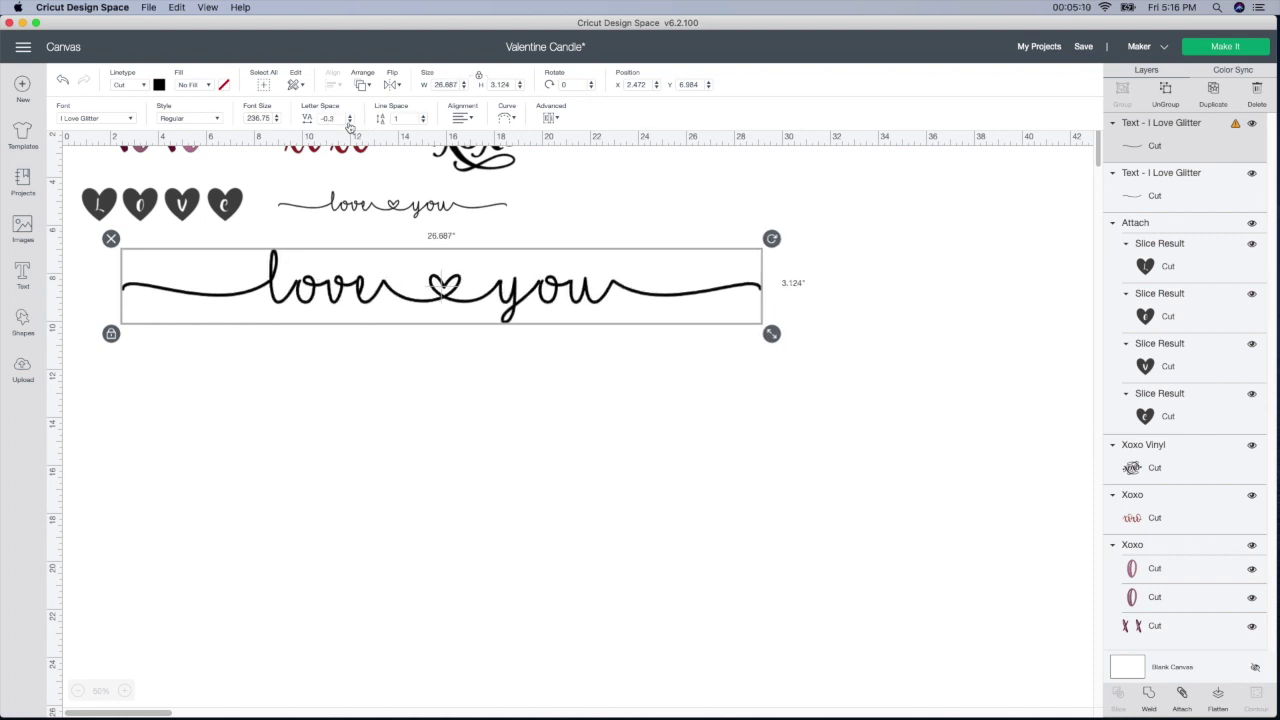
{"action": "left_click", "coordinate": [349, 122]}
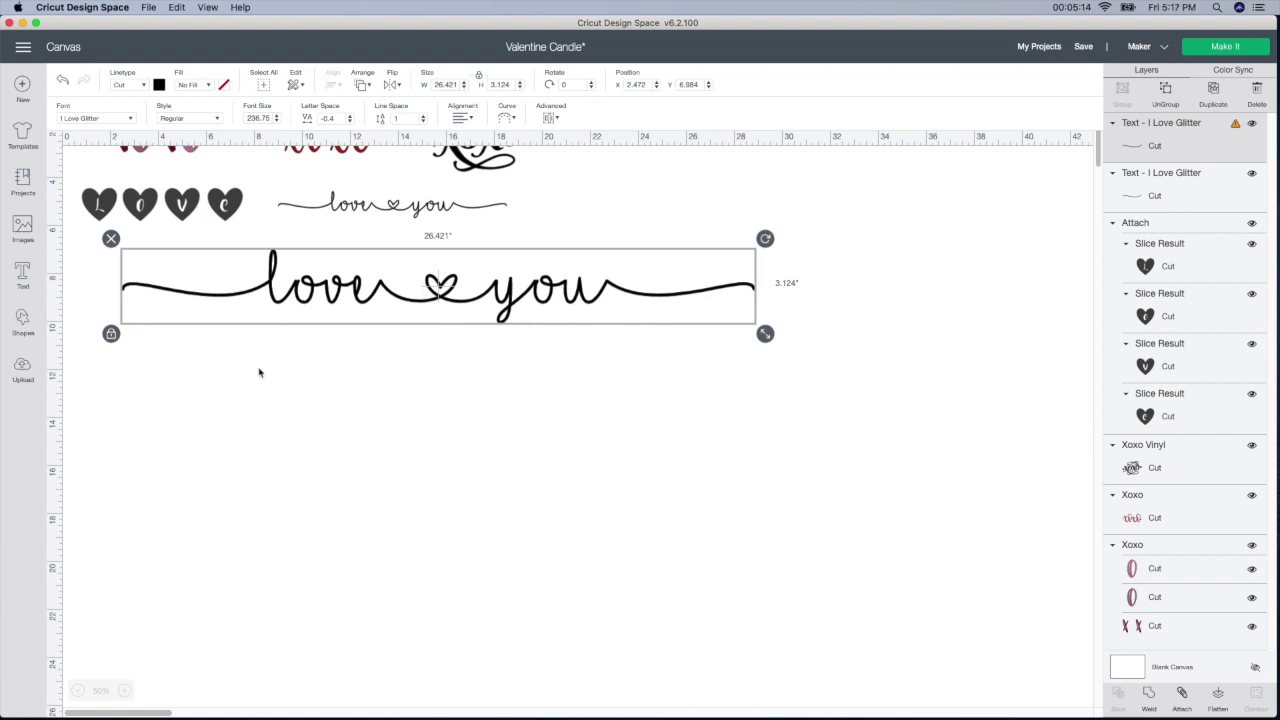
- Try a tighter letter space of -0.6 on the large "love you" text and return it to -0.4
{"action": "left_click", "coordinate": [124, 690]}
{"action": "left_click", "coordinate": [124, 690]}
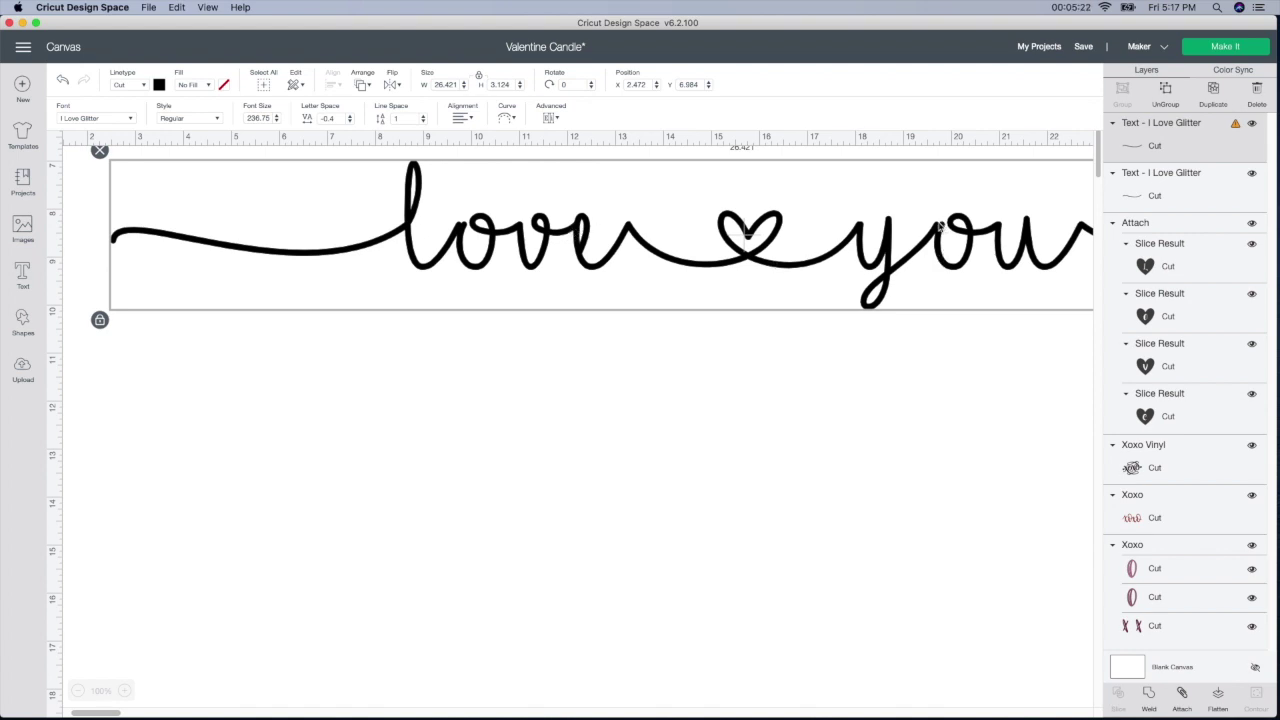
{"action": "left_click", "coordinate": [350, 121]}
{"action": "left_click", "coordinate": [350, 121]}
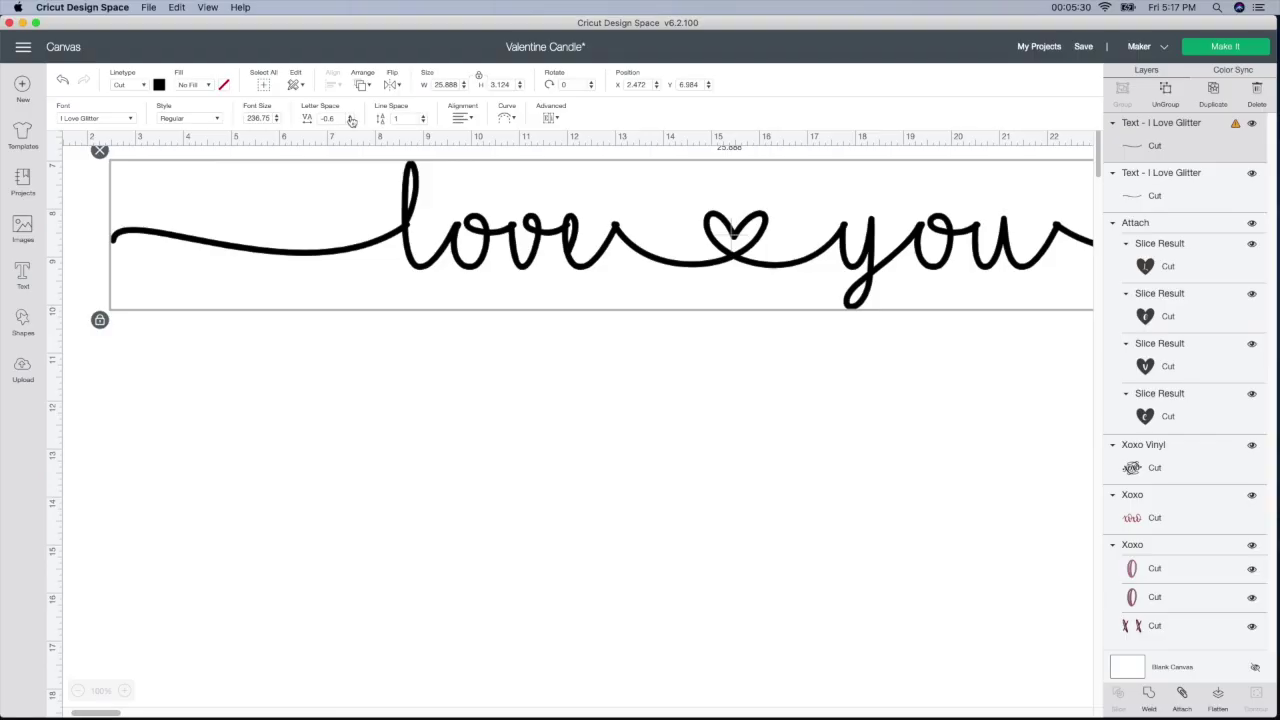
{"action": "left_click", "coordinate": [350, 116]}
{"action": "left_click", "coordinate": [350, 116]}
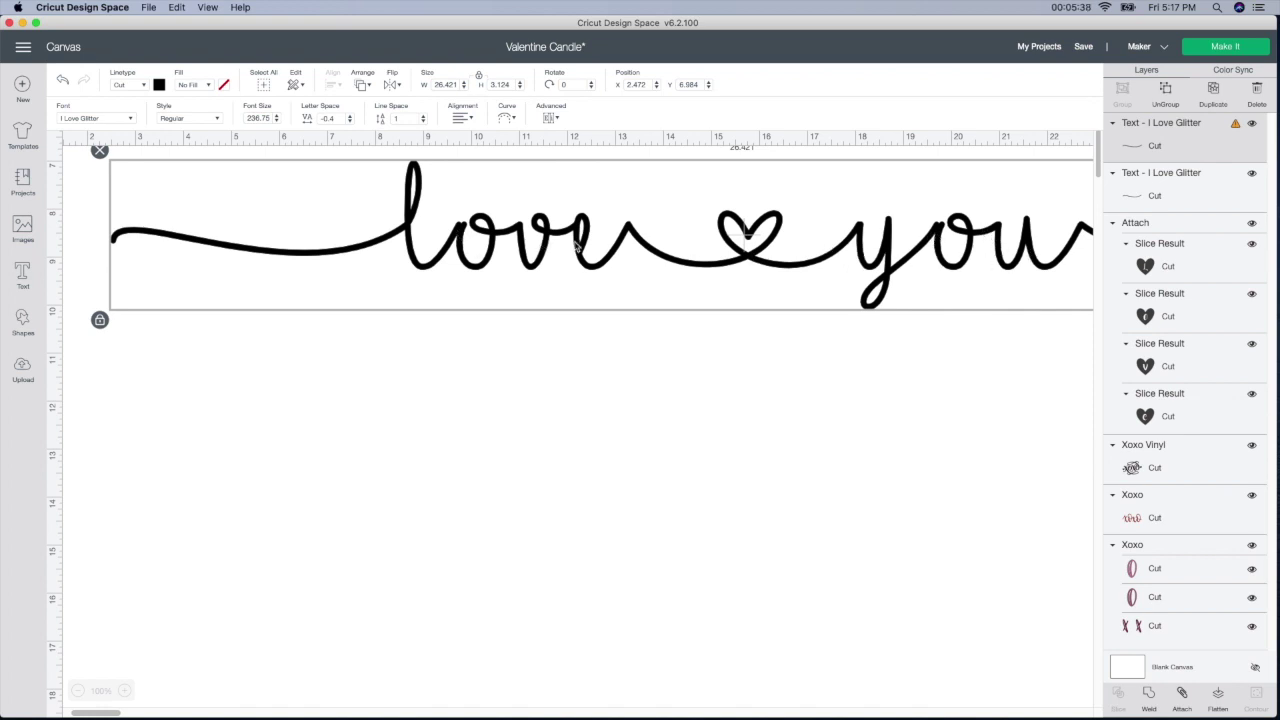
- Weld the large "love you" text into one piece and scale it down to about 10.2 inches wide
{"action": "left_click", "coordinate": [1150, 700]}
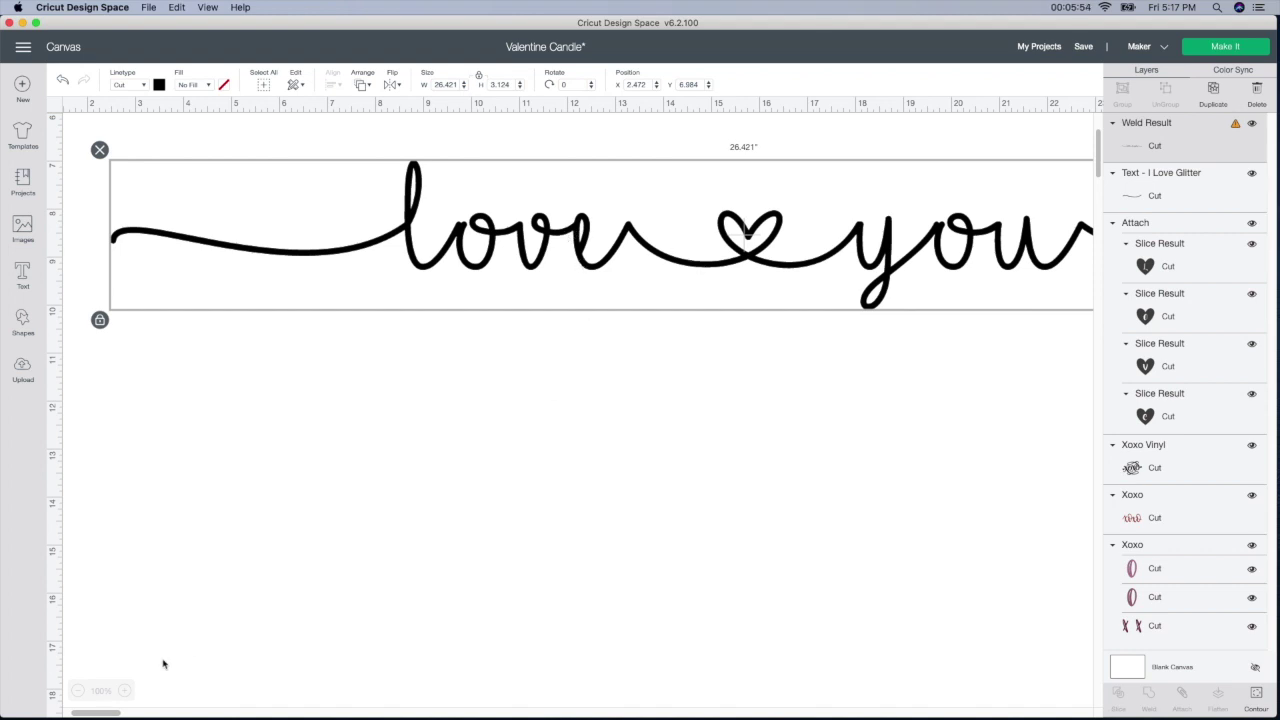
{"action": "left_click", "coordinate": [78, 690]}
{"action": "left_click", "coordinate": [78, 690]}
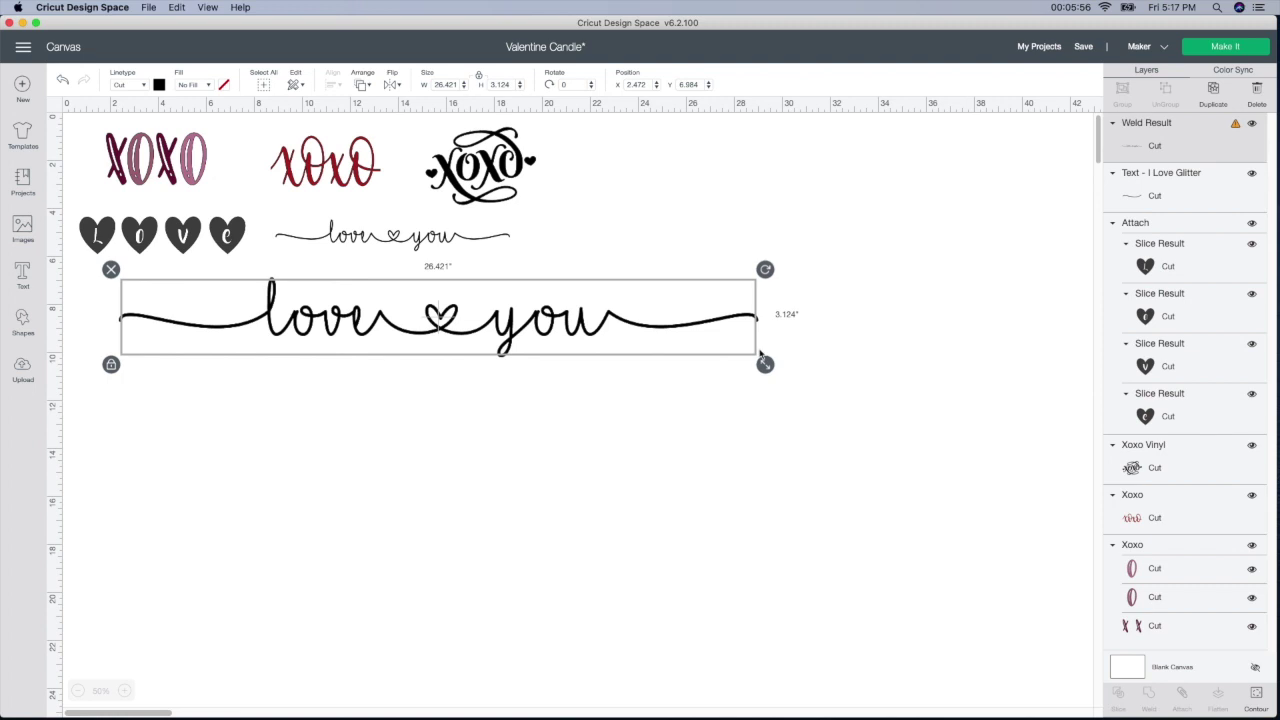
{"action": "left_click_drag", "start_coordinate": [765, 364], "coordinate": [309, 323]}
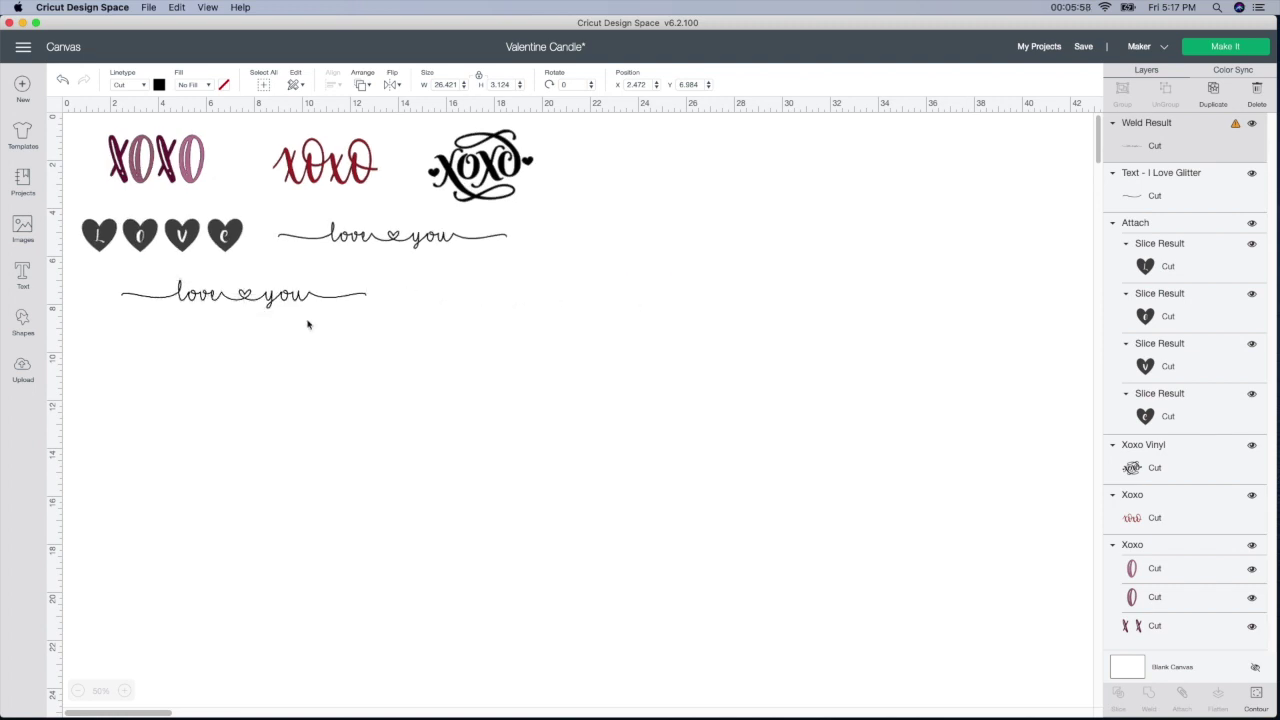
- Move the welded "love you" directly beneath the original "love you" design and compare the two
{"action": "left_click", "coordinate": [124, 691]}
{"action": "left_click", "coordinate": [124, 691]}
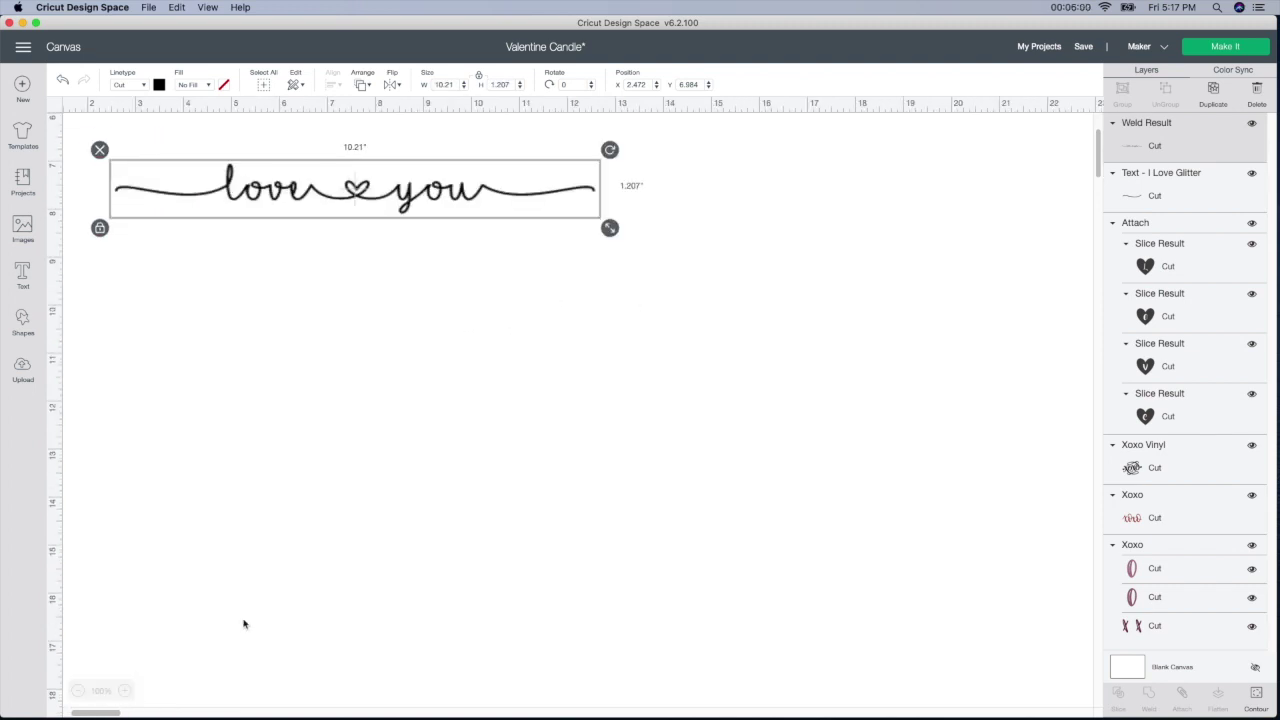
{"action": "scroll", "coordinate": [318, 457], "scroll_direction": "up", "scroll_amount": 5}
{"action": "left_click_drag", "start_coordinate": [352, 478], "coordinate": [698, 438]}
{"action": "left_click", "coordinate": [620, 580]}
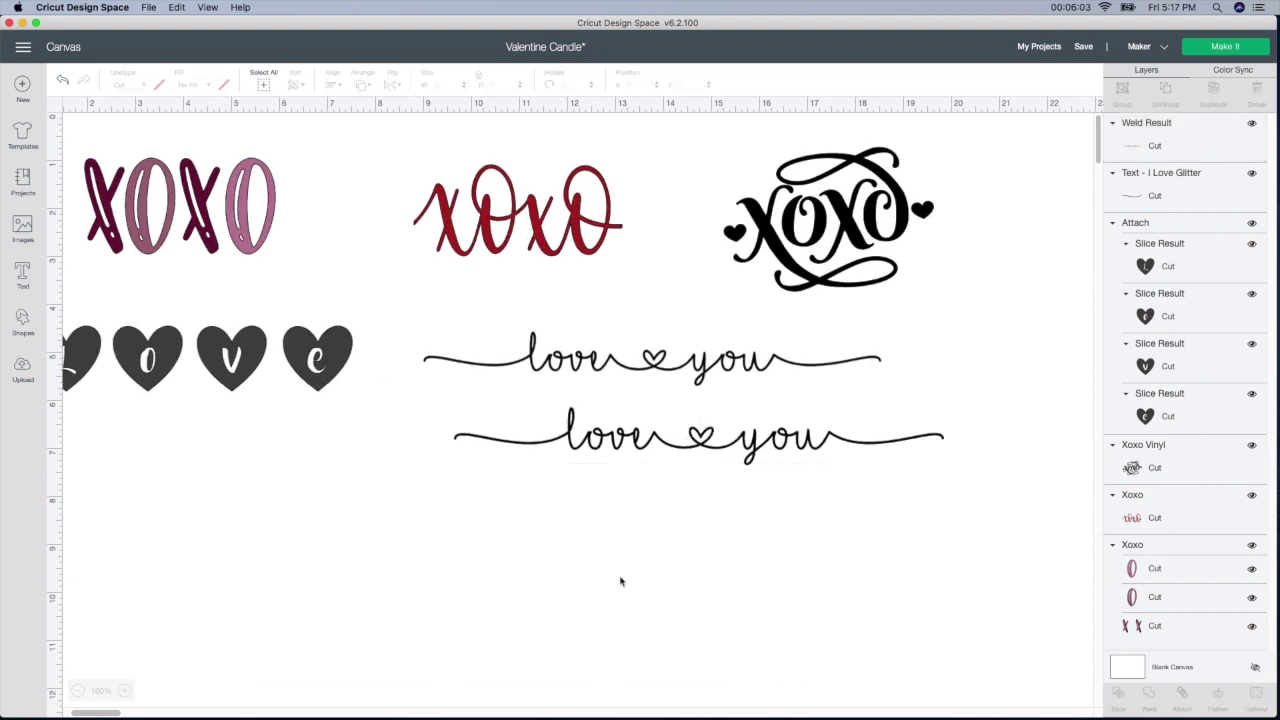
{"action": "left_click", "coordinate": [708, 449]}
{"action": "left_click", "coordinate": [650, 358]}
{"action": "left_click", "coordinate": [687, 432]}
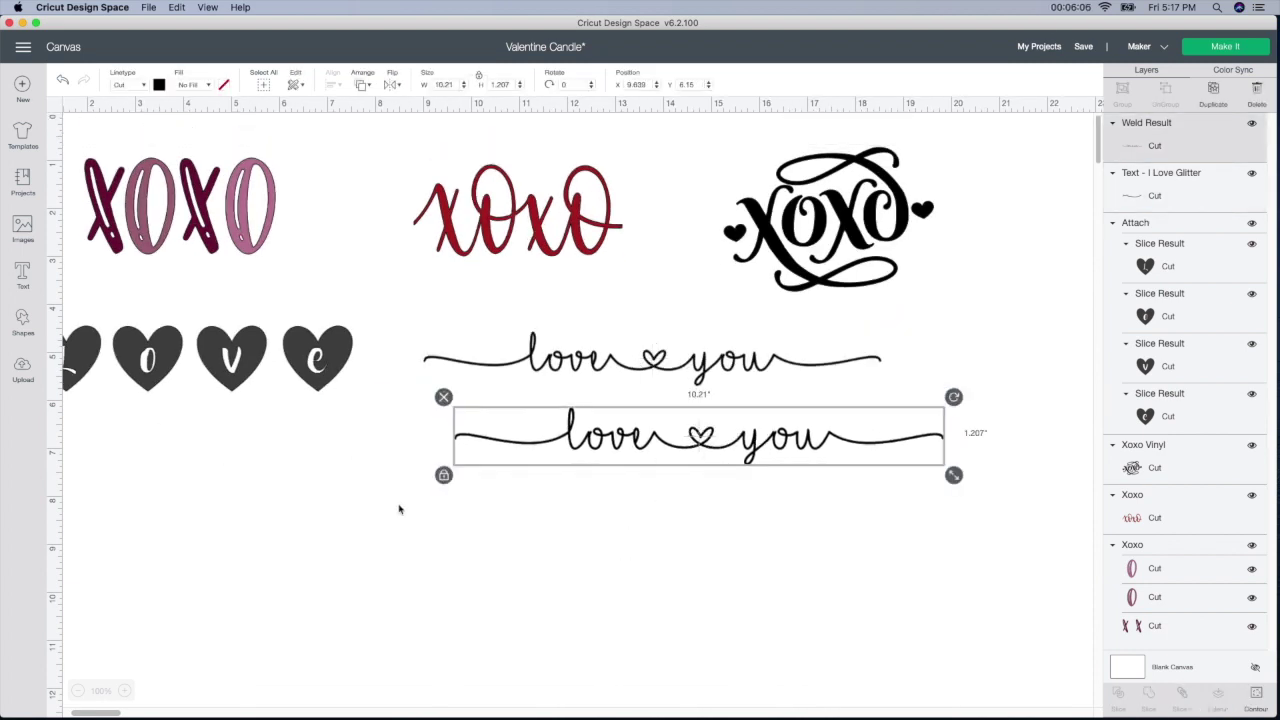
- Insert a heart shape, place it below the LOVE hearts and scale it to about 1.85 inches wide
{"action": "scroll", "coordinate": [106, 531], "scroll_direction": "left", "scroll_amount": 2}
{"action": "left_click", "coordinate": [106, 531]}
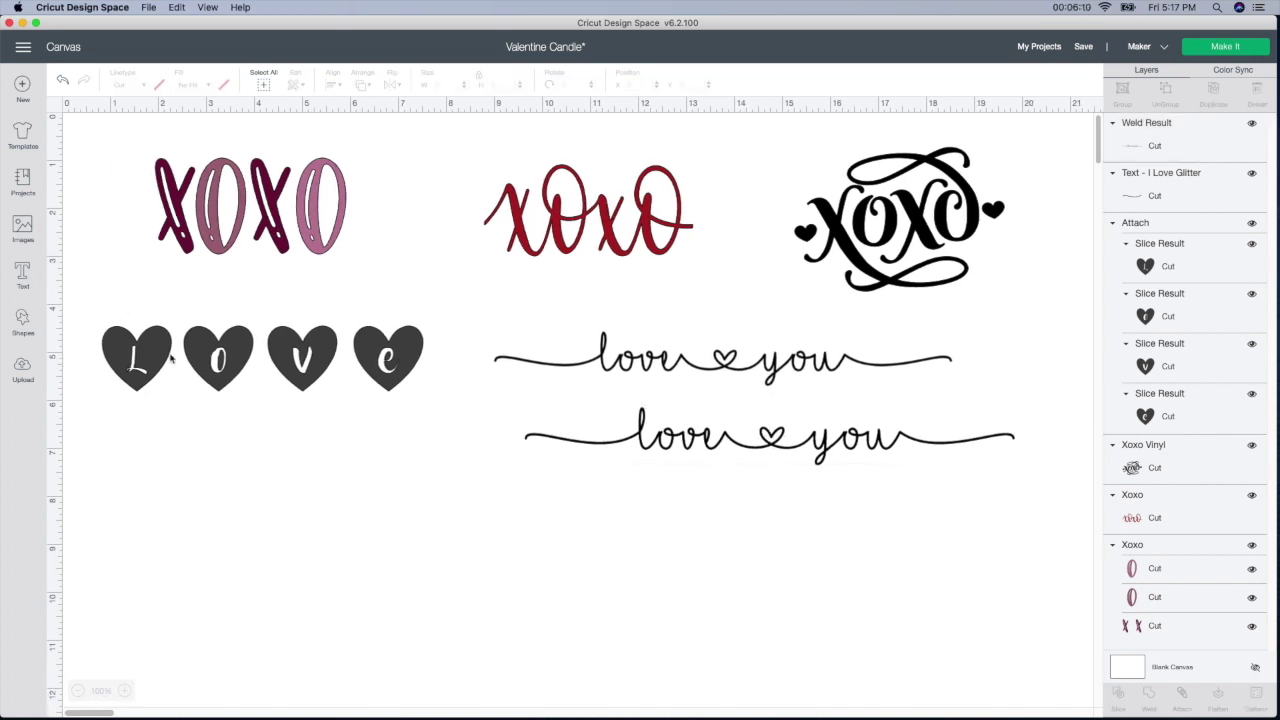
{"action": "left_click", "coordinate": [24, 322]}
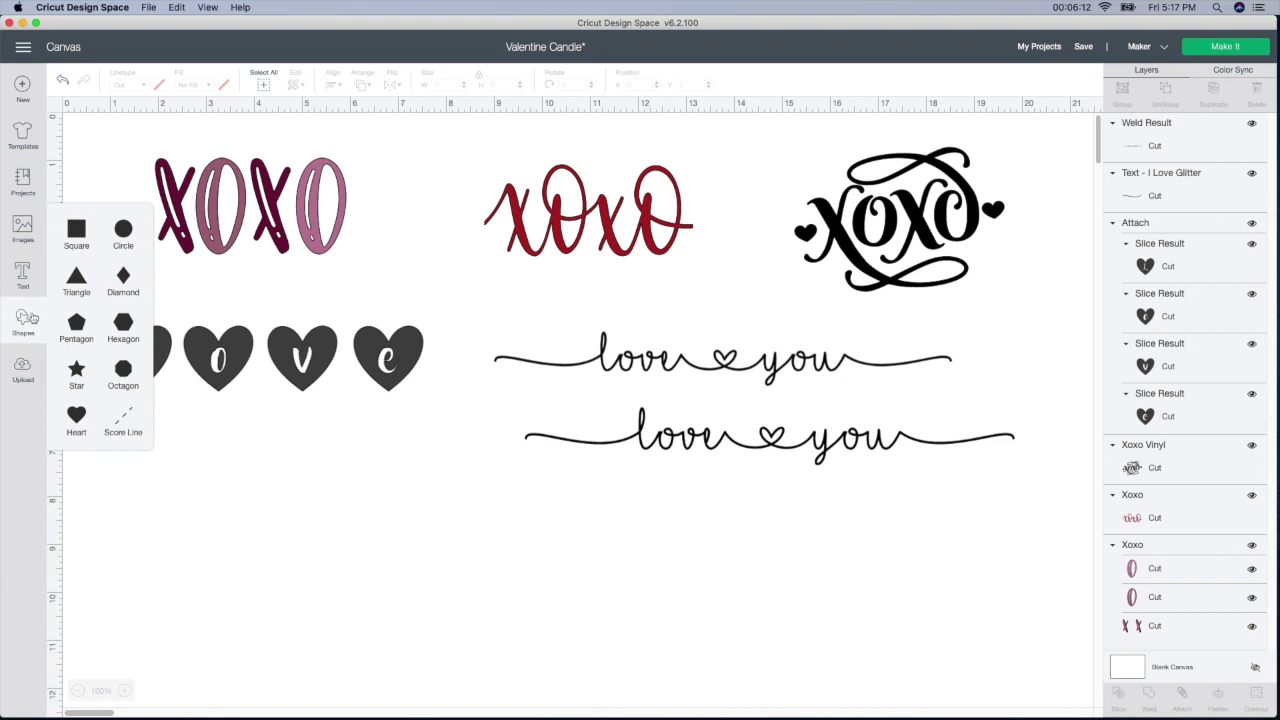
{"action": "left_click", "coordinate": [74, 422]}
{"action": "left_click_drag", "start_coordinate": [200, 214], "coordinate": [197, 548]}
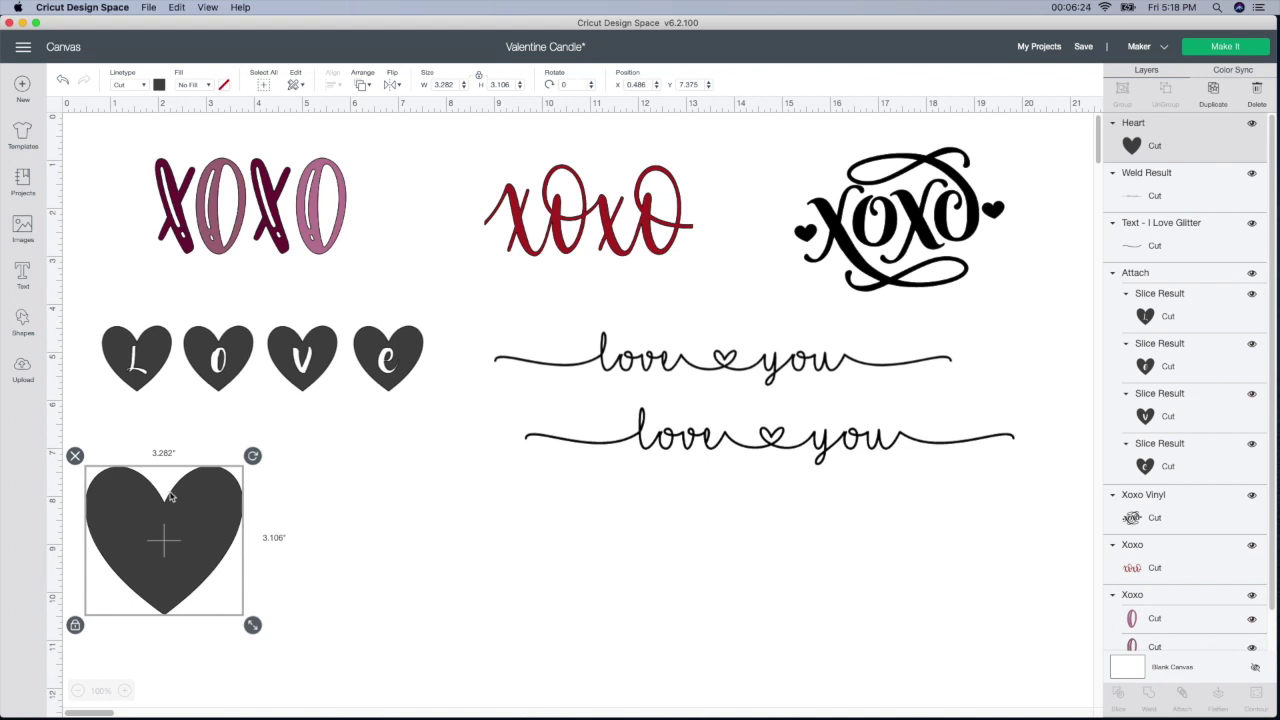
{"action": "left_click_drag", "start_coordinate": [252, 624], "coordinate": [182, 558]}
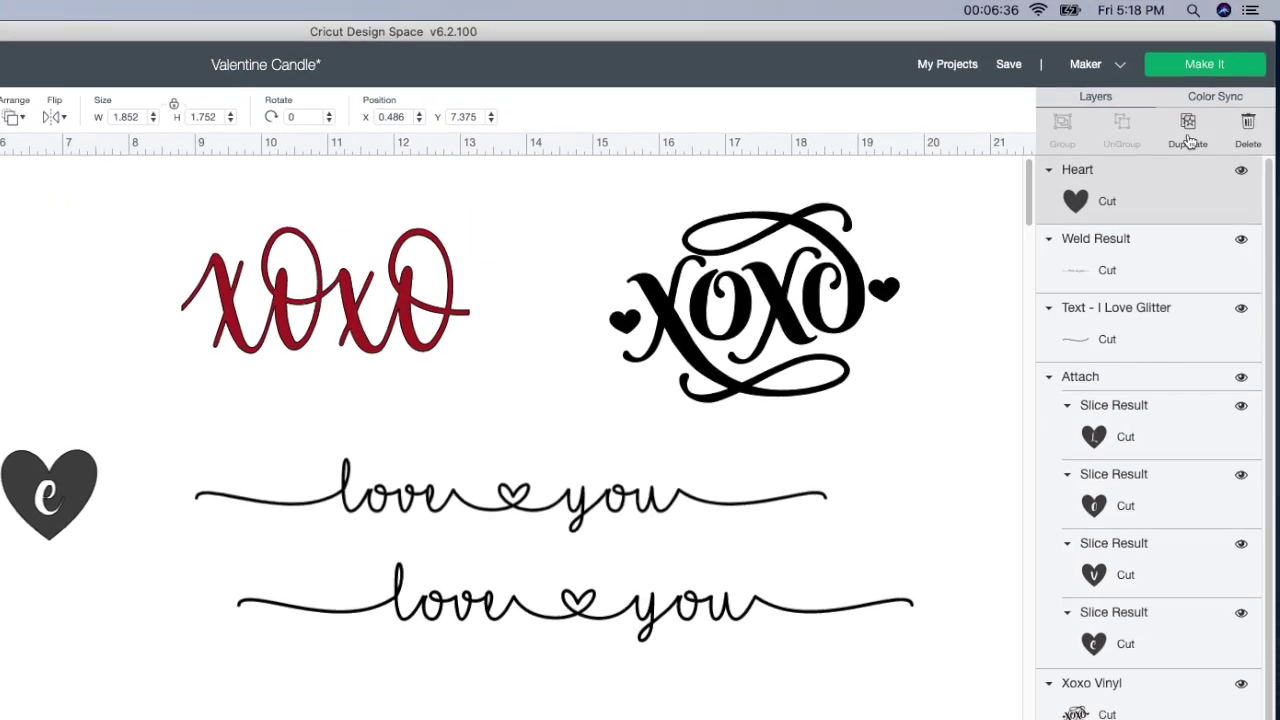
- Duplicate the new heart three times and spread the four hearts in a row beneath the LOVE hearts
{"action": "left_click", "coordinate": [1204, 118]}
{"action": "left_click", "coordinate": [1168, 160]}
{"action": "left_click", "coordinate": [1168, 160]}
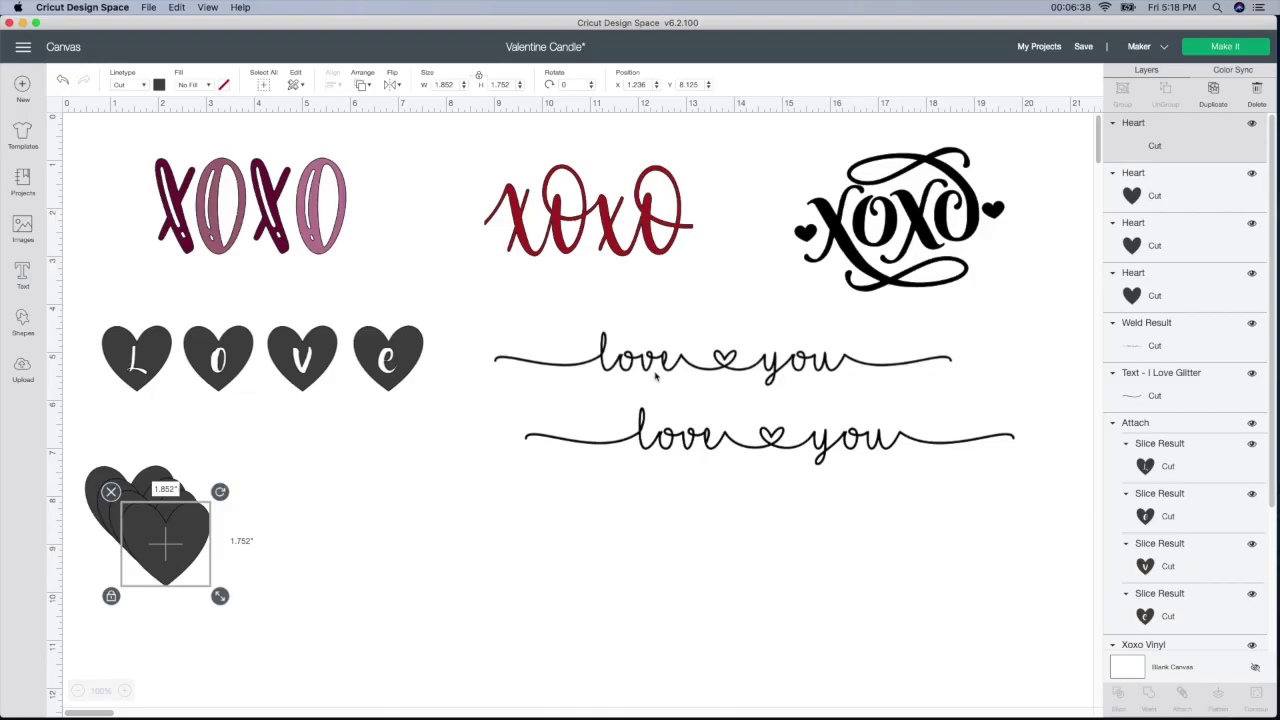
{"action": "left_click_drag", "start_coordinate": [0, 719], "coordinate": [0, 719]}
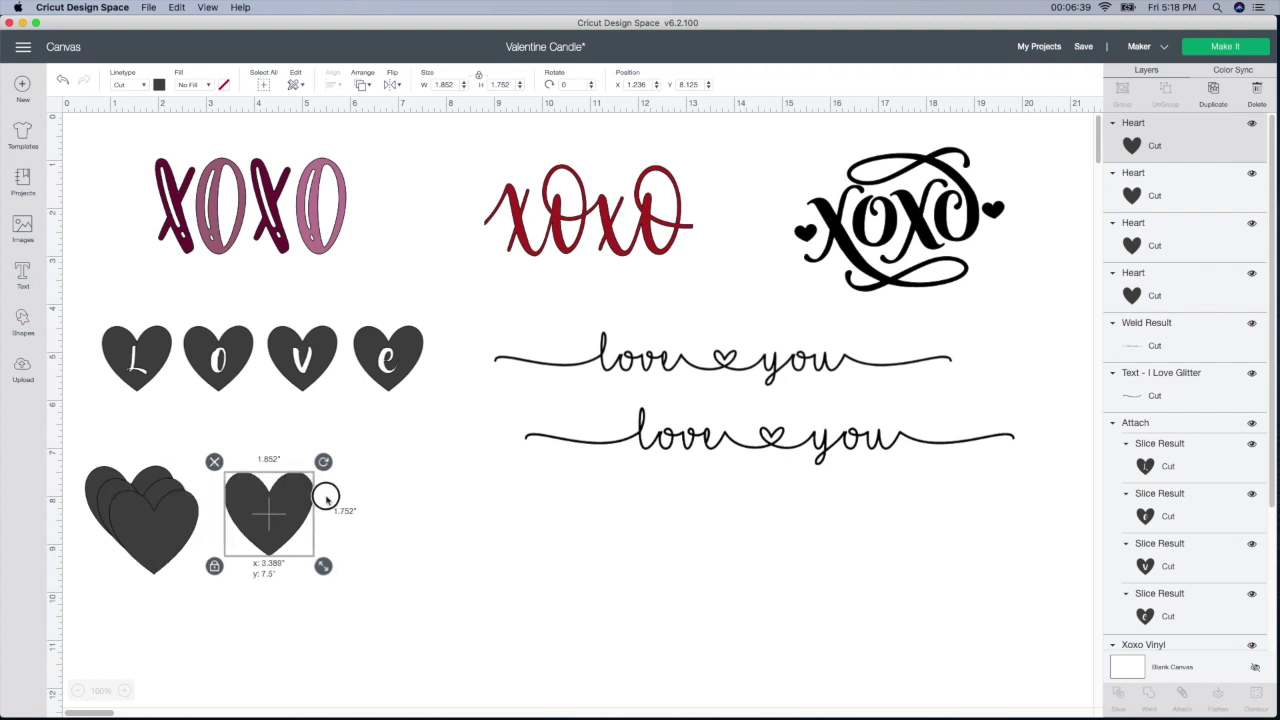
{"action": "left_click_drag", "start_coordinate": [326, 497], "coordinate": [412, 500]}
{"action": "left_click_drag", "start_coordinate": [180, 505], "coordinate": [227, 503]}
{"action": "left_click", "coordinate": [180, 503]}
{"action": "left_click_drag", "start_coordinate": [393, 505], "coordinate": [440, 505]}
{"action": "left_click_drag", "start_coordinate": [306, 509], "coordinate": [345, 507]}
{"action": "mouse_move", "coordinate": [234, 494]}
{"action": "left_mouse_down"}
{"action": "mouse_move", "coordinate": [269, 496]}
{"action": "mouse_move", "coordinate": [258, 494]}
{"action": "left_mouse_up"}
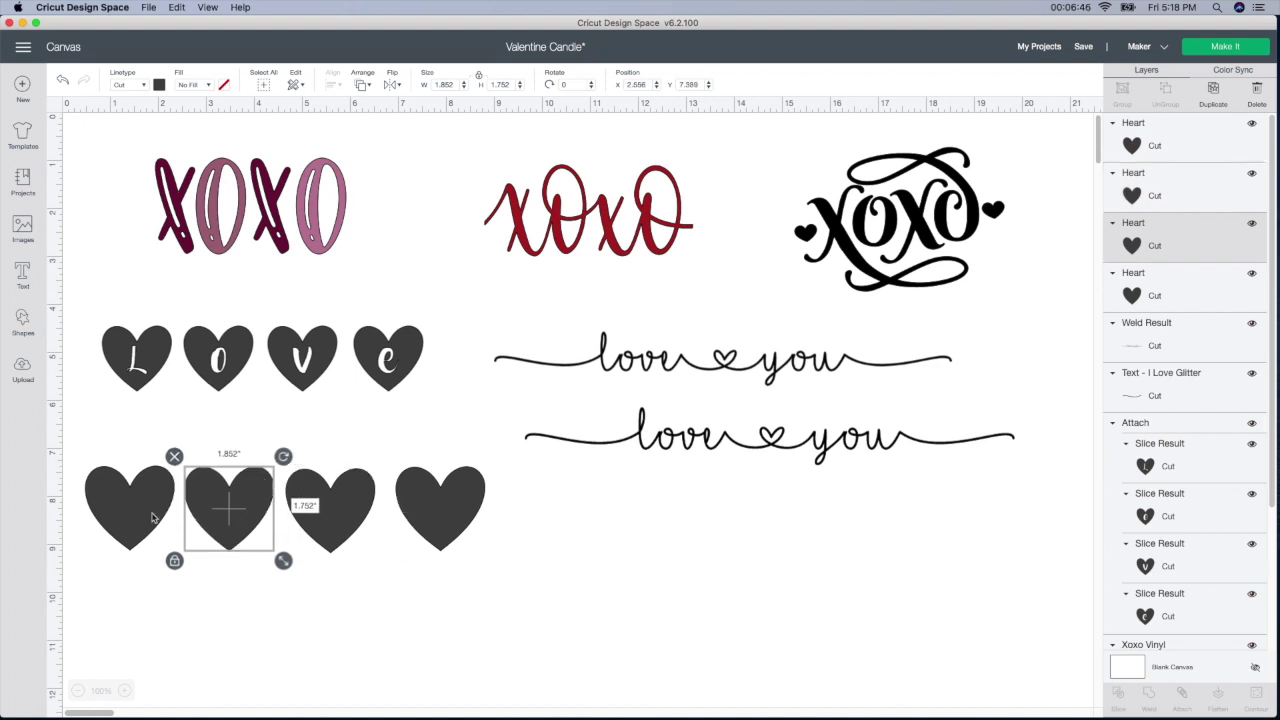
{"action": "left_click", "coordinate": [143, 497]}
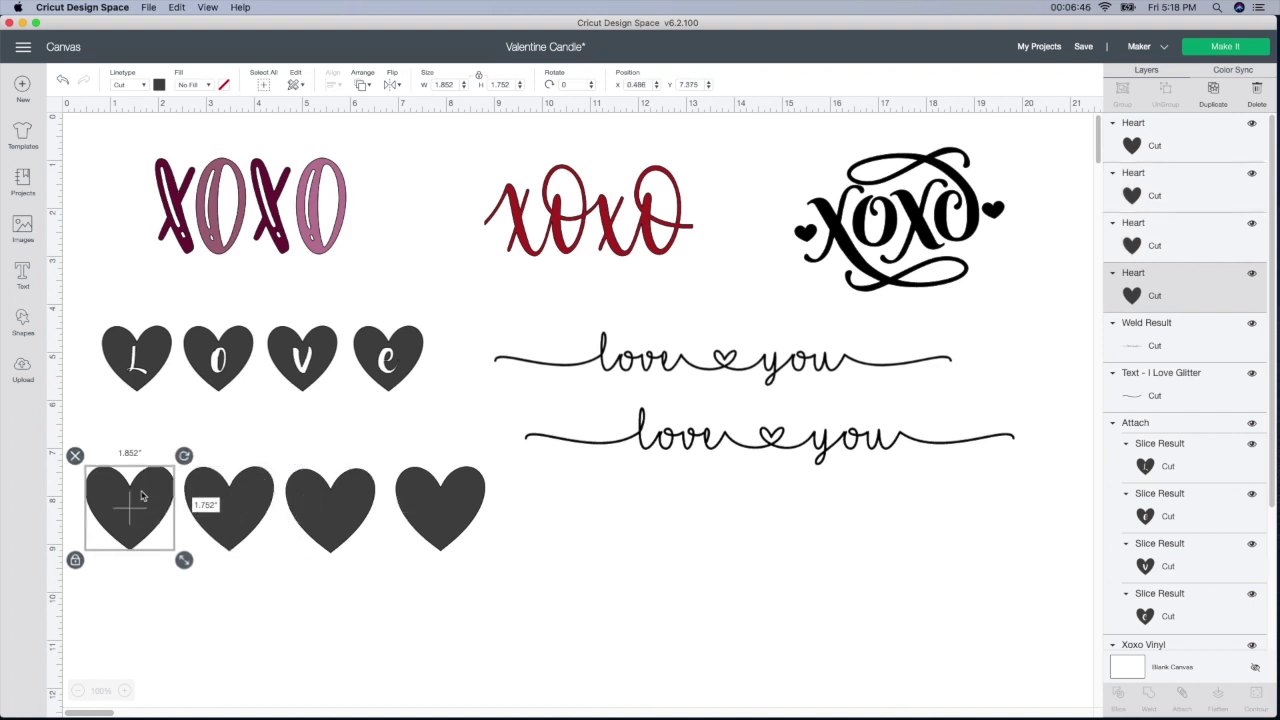
- Add a text "L" and move it below the row of plain hearts
{"action": "left_click", "coordinate": [22, 274]}
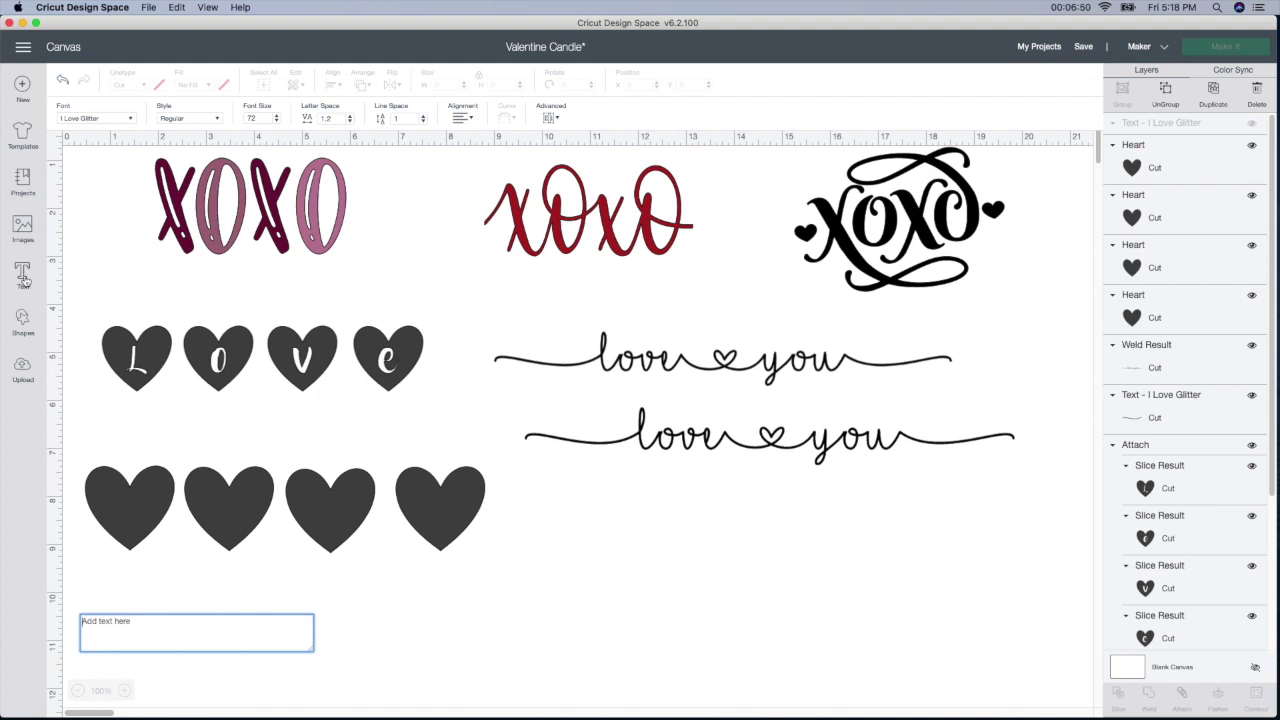
{"action": "type", "text": "L"}
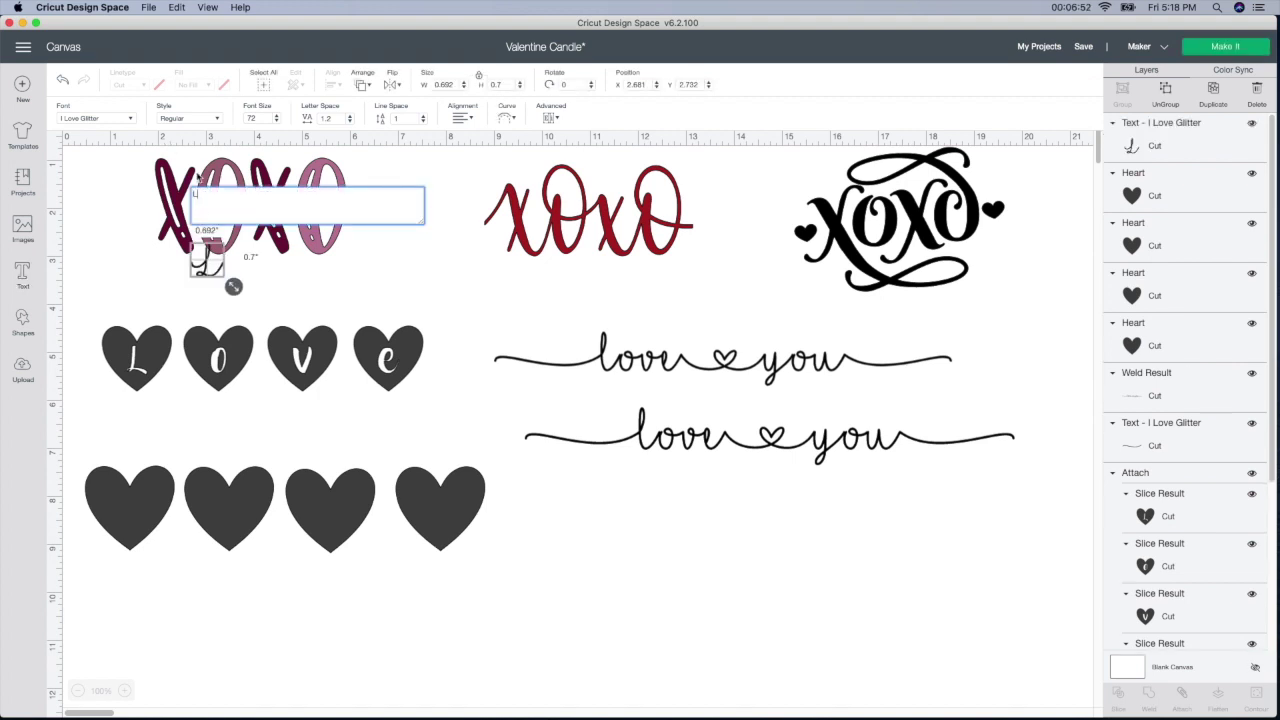
{"action": "left_click_drag", "start_coordinate": [215, 262], "coordinate": [190, 605]}
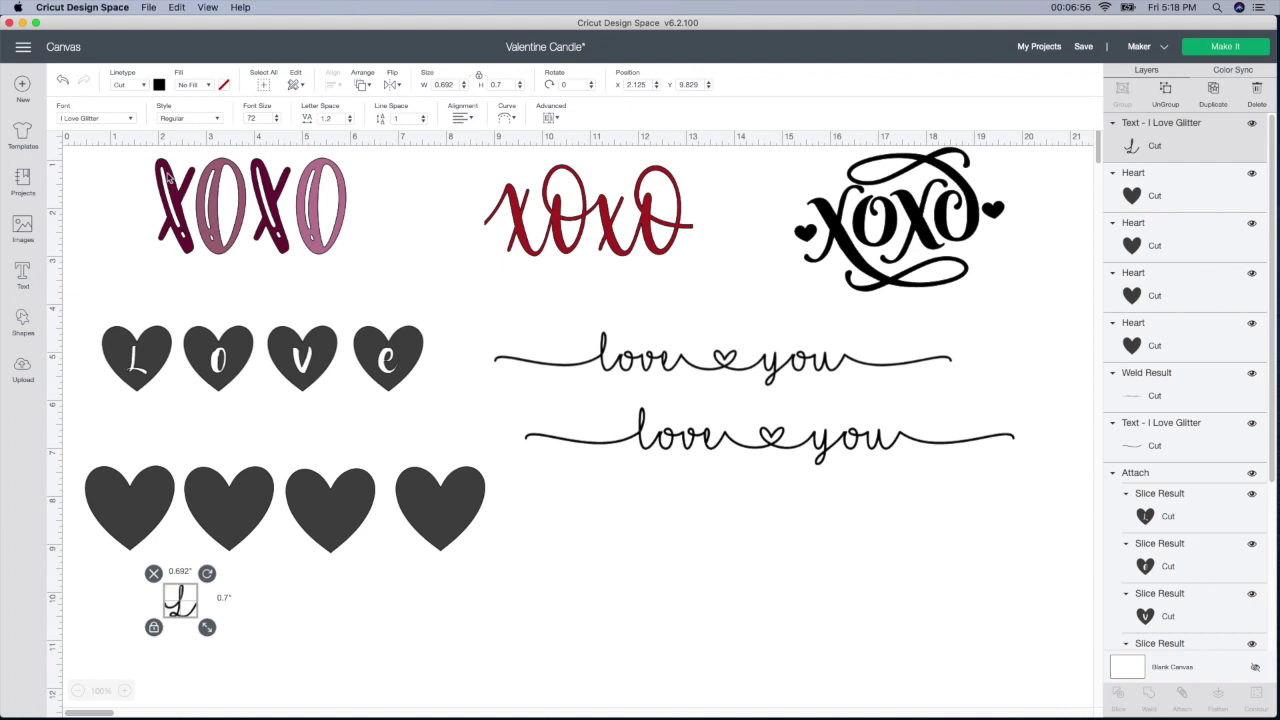
- Search all fonts for "beyond" and change the "L" to Beyond The Mountains
{"action": "left_click", "coordinate": [107, 122]}
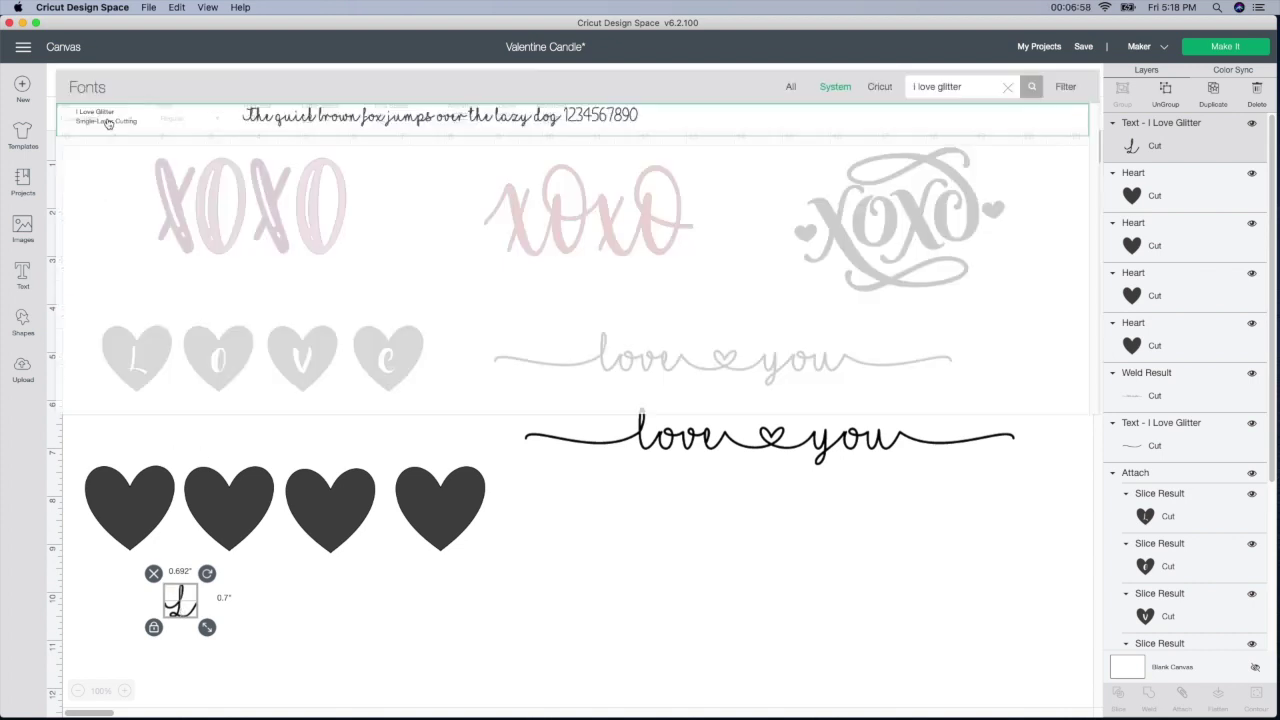
{"action": "left_click", "coordinate": [1008, 87]}
{"action": "left_click", "coordinate": [794, 90]}
{"action": "left_click", "coordinate": [944, 87]}
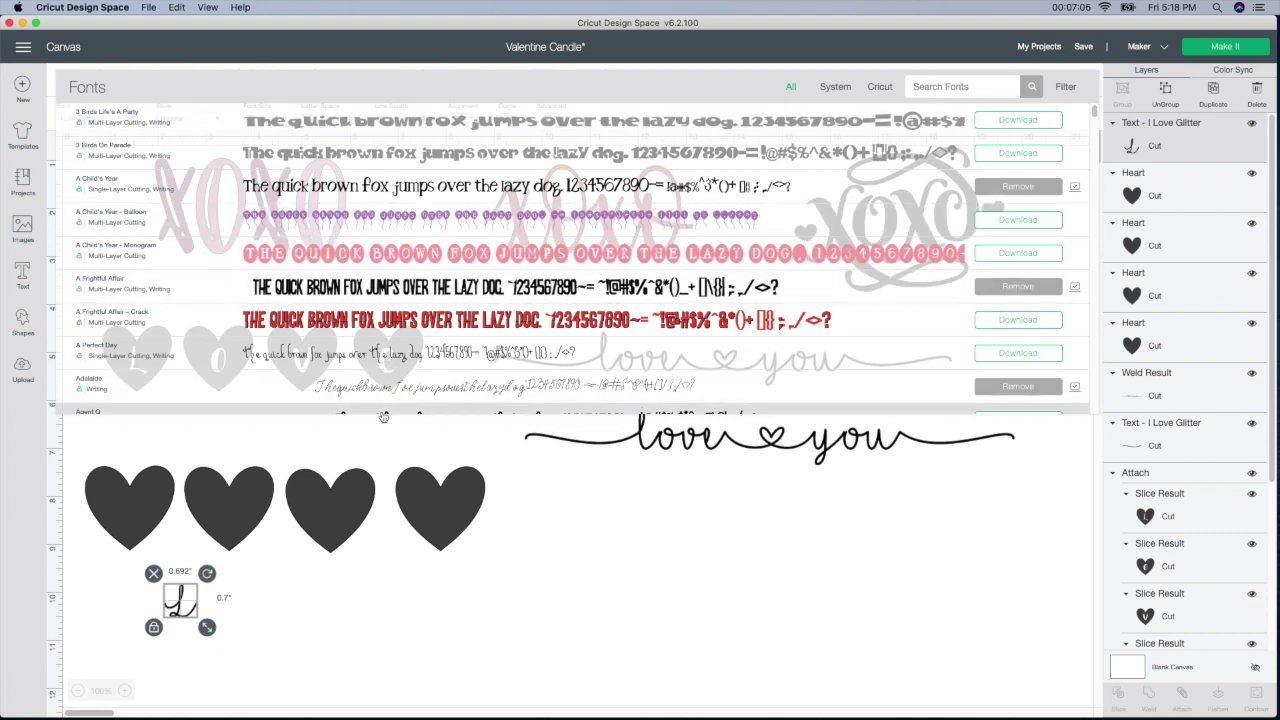
{"action": "left_click", "coordinate": [944, 87]}
{"action": "type", "text": "bi"}
{"action": "type", "text": "yond"}
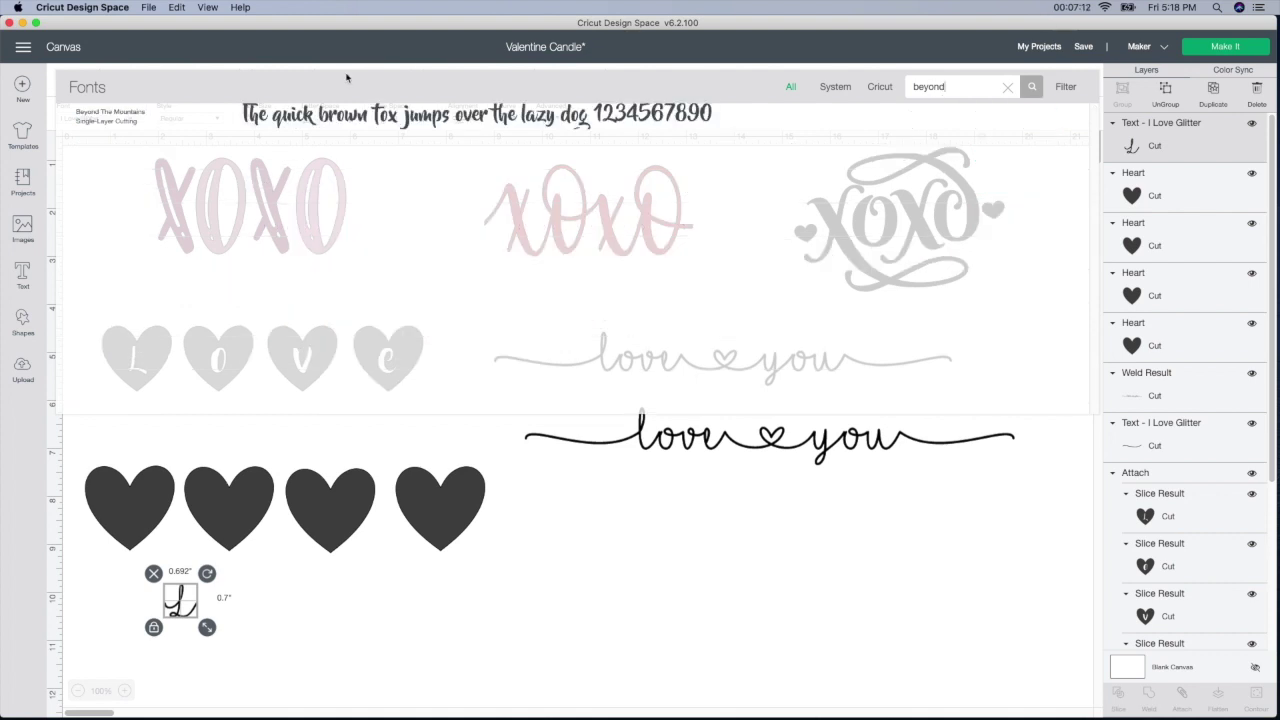
{"action": "left_click", "coordinate": [322, 122]}
- Scale the "L" to about 0.57 inches wide and place it on the first plain heart
{"action": "left_click_drag", "start_coordinate": [187, 629], "coordinate": [218, 643]}
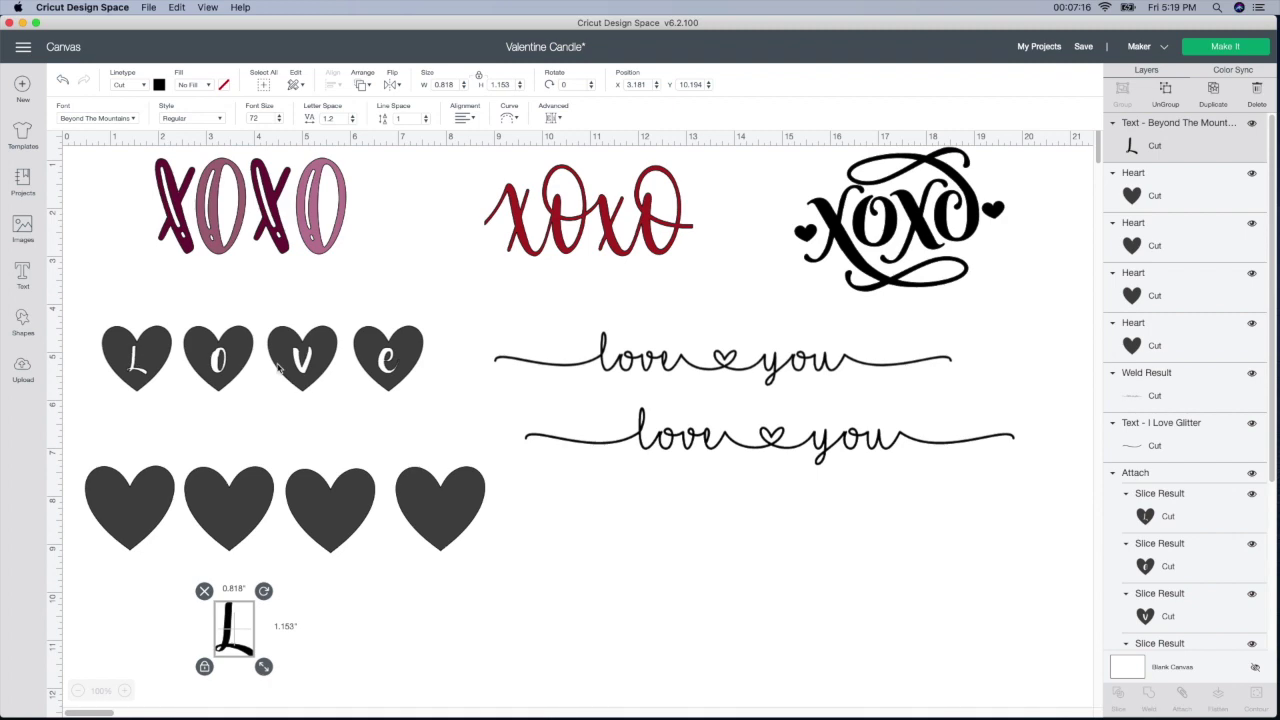
{"action": "left_click_drag", "start_coordinate": [256, 674], "coordinate": [170, 508]}
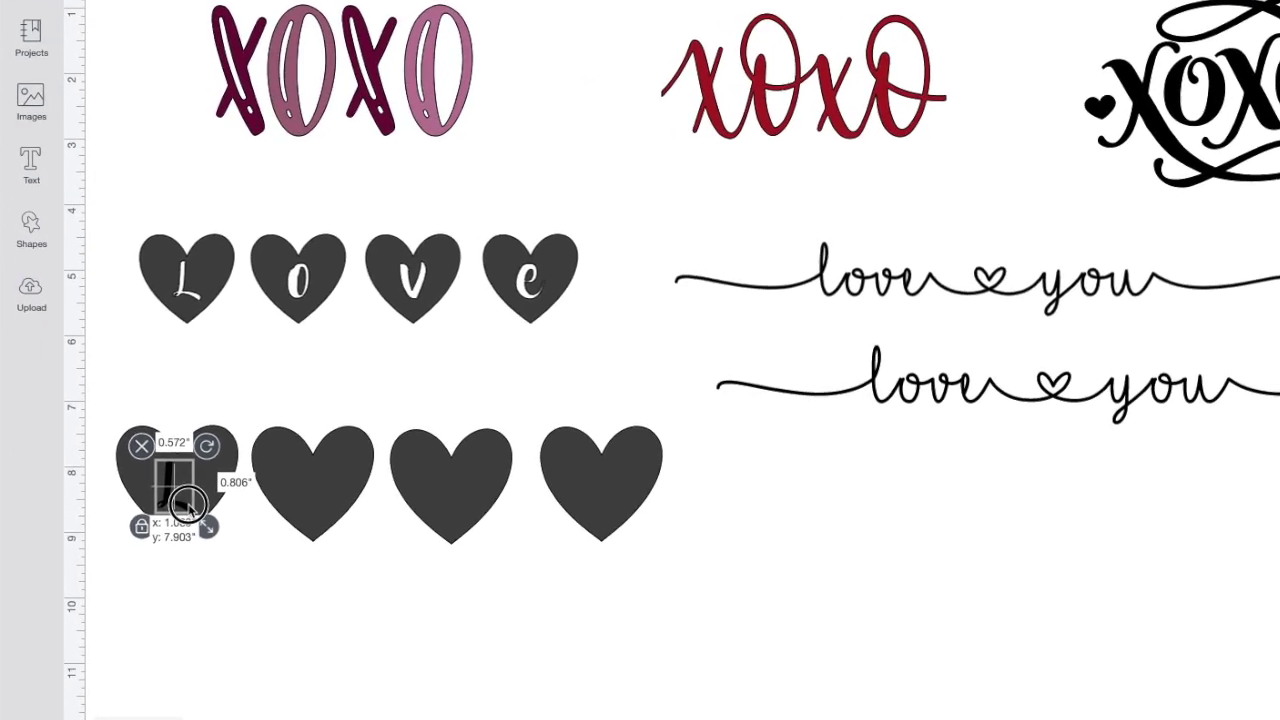
{"action": "left_click", "coordinate": [256, 600]}
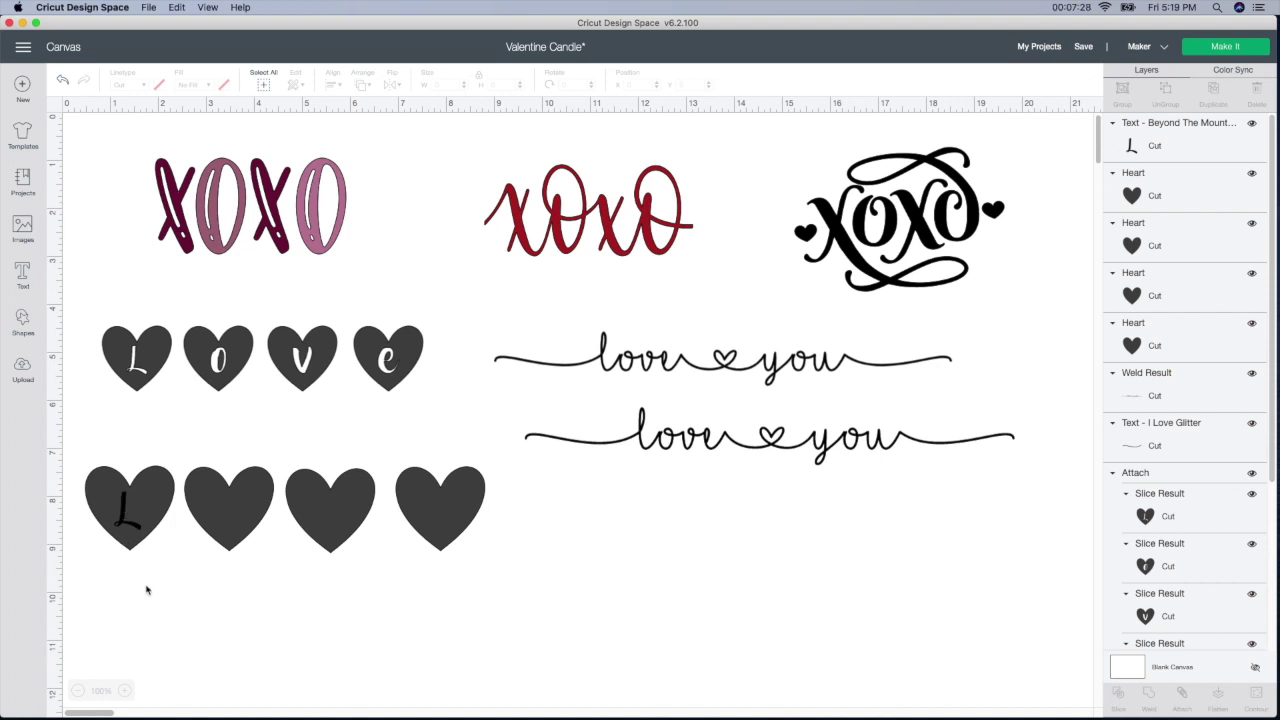
- Select the "L" together with the first plain heart and center them horizontally
{"action": "left_click_drag", "start_coordinate": [131, 562], "coordinate": [98, 438]}
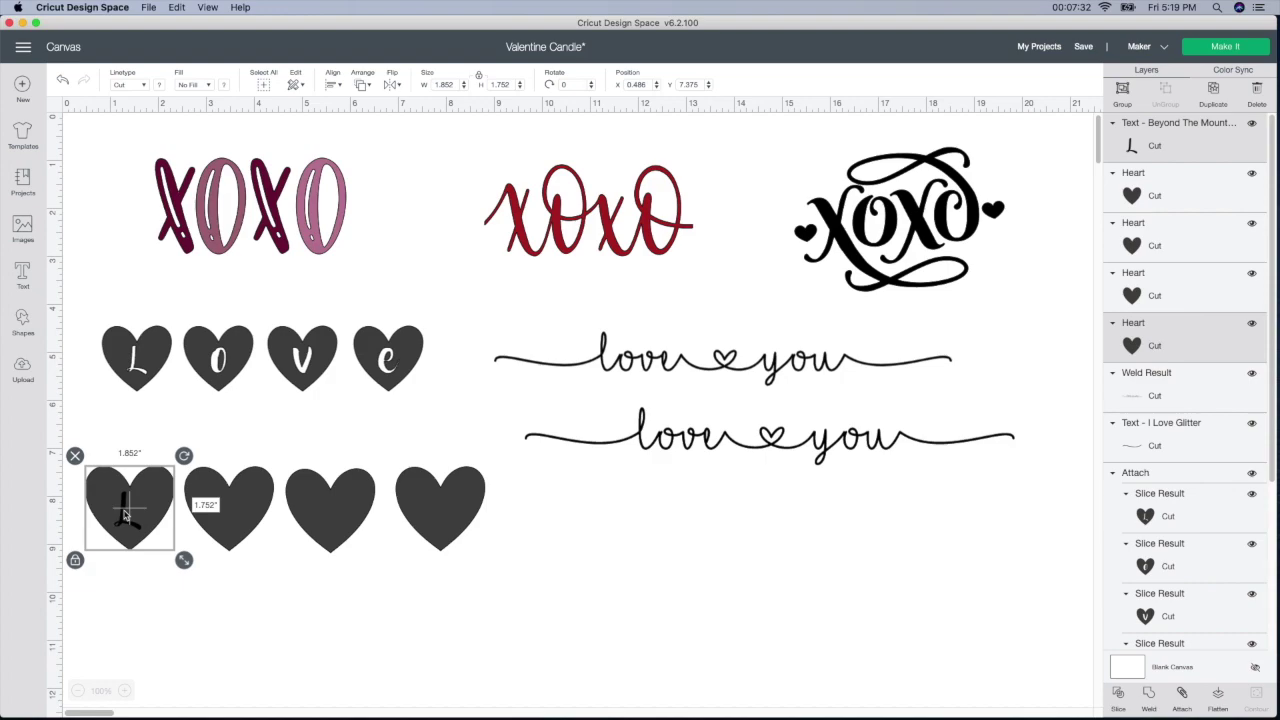
{"action": "left_click", "coordinate": [337, 86]}
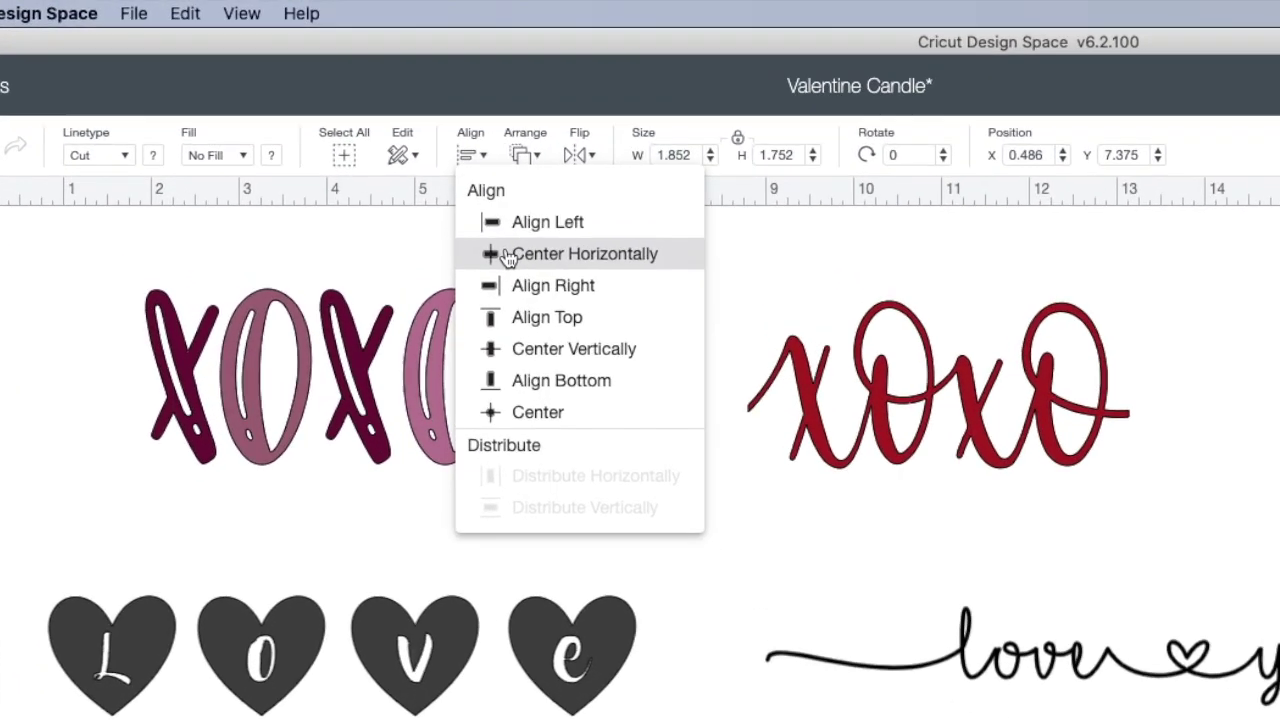
{"action": "left_click", "coordinate": [362, 134]}
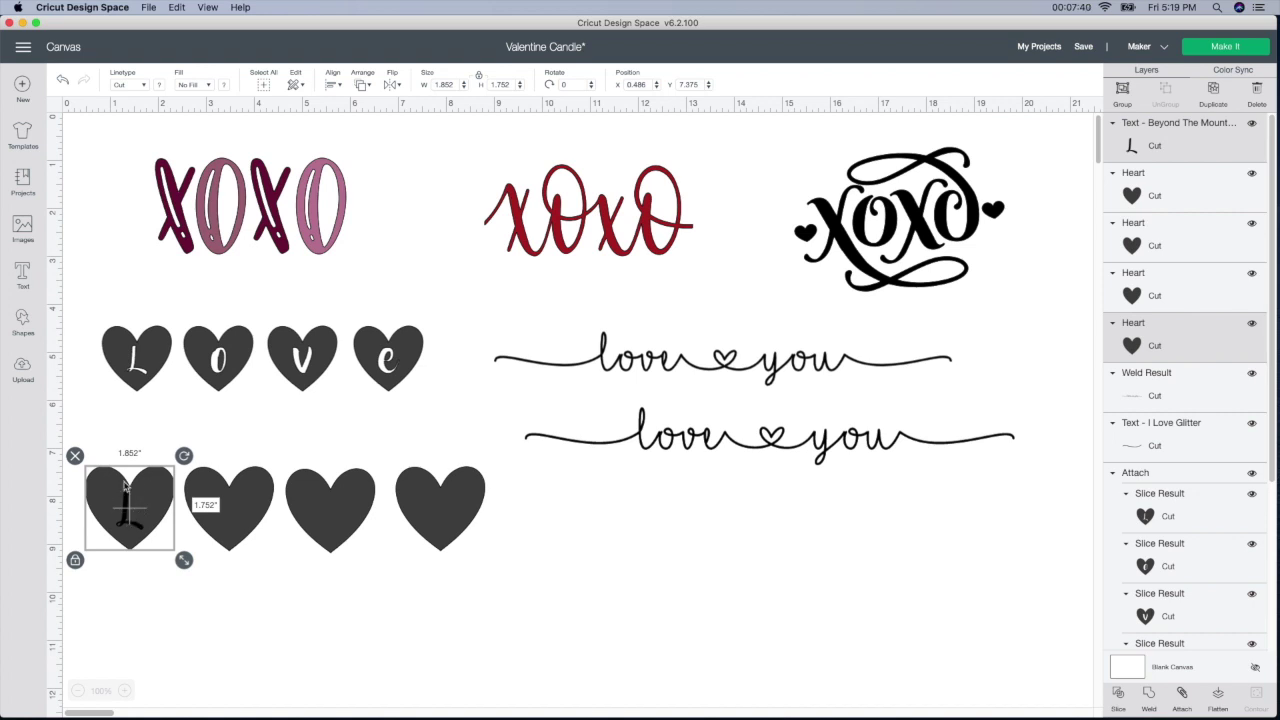
- Slice the "L" out of the first heart and delete both leftover letter pieces
{"action": "left_click", "coordinate": [1120, 700]}
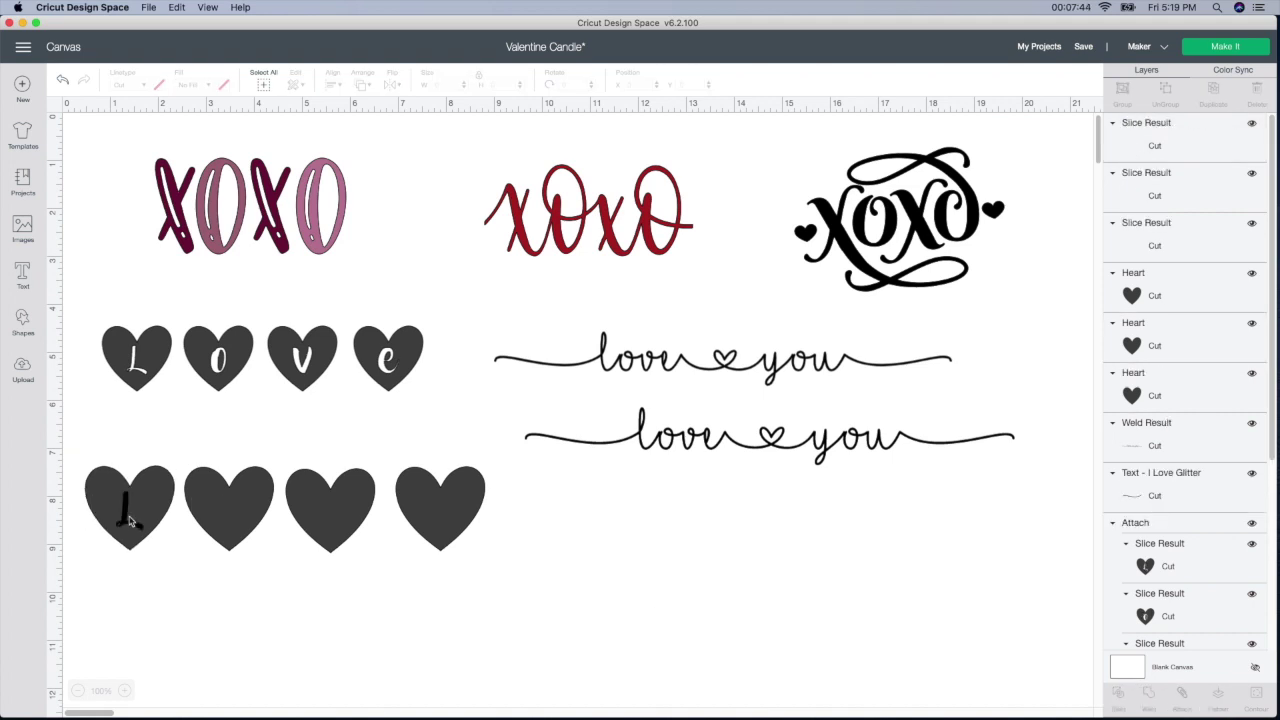
{"action": "left_click", "coordinate": [127, 515]}
{"action": "left_click_drag", "start_coordinate": [127, 515], "coordinate": [345, 600]}
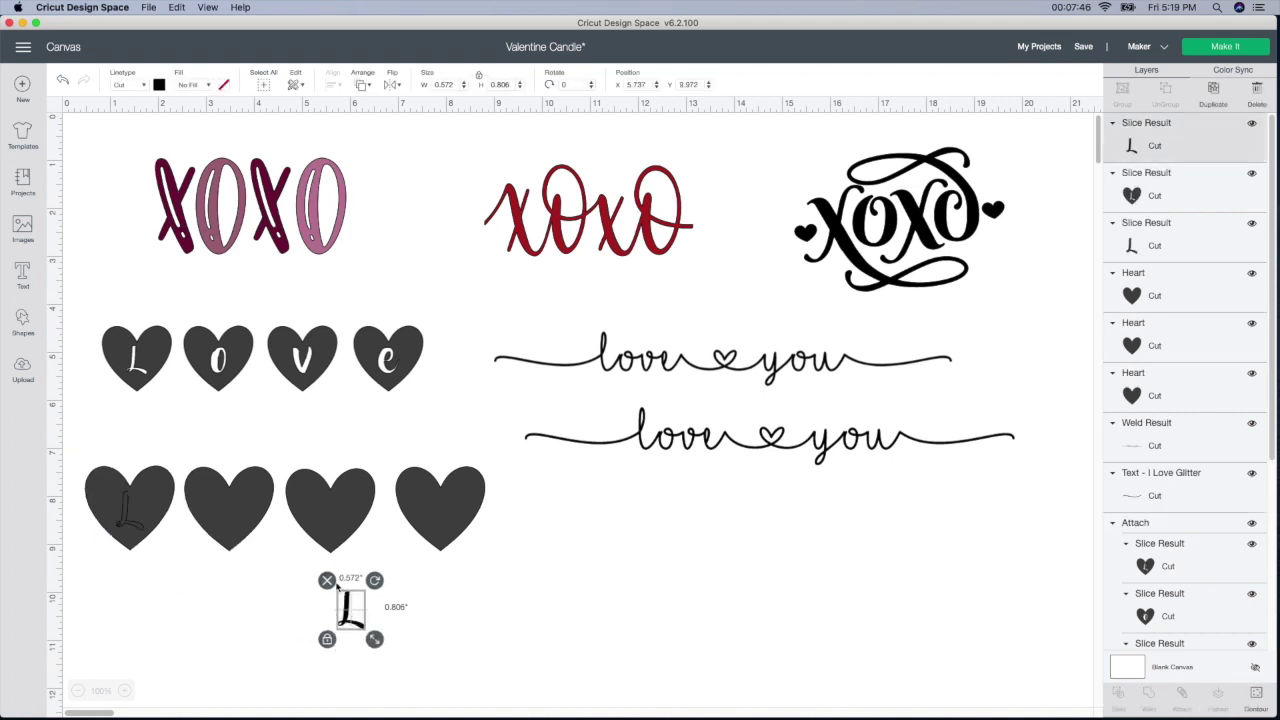
{"action": "key", "text": "Delete"}
{"action": "left_click", "coordinate": [128, 516]}
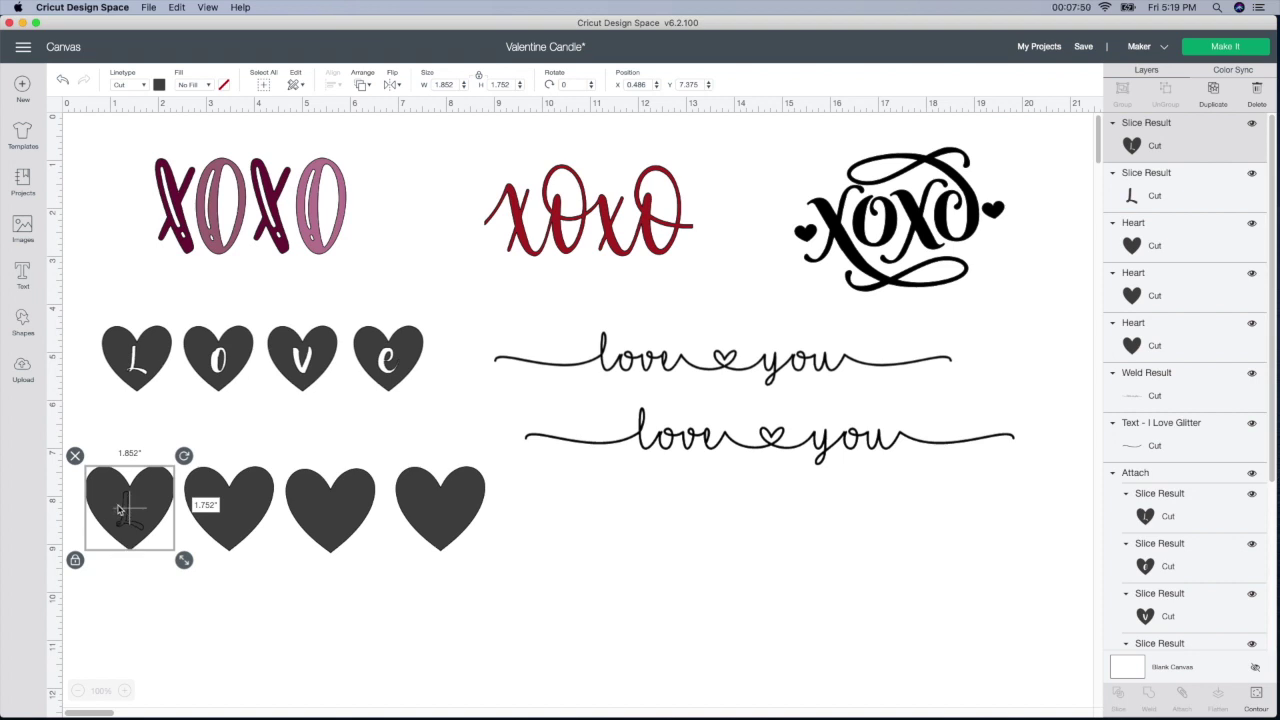
{"action": "left_click", "coordinate": [1153, 196]}
{"action": "left_click", "coordinate": [105, 482]}
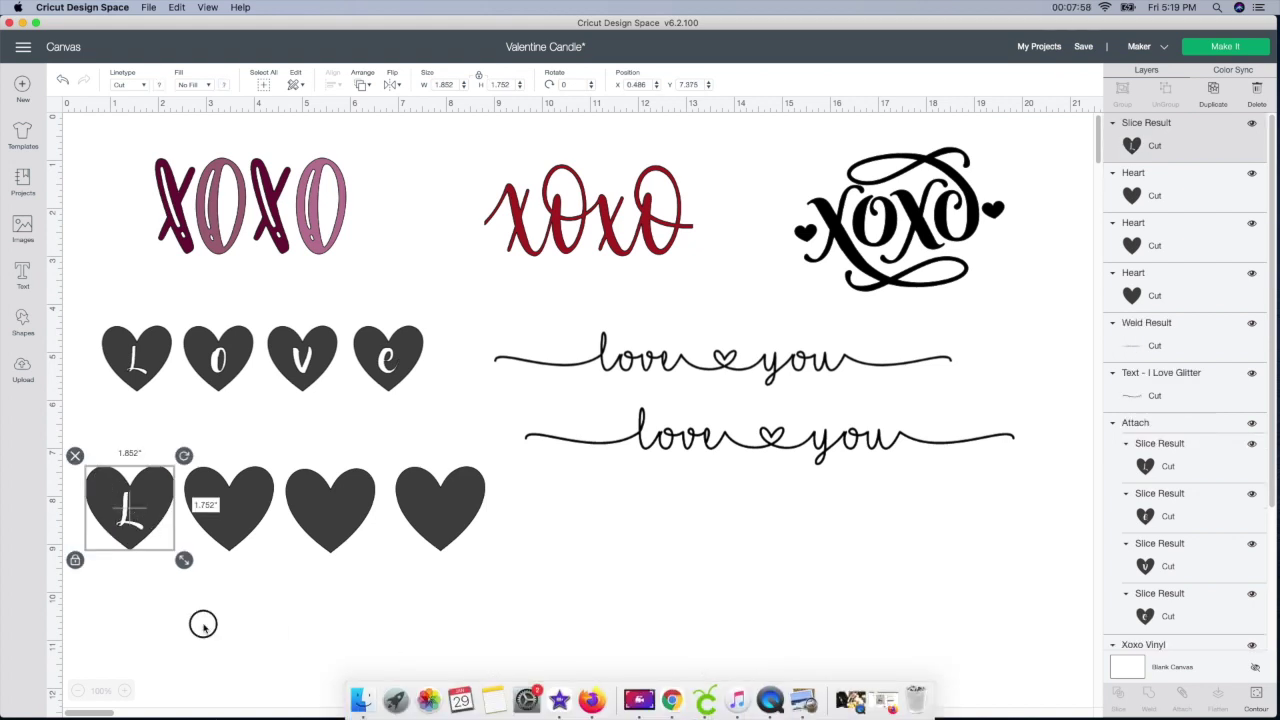
- Add the letter "O" as text, scale it to about 0.51 inches wide and place it on the second heart
{"action": "left_click", "coordinate": [160, 602]}
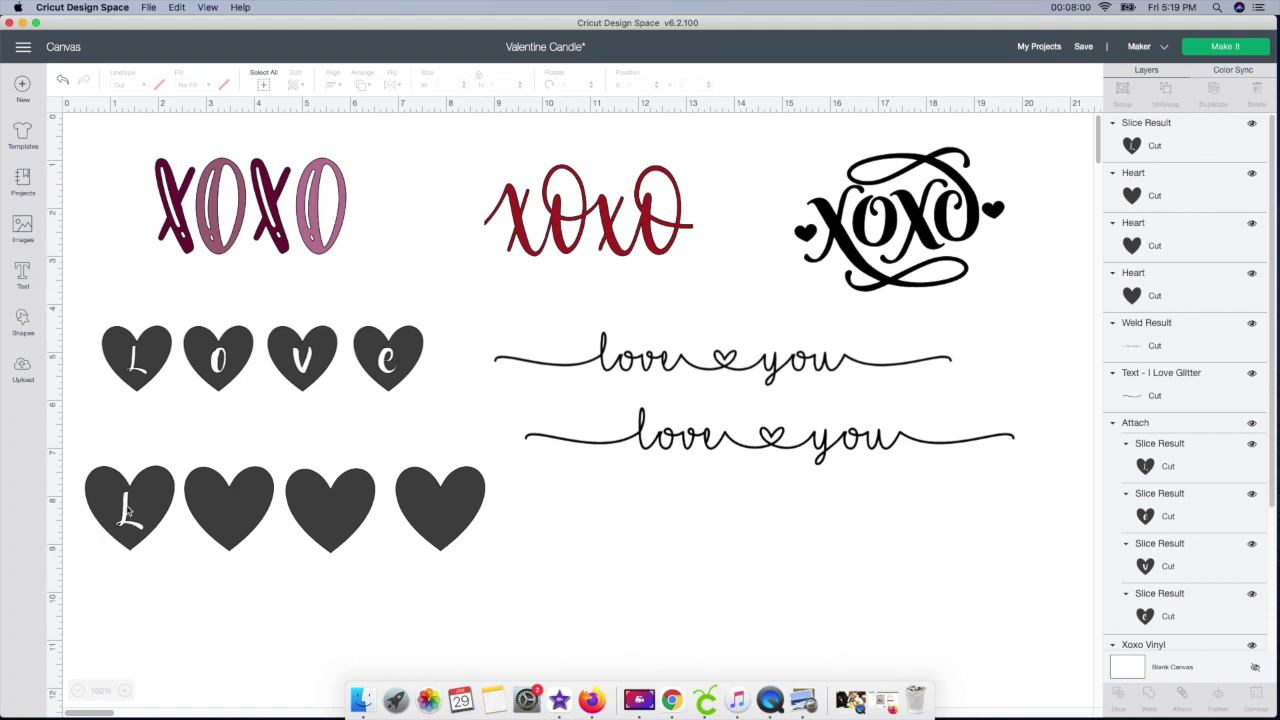
{"action": "left_click", "coordinate": [30, 277]}
{"action": "type", "text": "o"}
{"action": "left_click_drag", "start_coordinate": [195, 278], "coordinate": [254, 547]}
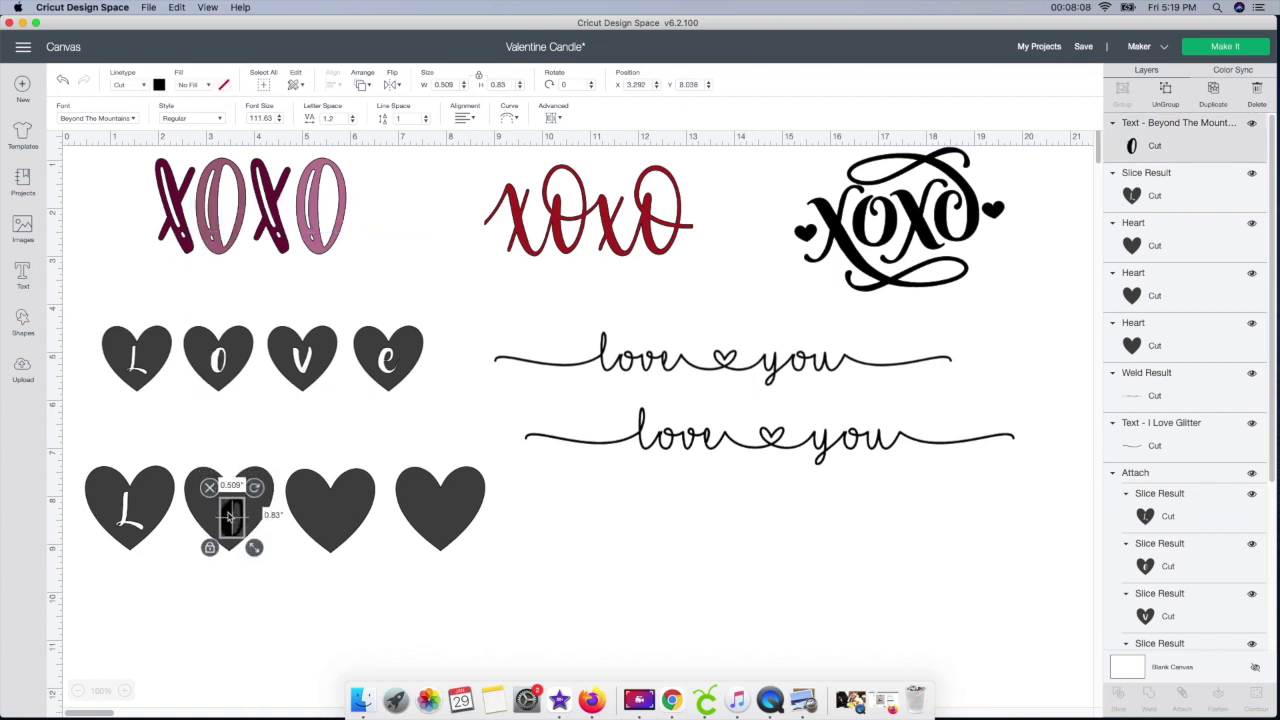
{"action": "left_click", "coordinate": [240, 565]}
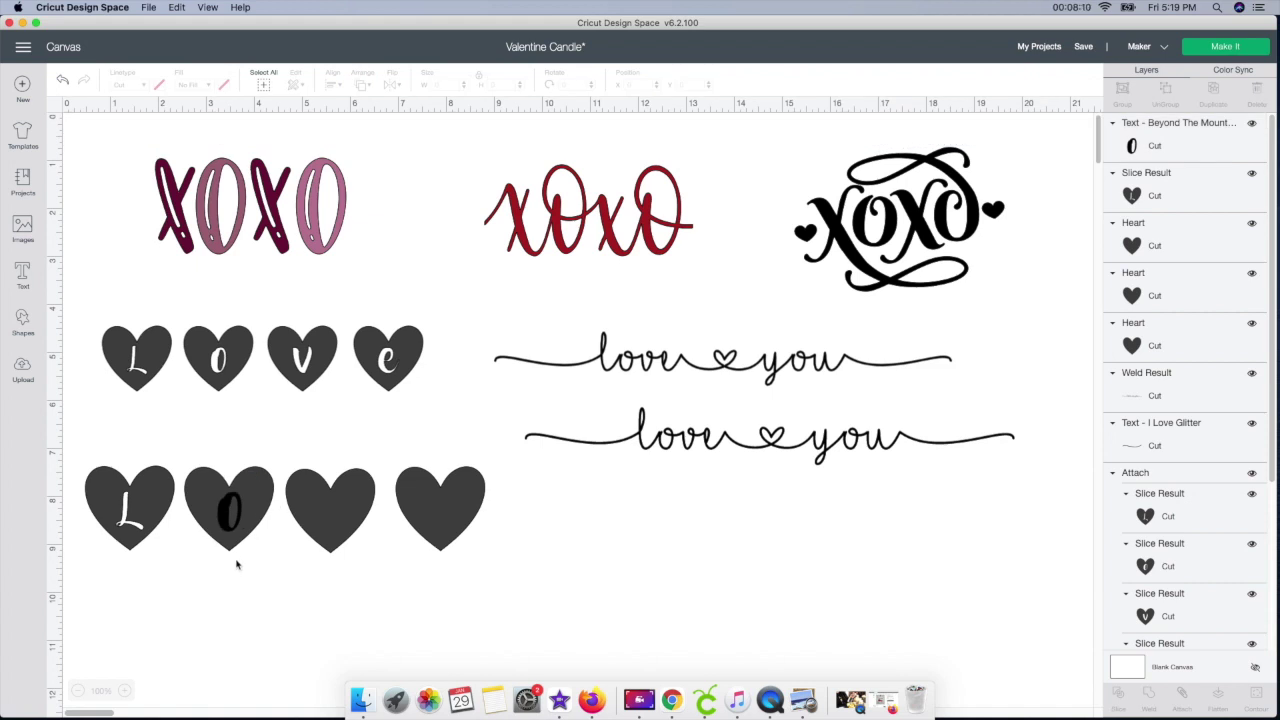
- Select the "O" together with the second heart and center them horizontally
{"action": "left_click_drag", "start_coordinate": [249, 560], "coordinate": [208, 432]}
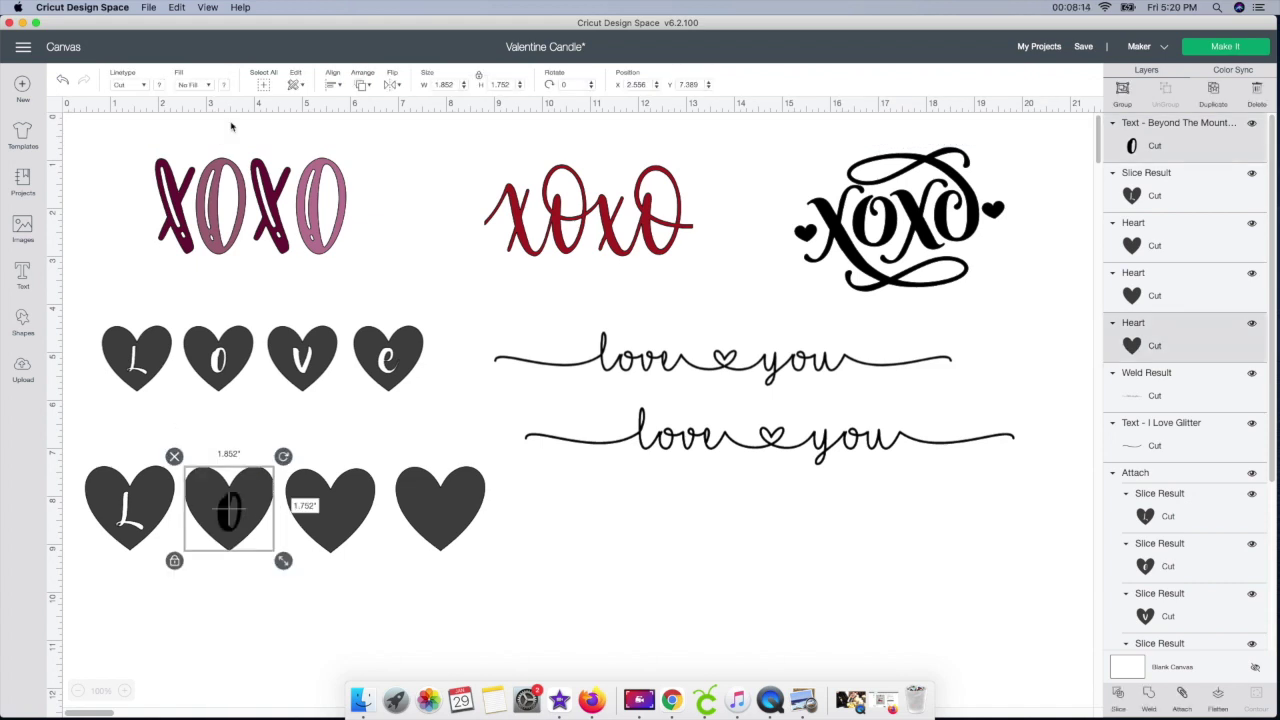
{"action": "left_click", "coordinate": [332, 85]}
{"action": "left_click", "coordinate": [354, 137]}
- Slice the "O" out of the second heart, delete both leftover letter pieces and keep the heart in the row
{"action": "left_click", "coordinate": [1118, 694]}
{"action": "left_click", "coordinate": [212, 497]}
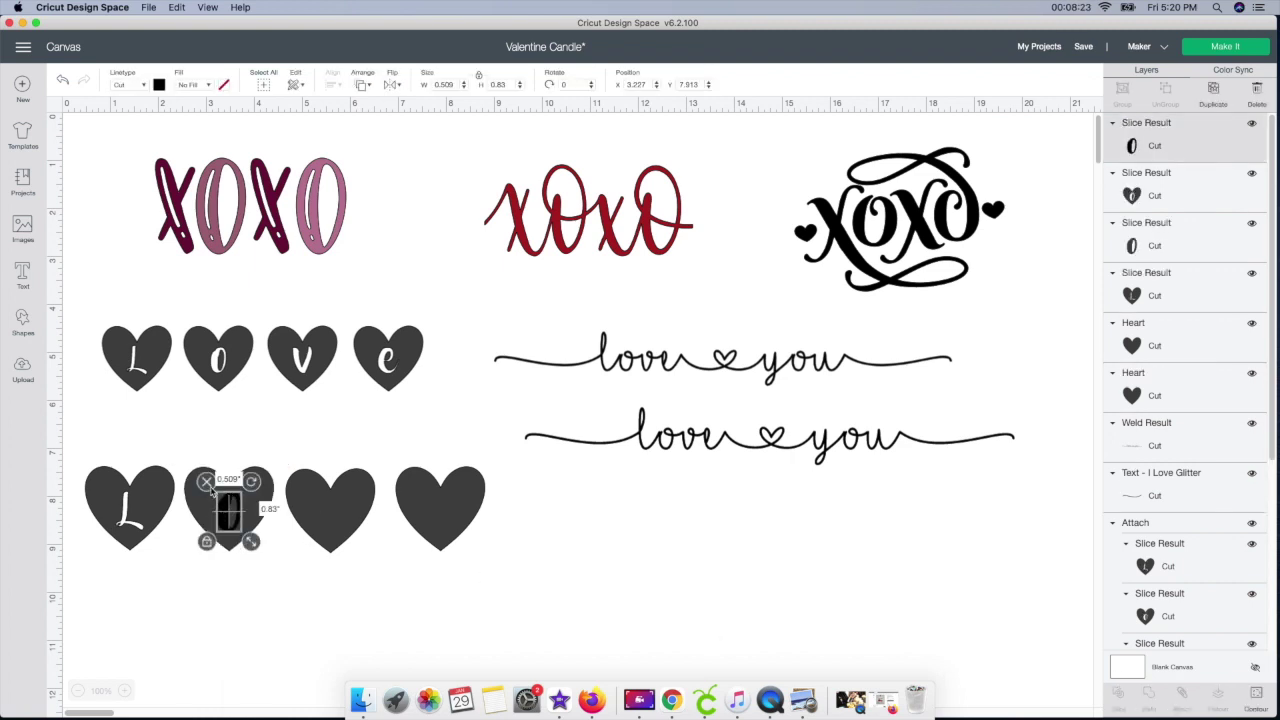
{"action": "key", "text": "Delete"}
{"action": "left_click", "coordinate": [229, 514]}
{"action": "left_click_drag", "start_coordinate": [229, 514], "coordinate": [207, 614]}
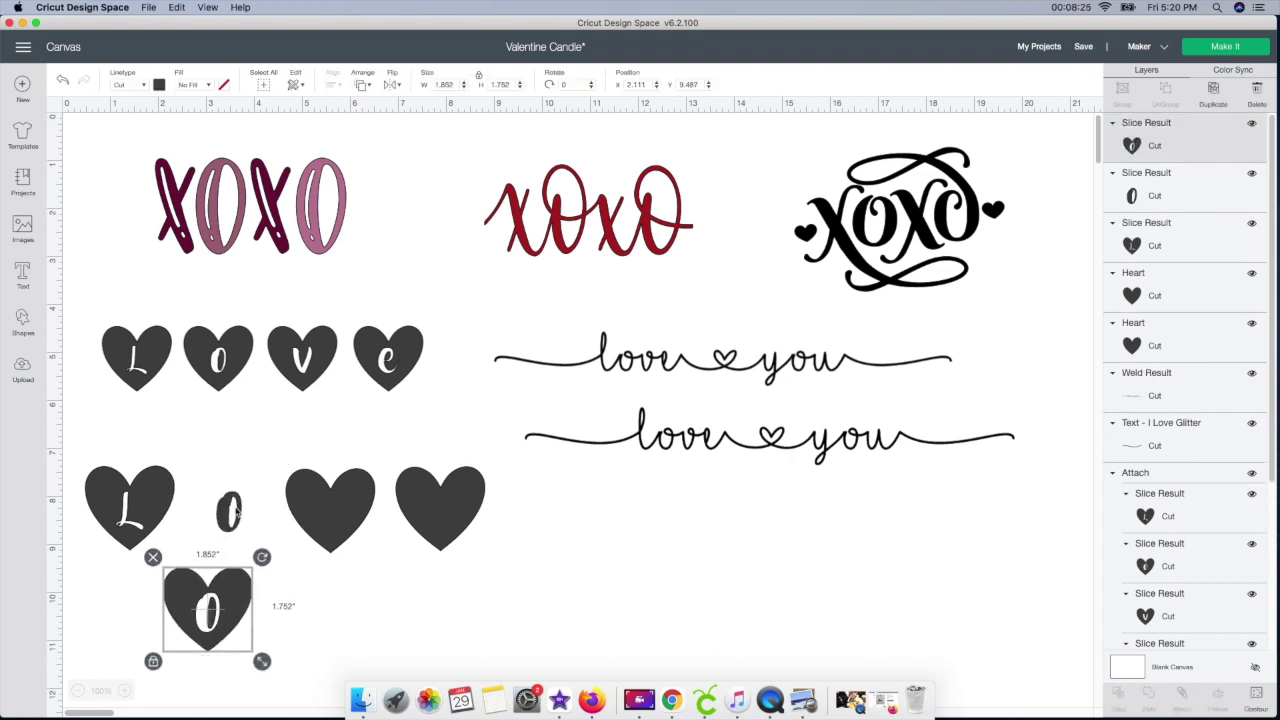
{"action": "left_click", "coordinate": [226, 506]}
{"action": "key", "text": "Delete"}
{"action": "left_click_drag", "start_coordinate": [230, 588], "coordinate": [253, 492]}
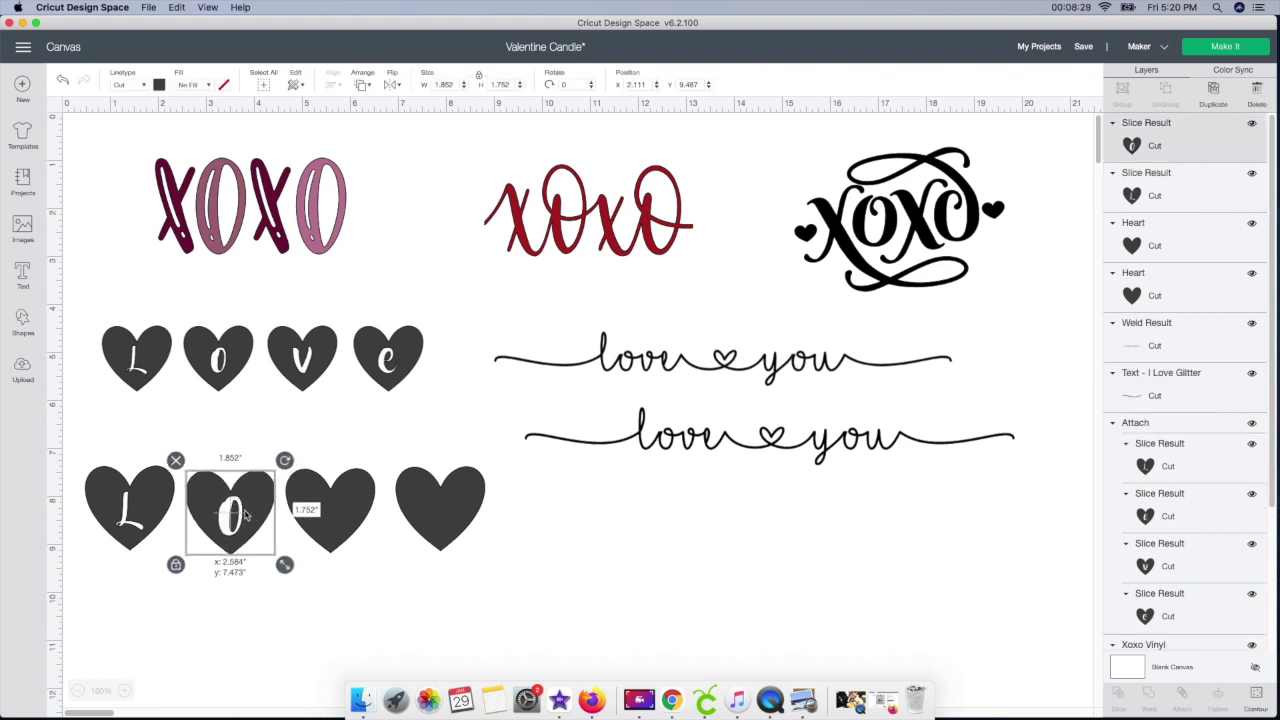
- Nudge the third heart slightly away from the "O" heart and place a "V" text on it
{"action": "left_click", "coordinate": [336, 515]}
{"action": "left_click_drag", "start_coordinate": [336, 515], "coordinate": [339, 516]}
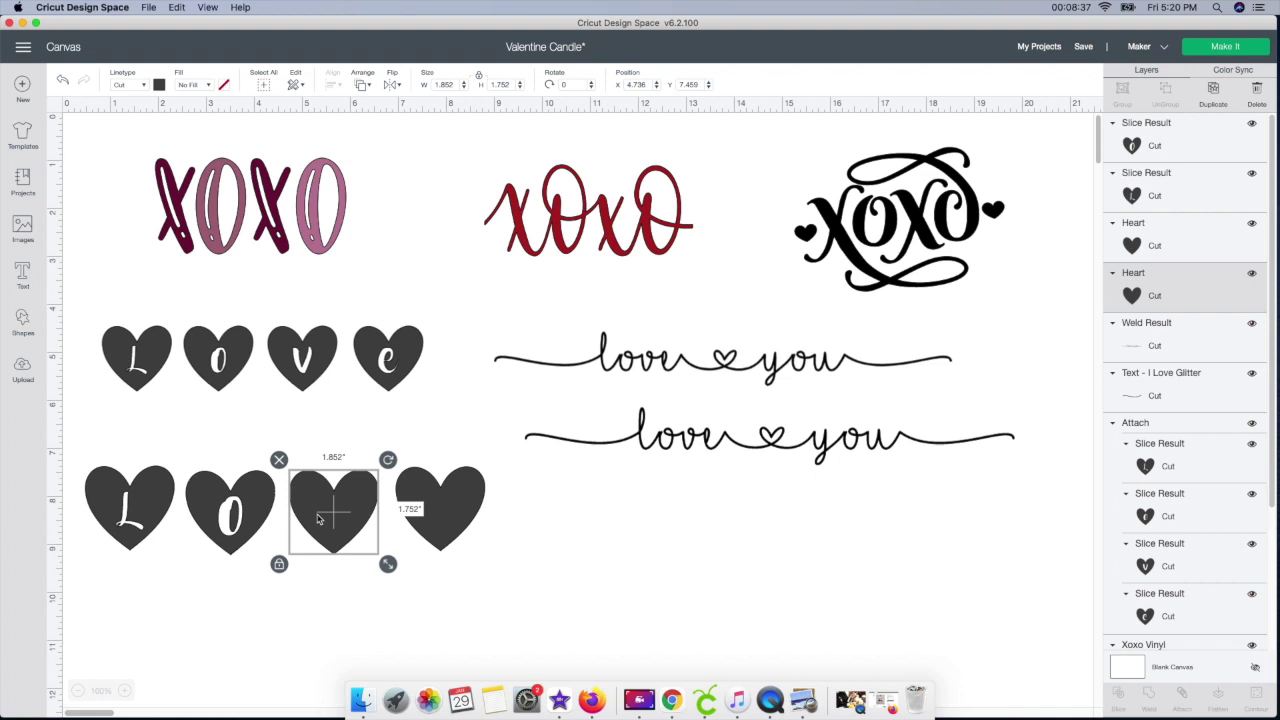
{"action": "left_click", "coordinate": [23, 272]}
{"action": "type", "text": "V"}
{"action": "left_click_drag", "start_coordinate": [215, 210], "coordinate": [286, 600]}
- Center the "V" horizontally on the third heart and slice it out, deleting the leftover letter pieces
{"action": "left_click", "coordinate": [333, 84]}
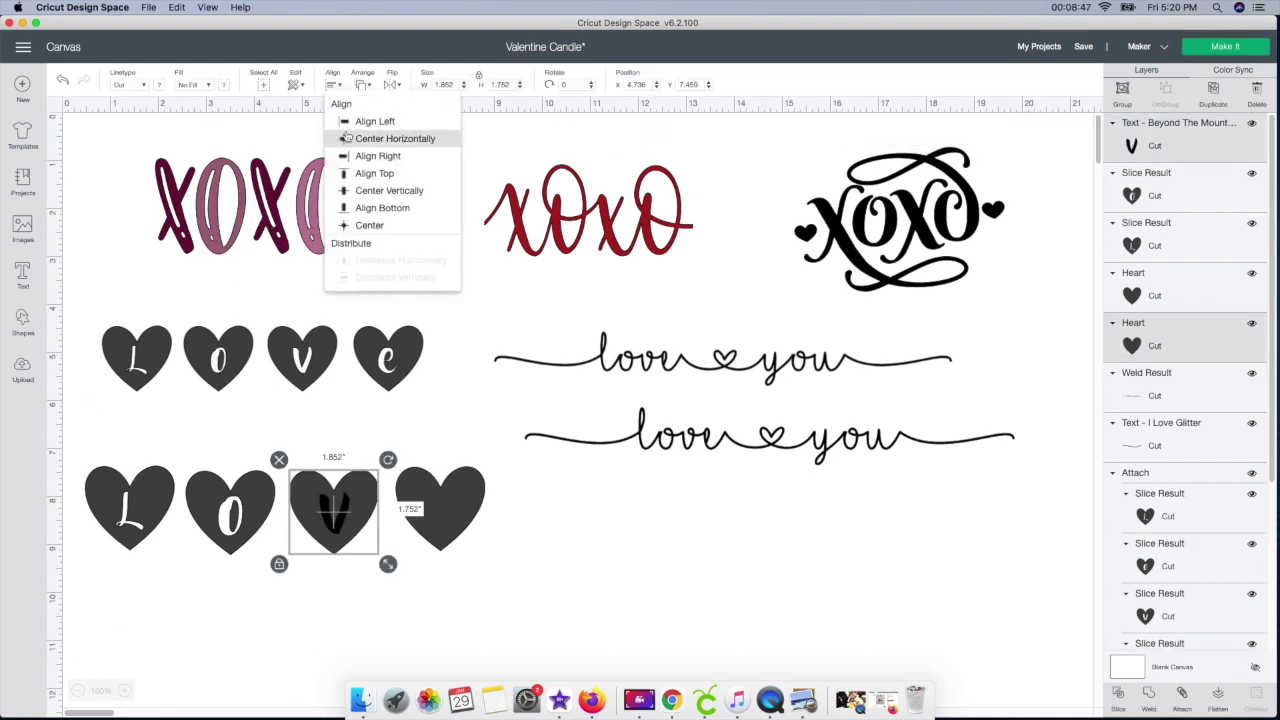
{"action": "left_click", "coordinate": [370, 217]}
{"action": "left_click", "coordinate": [1218, 700]}
{"action": "key", "text": "Delete"}
{"action": "left_click", "coordinate": [333, 510]}
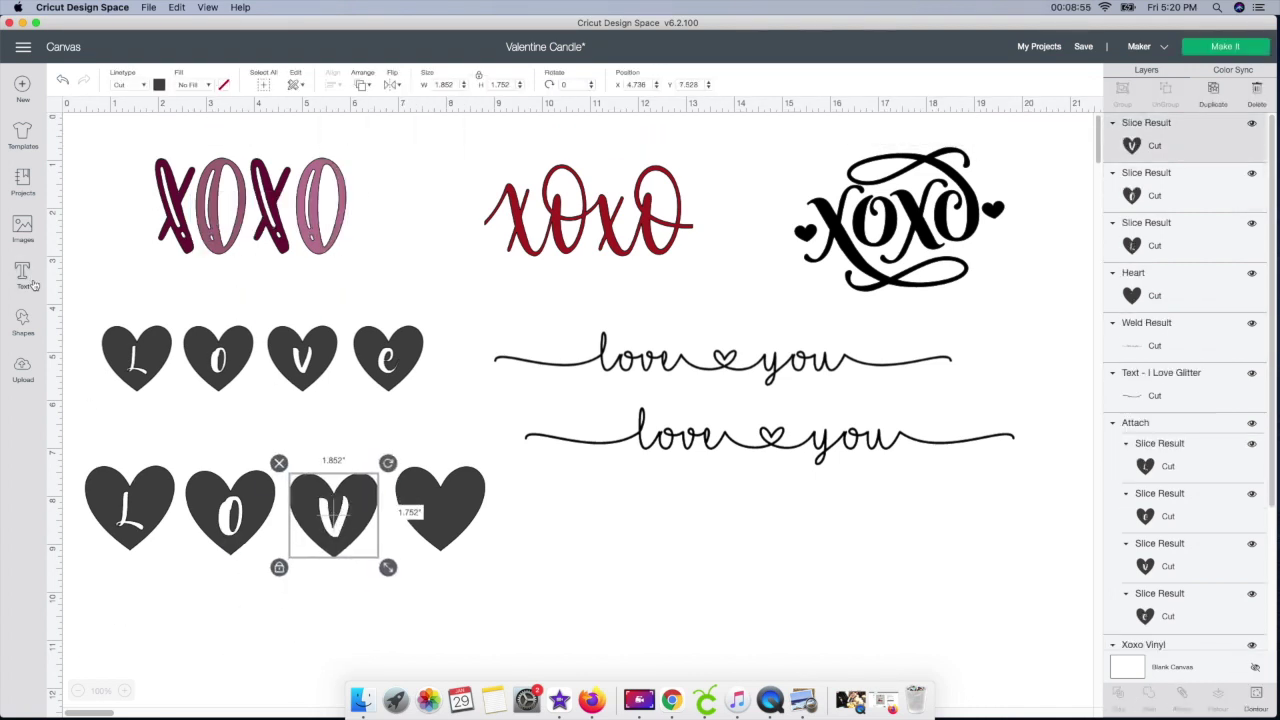
- Add the letter "e" as text and place it on the fourth heart
{"action": "left_click", "coordinate": [23, 272]}
{"action": "type", "text": "e"}
{"action": "left_click_drag", "start_coordinate": [225, 215], "coordinate": [430, 503]}
{"action": "left_click", "coordinate": [539, 589]}
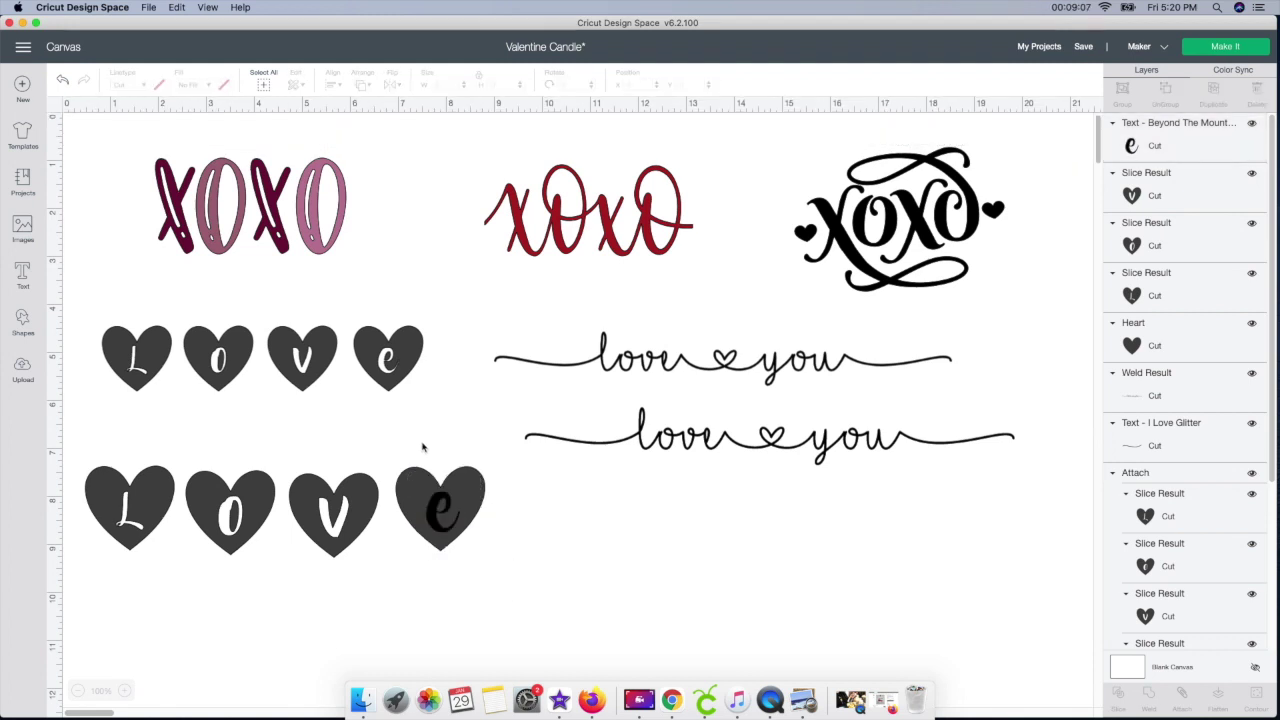
- Select the "e" together with the fourth heart and center them horizontally
{"action": "left_click_drag", "start_coordinate": [380, 452], "coordinate": [500, 565]}
{"action": "left_click", "coordinate": [333, 84]}
{"action": "left_click", "coordinate": [370, 217]}
- Slice the "e" out of the fourth heart and delete the leftover letter pieces
{"action": "left_click", "coordinate": [1117, 695]}
{"action": "left_click", "coordinate": [438, 507]}
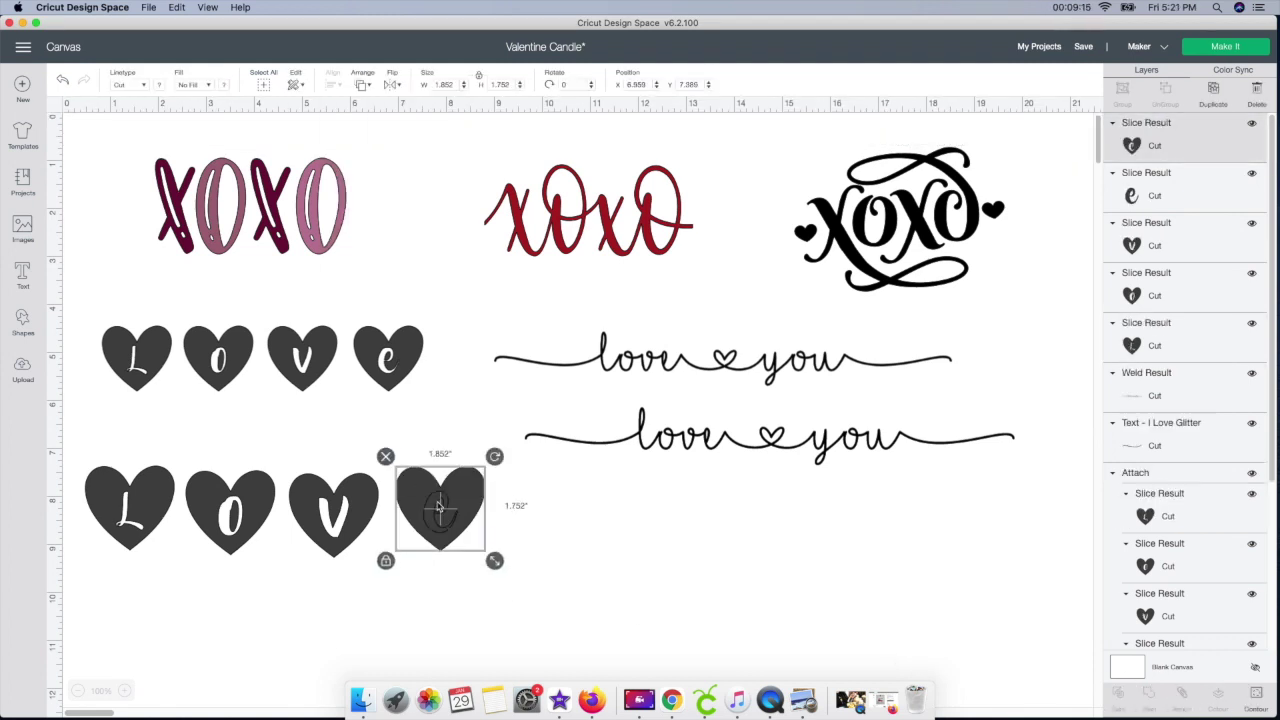
{"action": "key", "text": "Delete"}
{"action": "left_click", "coordinate": [541, 590]}
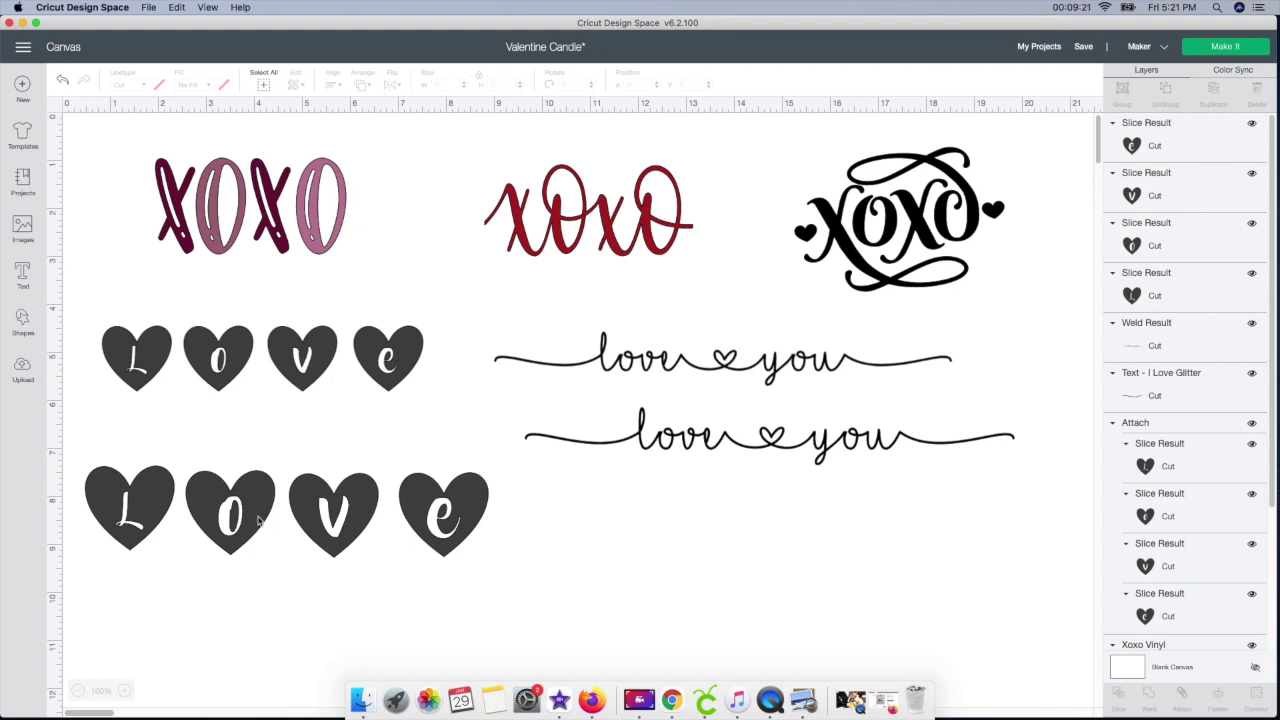
- Move the "O", "V" and "e" hearts closer together beside the "L" heart
{"action": "left_click_drag", "start_coordinate": [228, 510], "coordinate": [222, 512]}
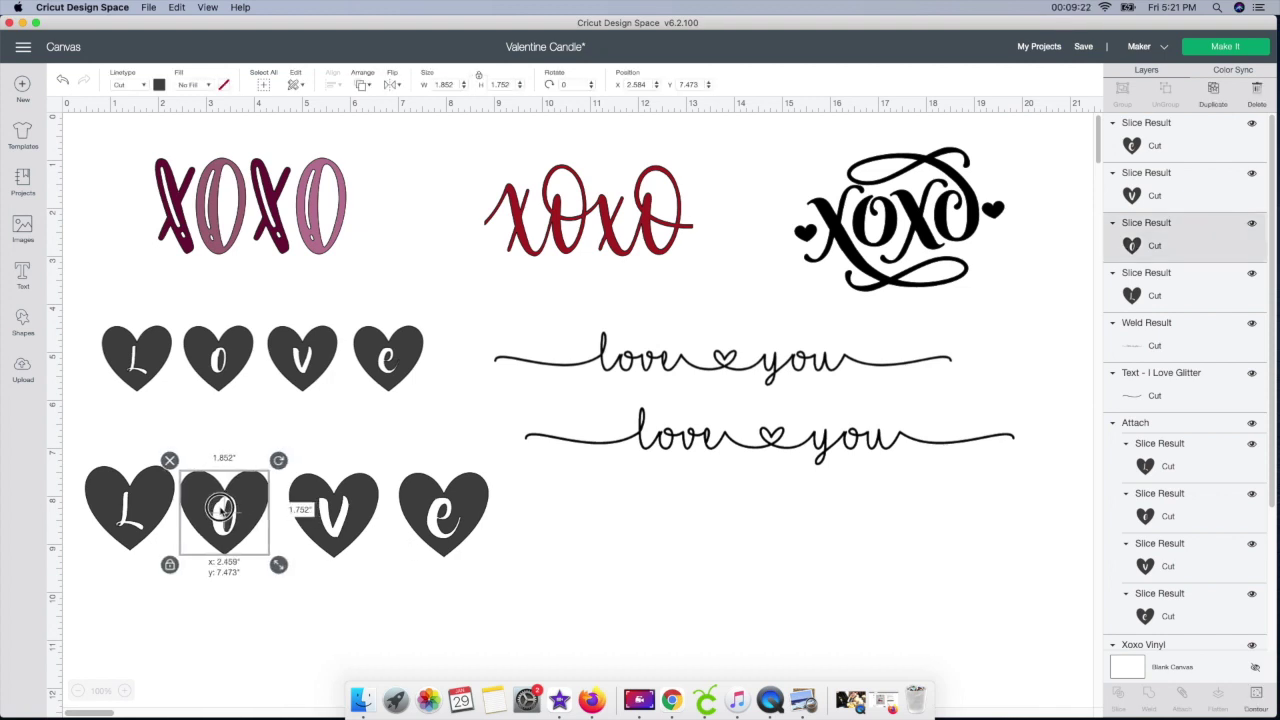
{"action": "left_click", "coordinate": [320, 512]}
{"action": "left_click_drag", "start_coordinate": [320, 512], "coordinate": [310, 512]}
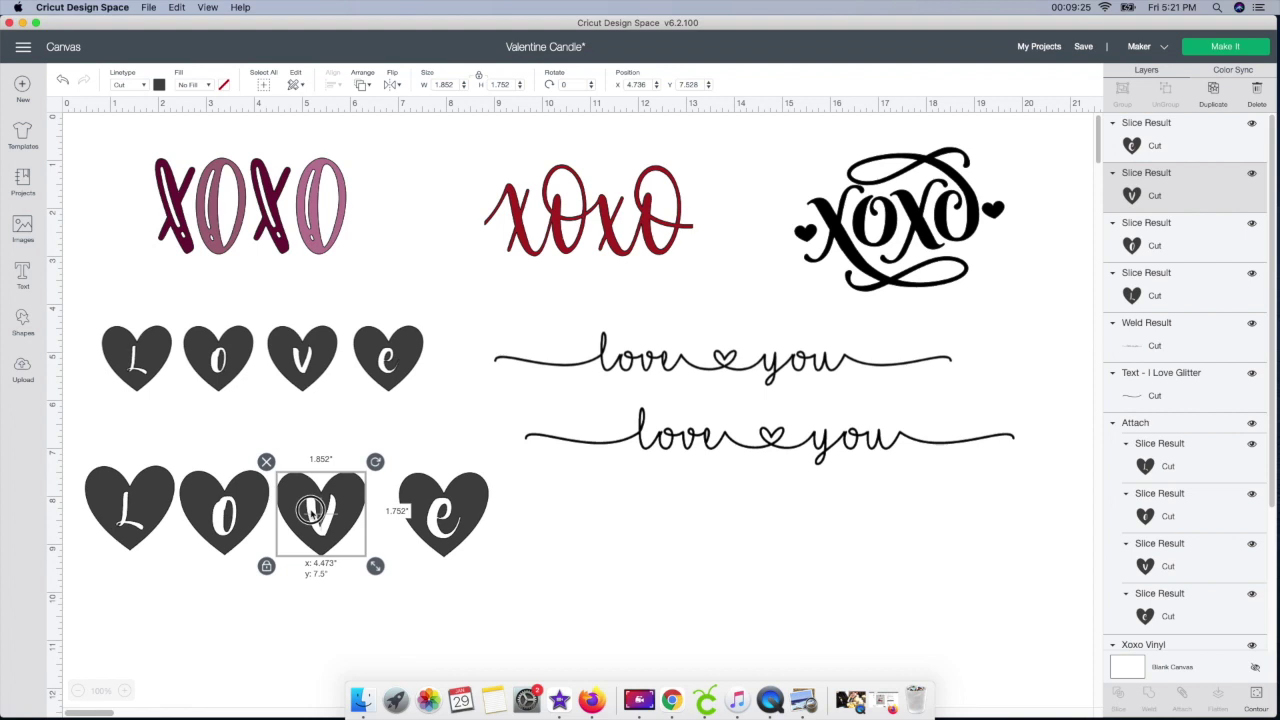
{"action": "mouse_move", "coordinate": [418, 515]}
{"action": "left_mouse_down"}
{"action": "mouse_move", "coordinate": [337, 510]}
{"action": "mouse_move", "coordinate": [412, 515]}
{"action": "left_mouse_up"}
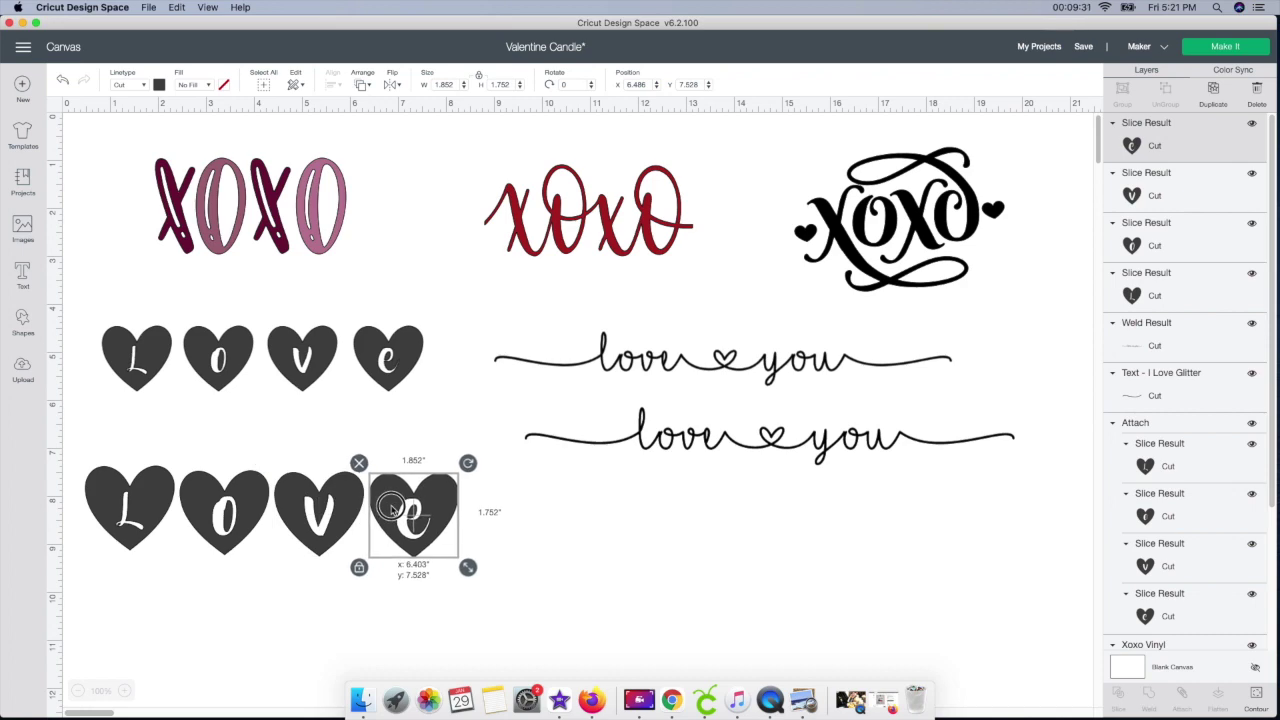
{"action": "left_click", "coordinate": [507, 559]}
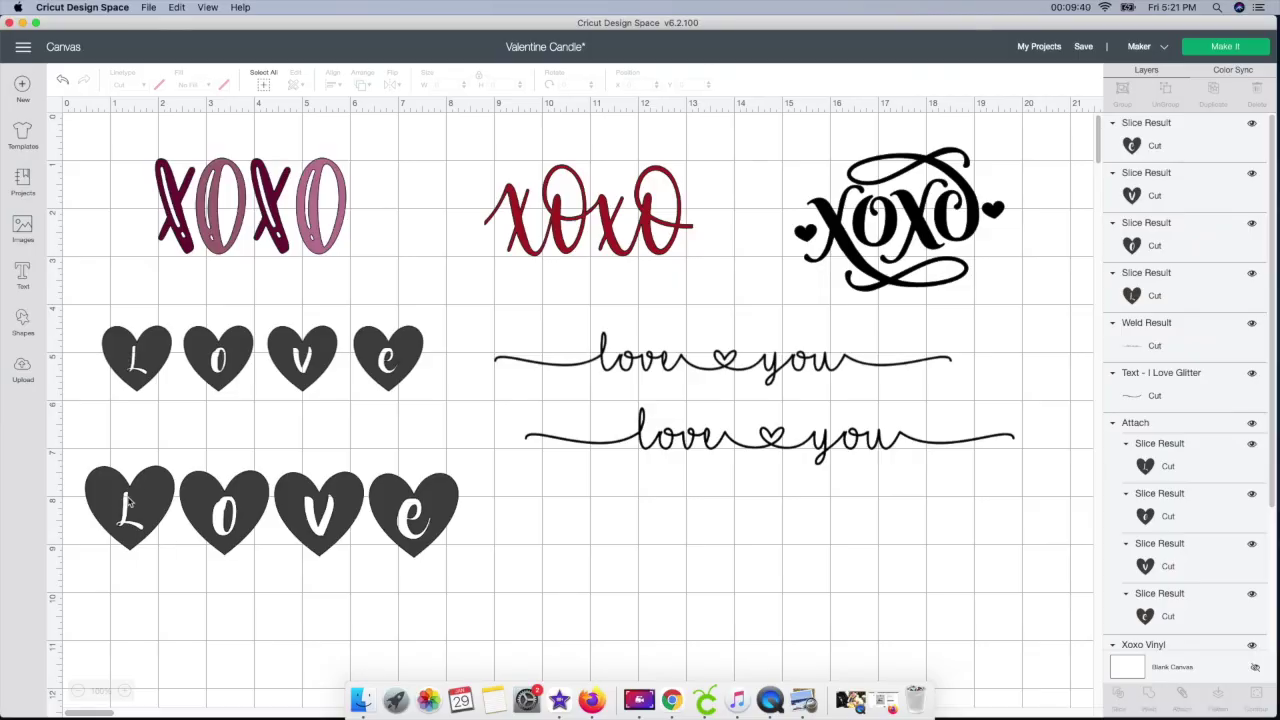
- Move the four new letter hearts one by one into a lower row at about Y 9 inches
{"action": "left_click_drag", "start_coordinate": [128, 503], "coordinate": [151, 580]}
{"action": "left_click_drag", "start_coordinate": [236, 474], "coordinate": [262, 552]}
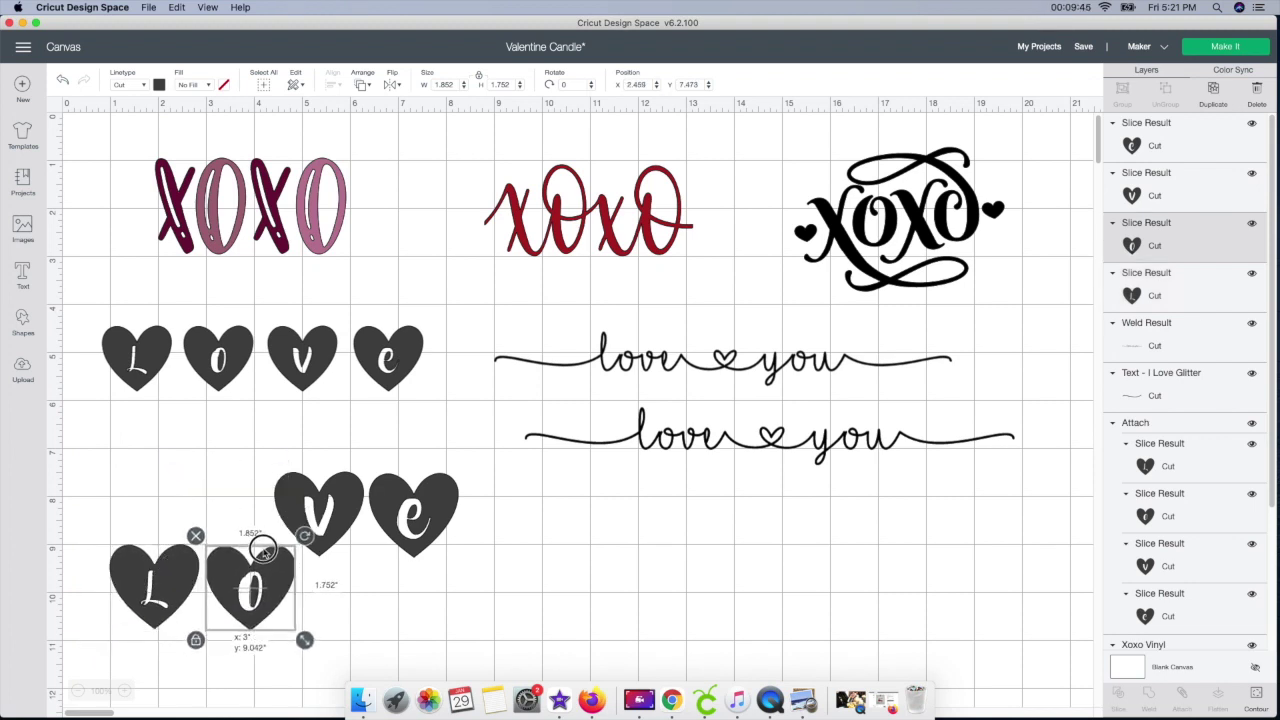
{"action": "left_click_drag", "start_coordinate": [300, 490], "coordinate": [337, 562]}
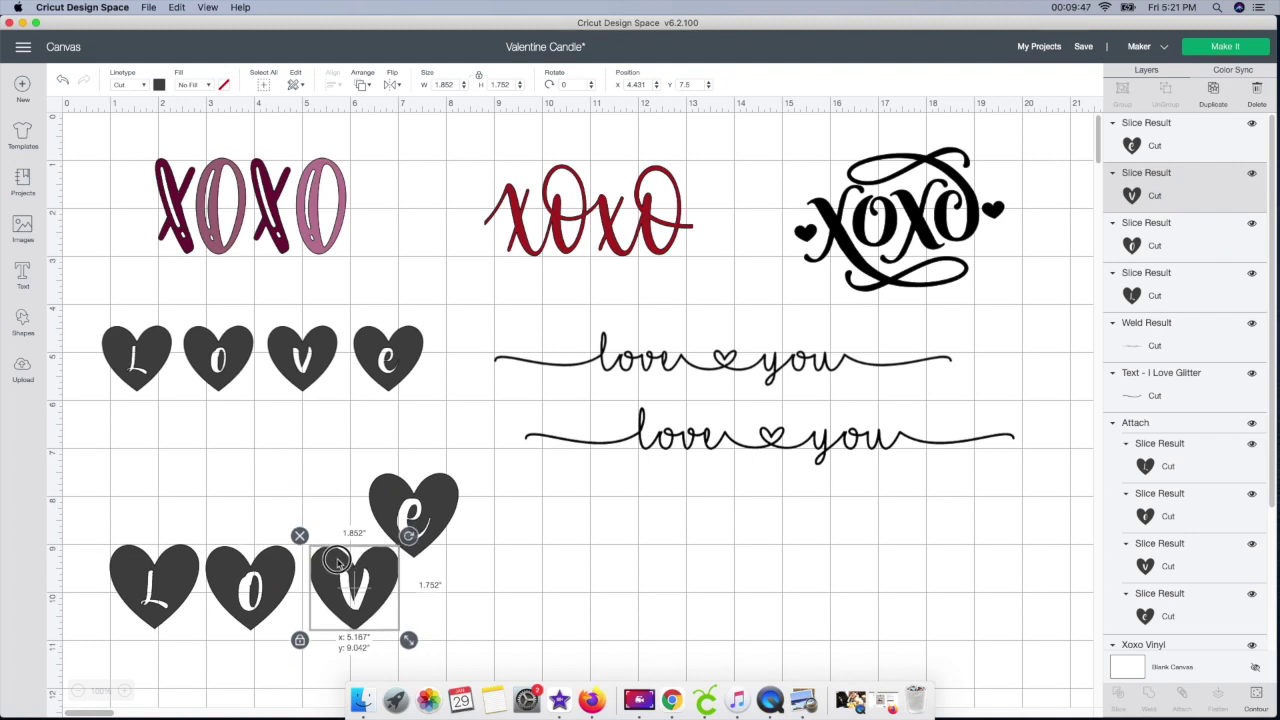
{"action": "left_click_drag", "start_coordinate": [393, 485], "coordinate": [432, 560]}
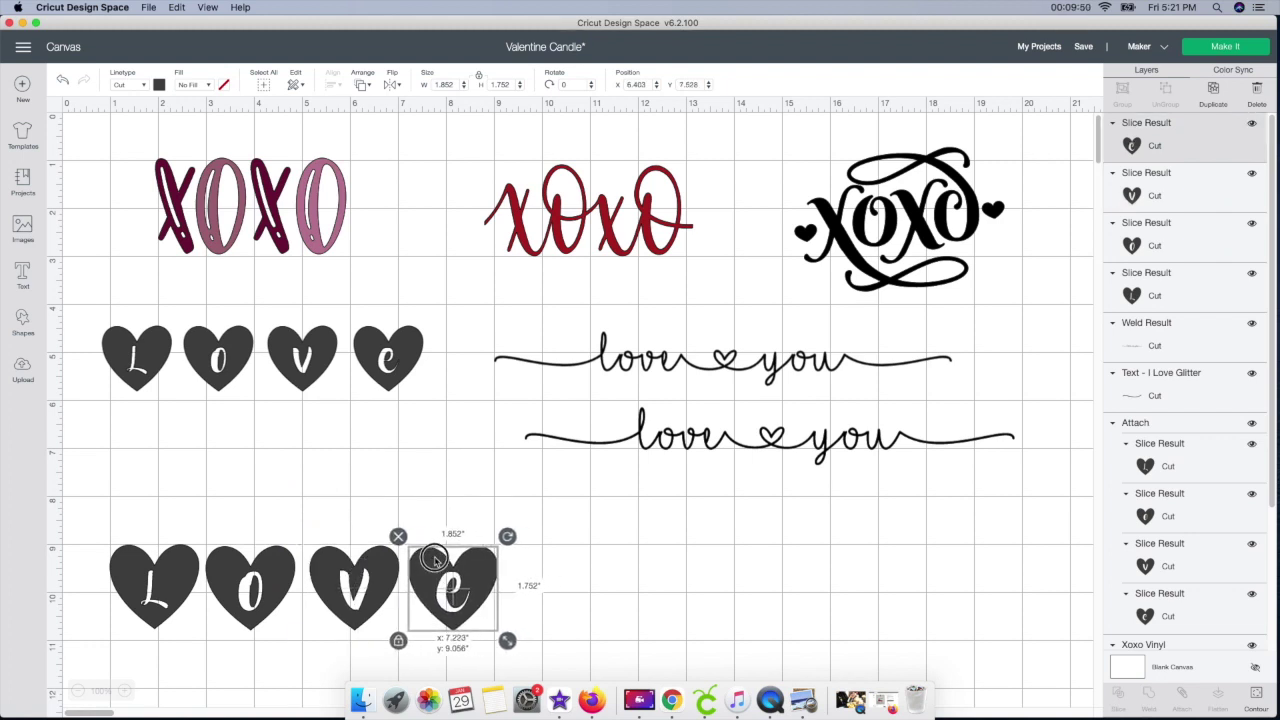
- Shift the "V" and "e" hearts in the lower row so the gaps between the hearts are even
{"action": "left_click", "coordinate": [337, 562]}
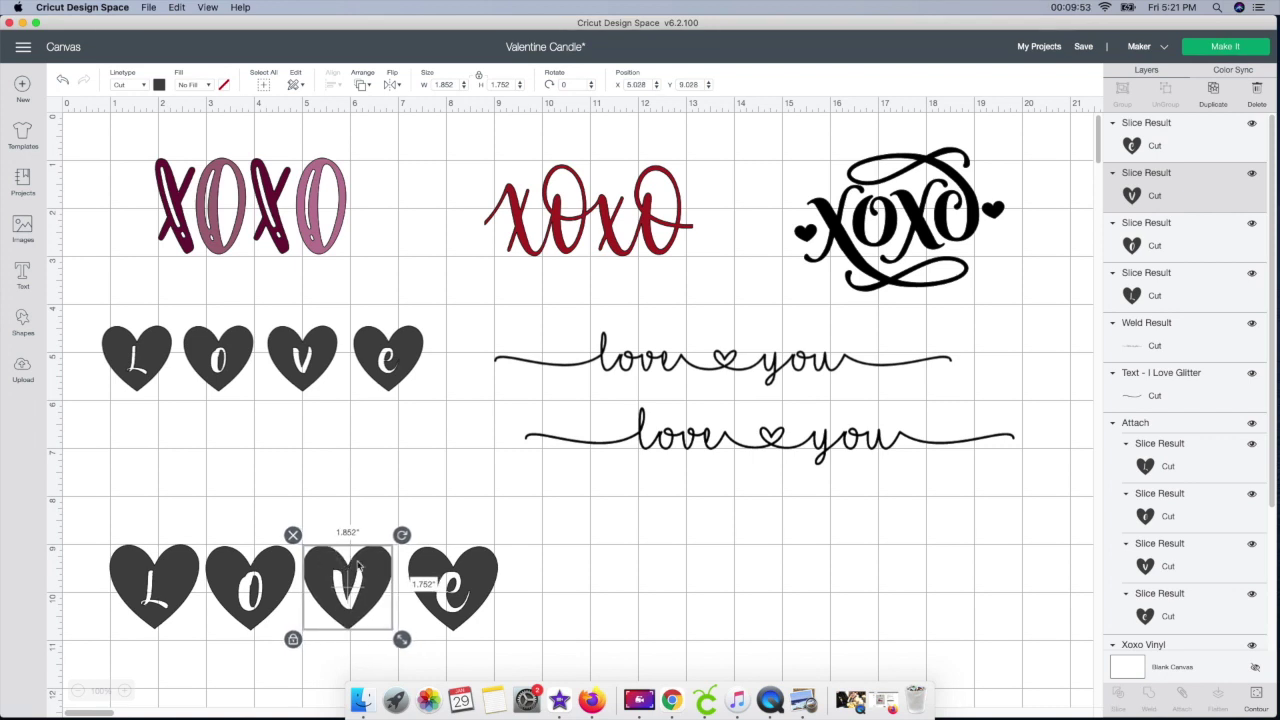
{"action": "left_click", "coordinate": [443, 571]}
{"action": "left_click", "coordinate": [533, 619]}
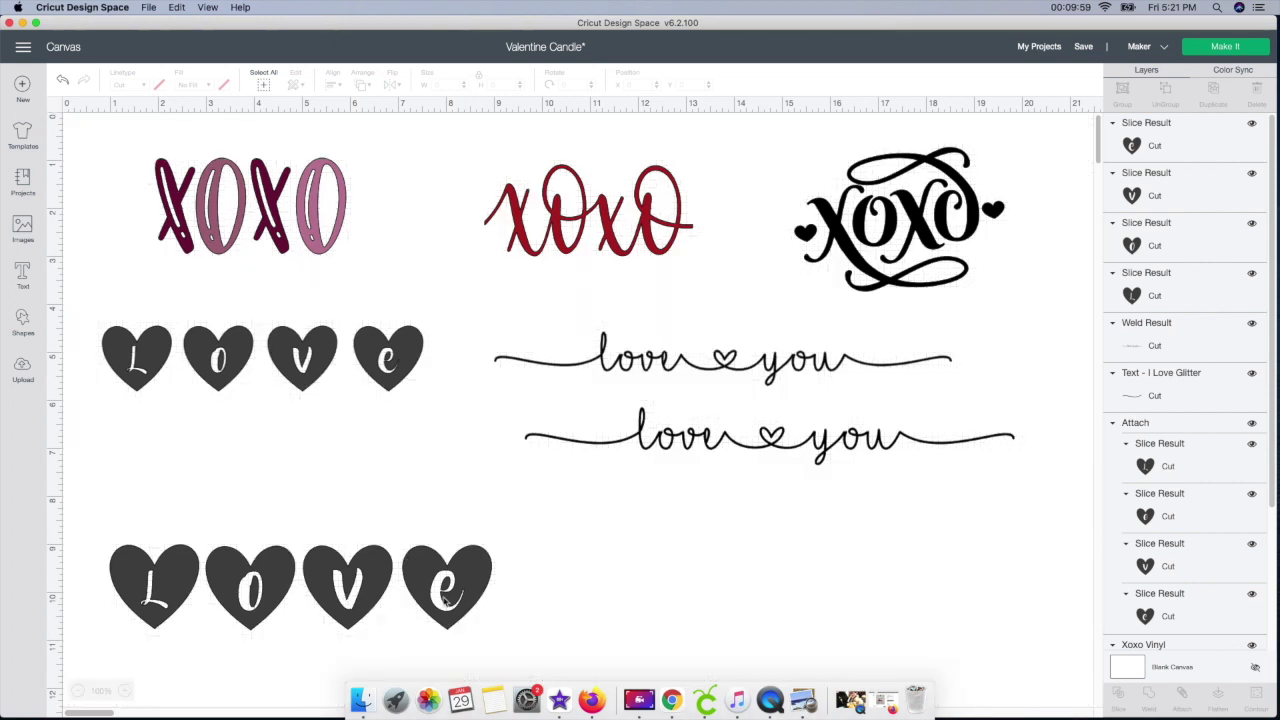
{"action": "left_click_drag", "start_coordinate": [446, 598], "coordinate": [442, 598]}
{"action": "left_click", "coordinate": [398, 606]}
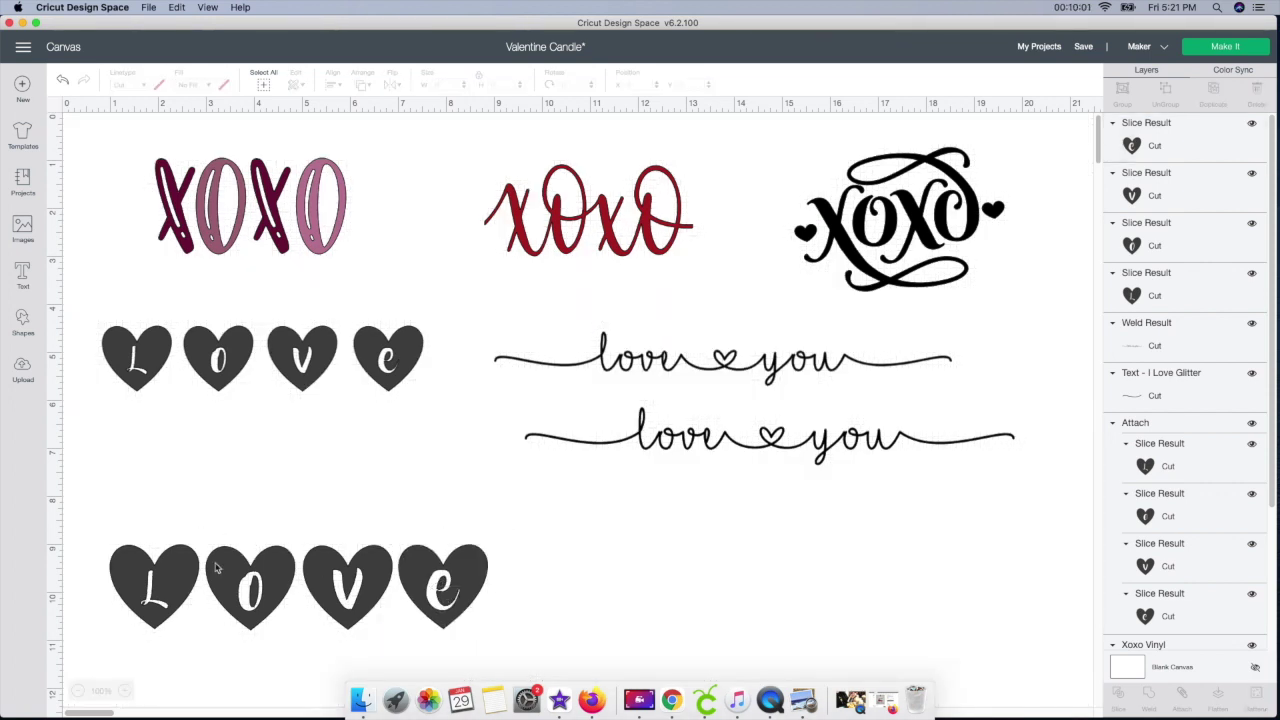
- Select all four hearts in the lower row and align their tops
{"action": "left_click_drag", "start_coordinate": [83, 503], "coordinate": [480, 645]}
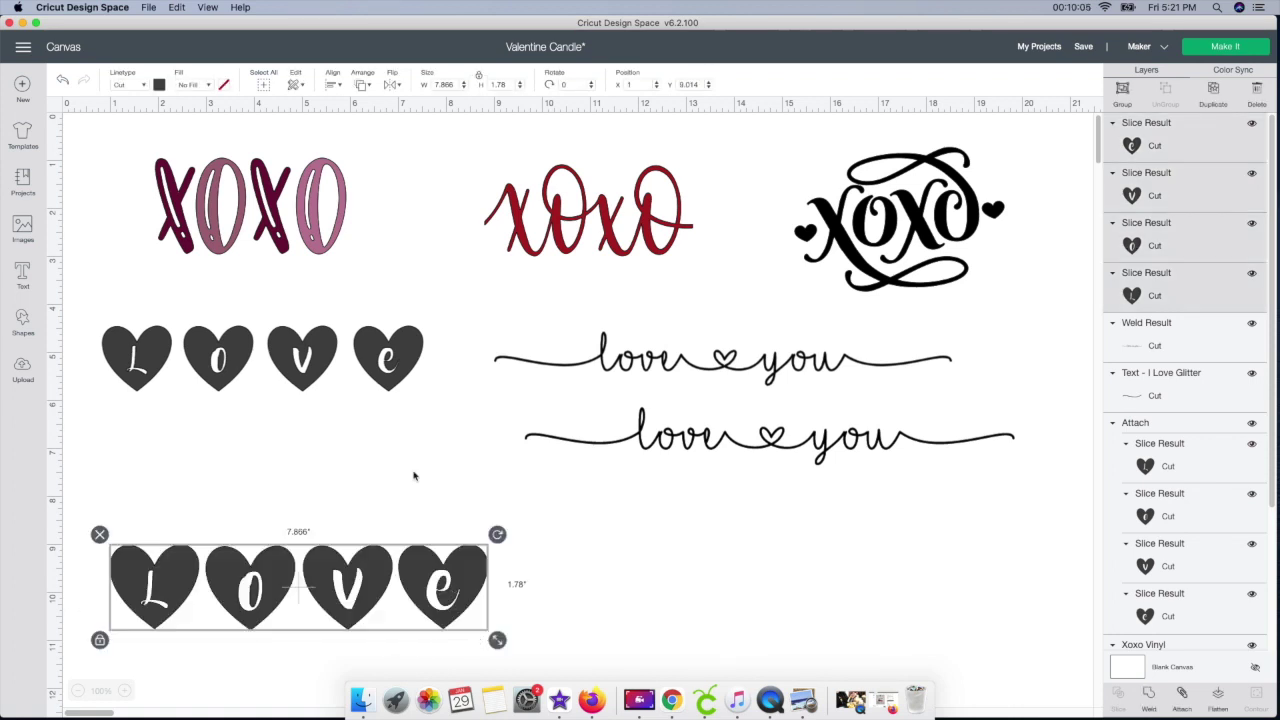
{"action": "left_click", "coordinate": [332, 86]}
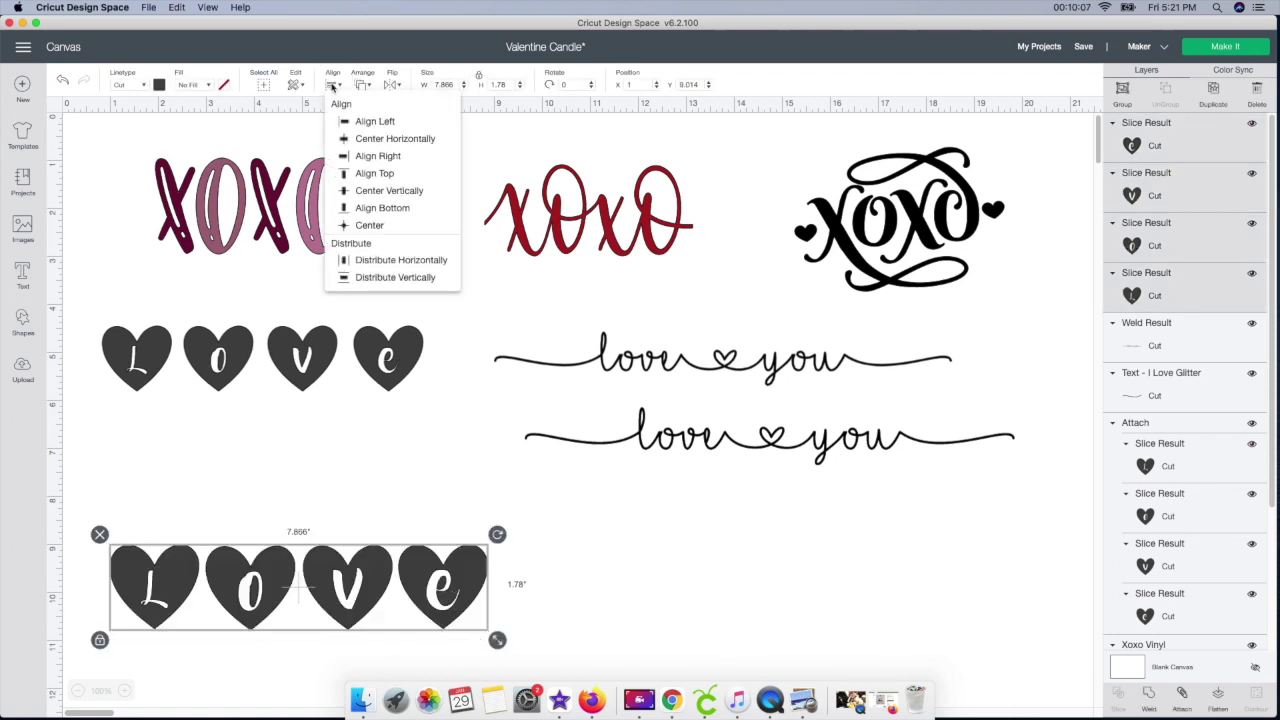
{"action": "left_click", "coordinate": [367, 174]}
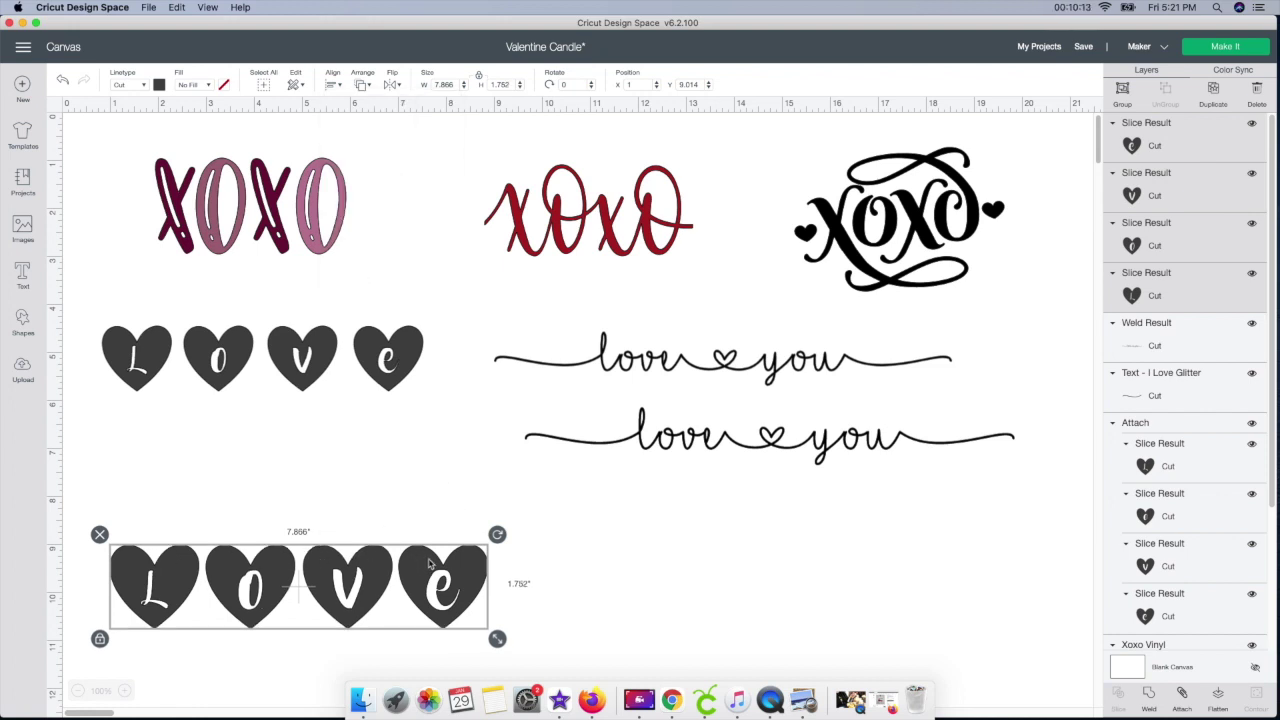
{"action": "left_click", "coordinate": [550, 560]}
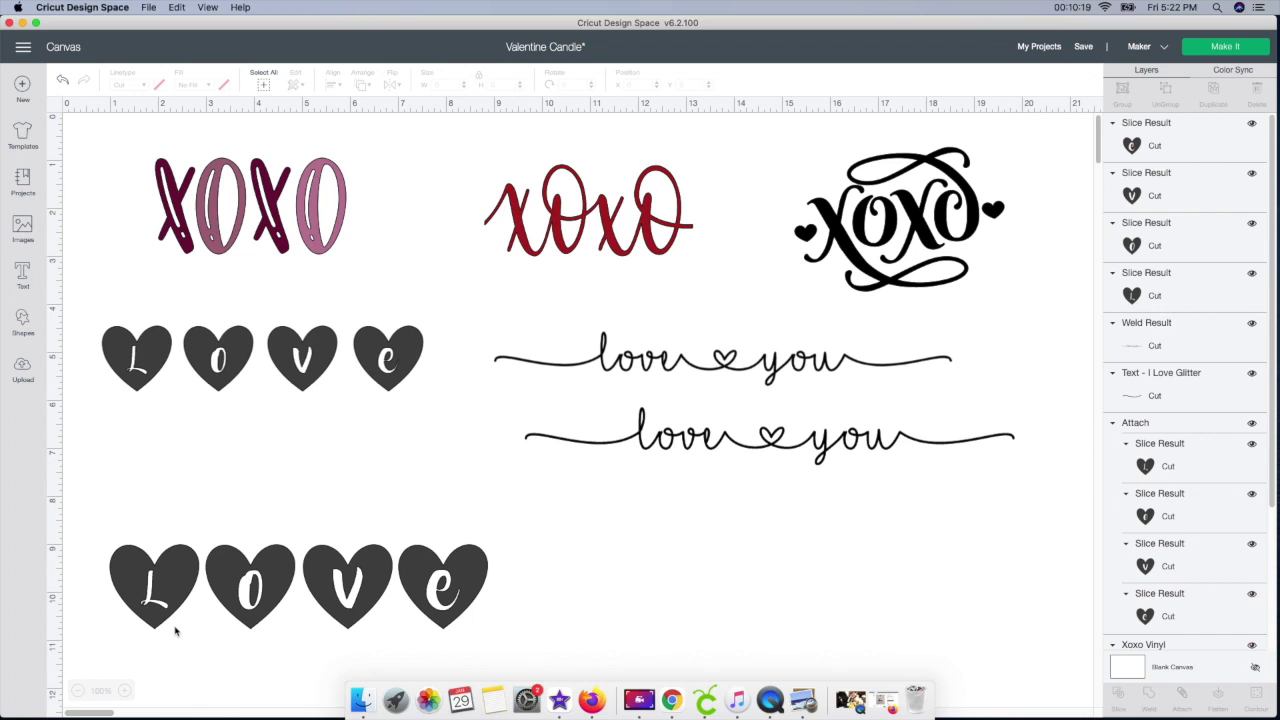
- Fine-tune the heart spacing by nudging the "e" heart to about X 7.03 inches
{"action": "left_click", "coordinate": [150, 608]}
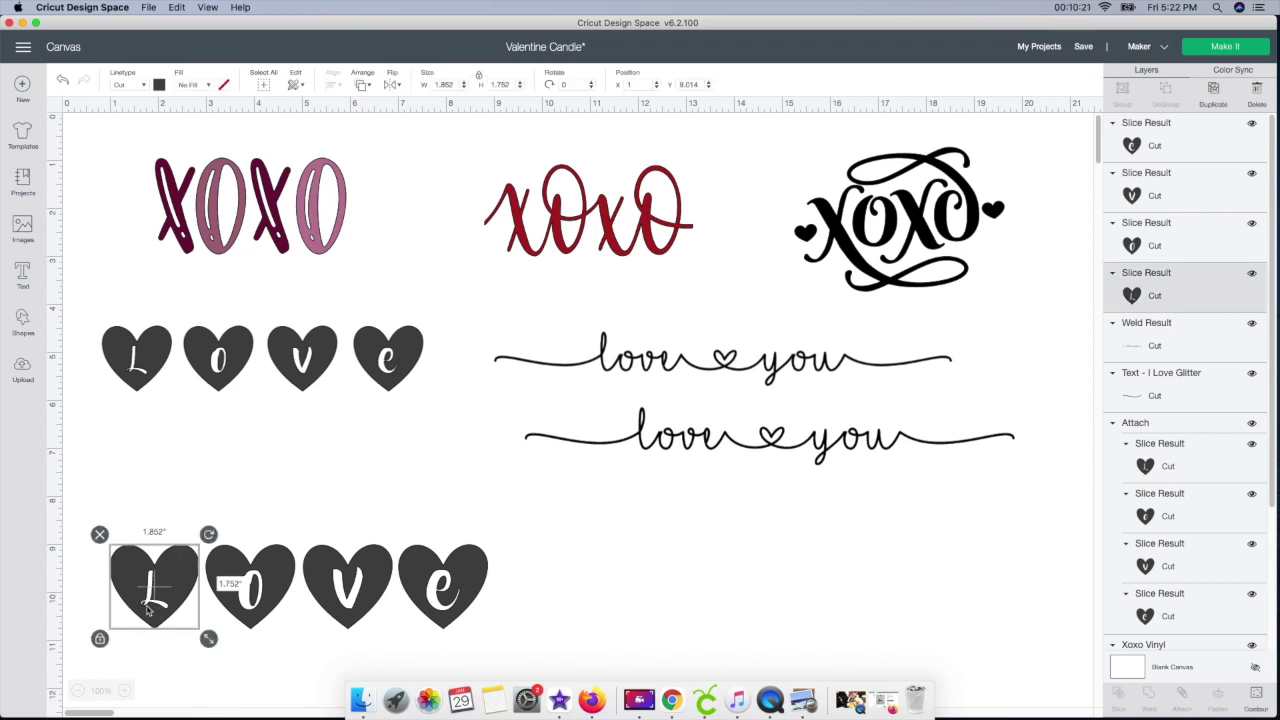
{"action": "left_click", "coordinate": [475, 604]}
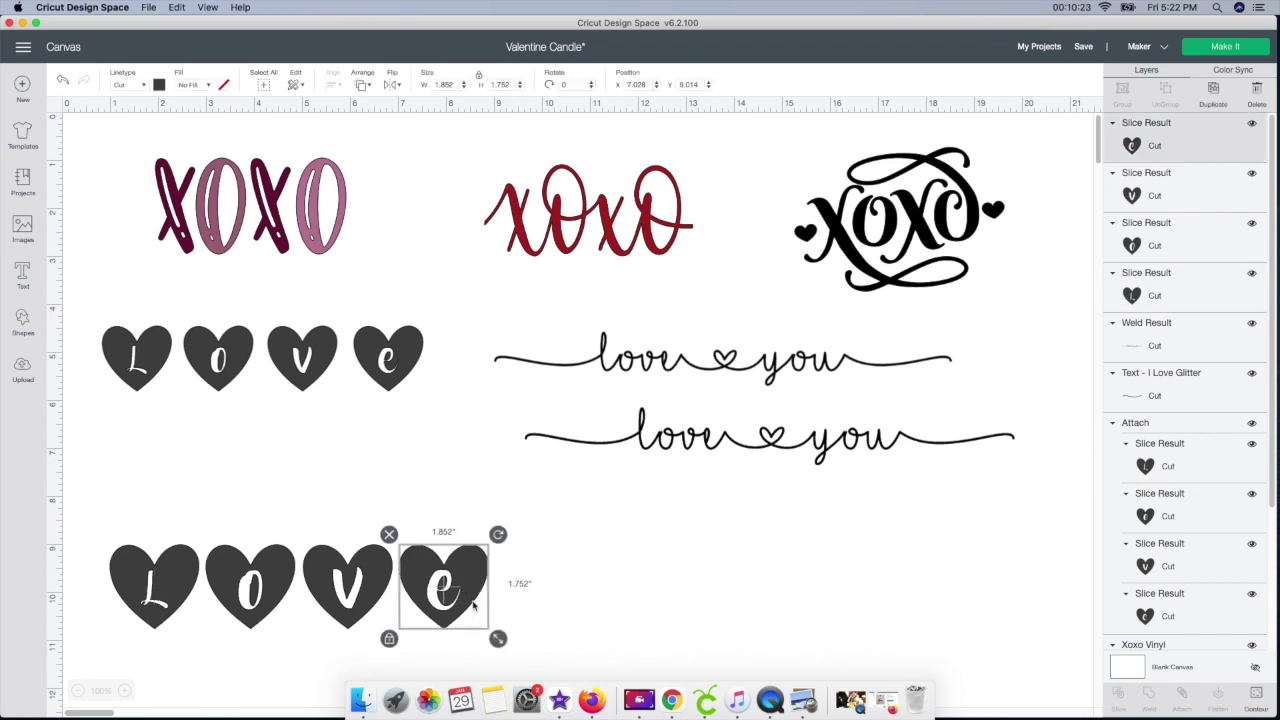
{"action": "left_click", "coordinate": [502, 579]}
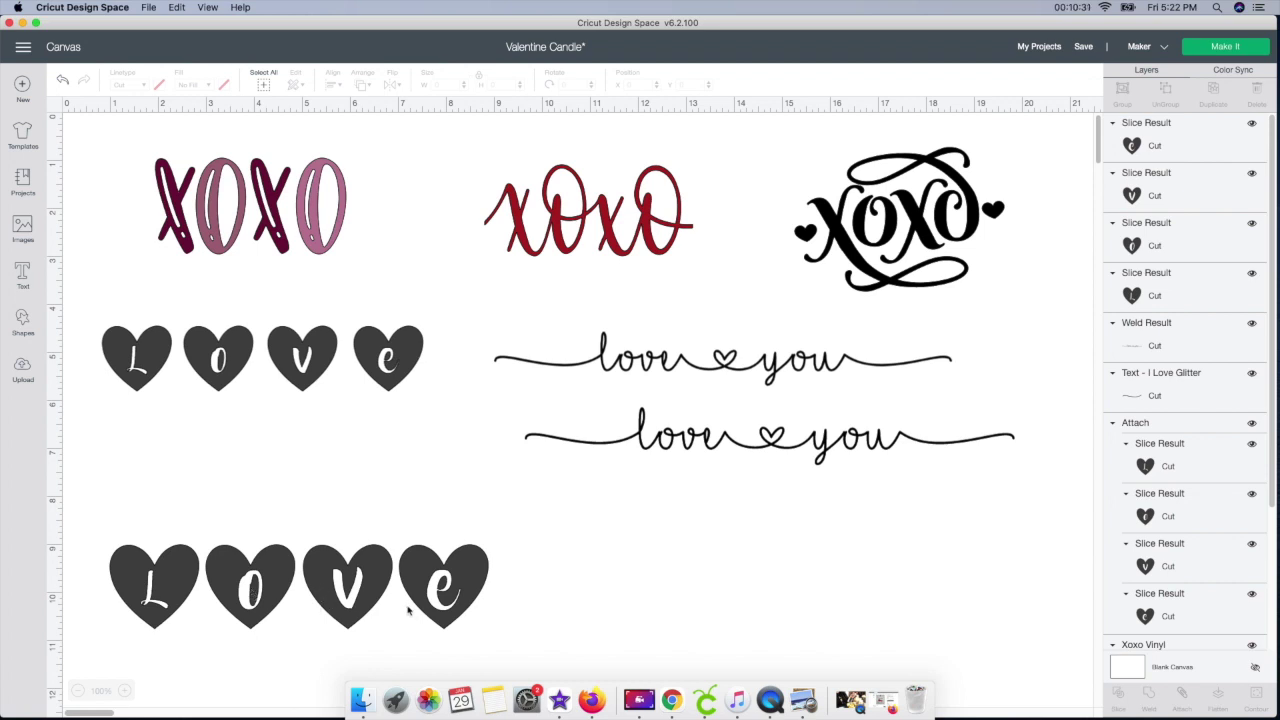
{"action": "left_click", "coordinate": [340, 600]}
{"action": "left_click", "coordinate": [221, 671]}
- Weld the four lower LOVE hearts into one shape and move it up to about X 1.56, Y 7.56 inches
{"action": "left_click_drag", "start_coordinate": [103, 502], "coordinate": [497, 630]}
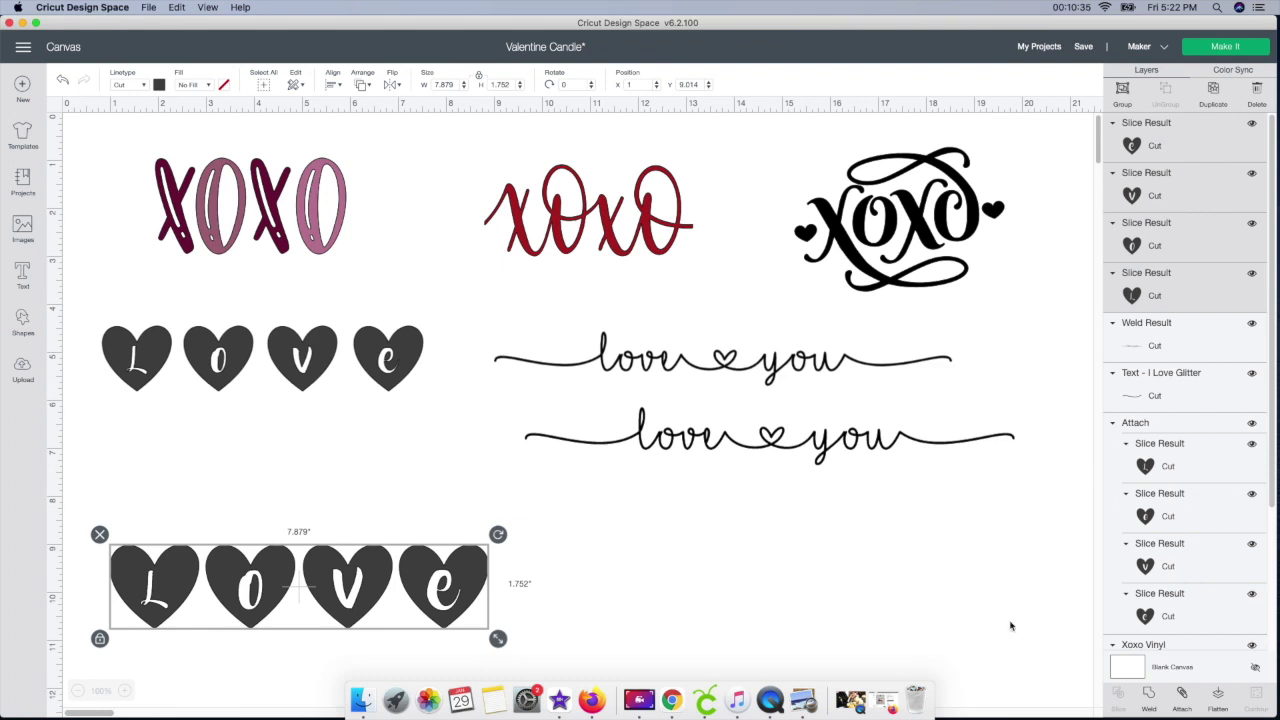
{"action": "left_click", "coordinate": [1147, 693]}
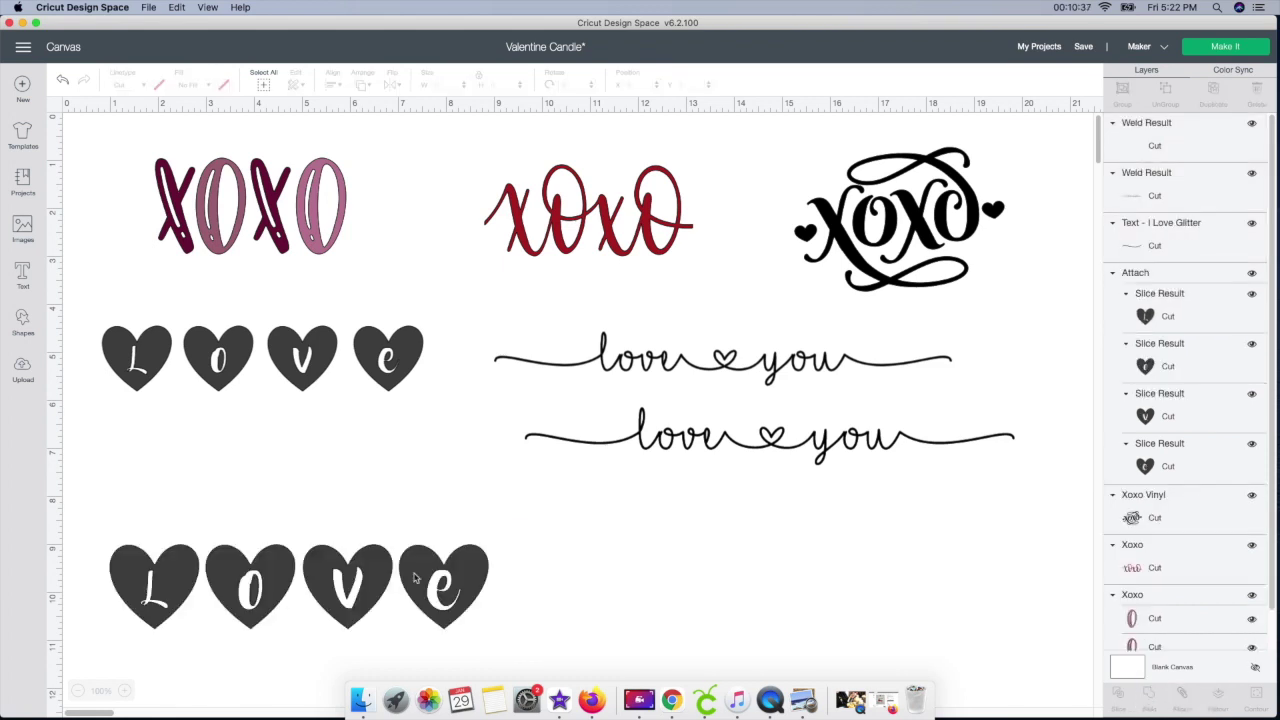
{"action": "left_click", "coordinate": [350, 590]}
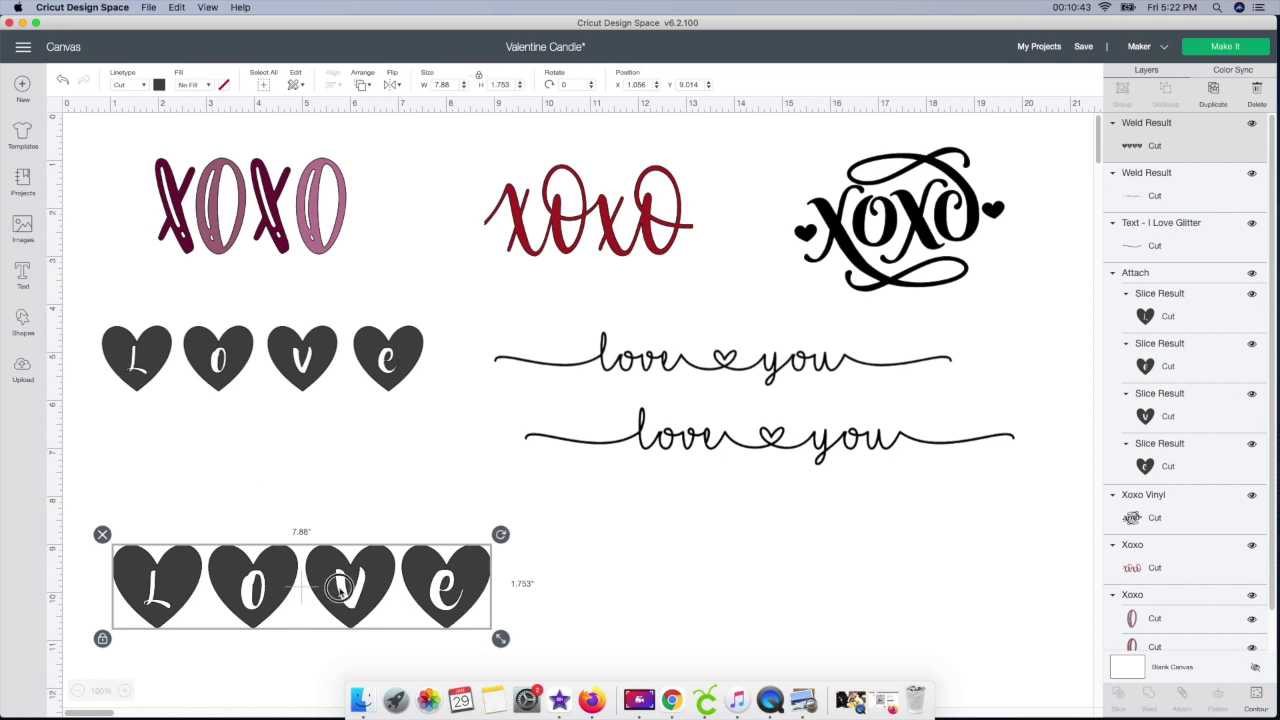
{"action": "left_click_drag", "start_coordinate": [337, 588], "coordinate": [361, 538]}
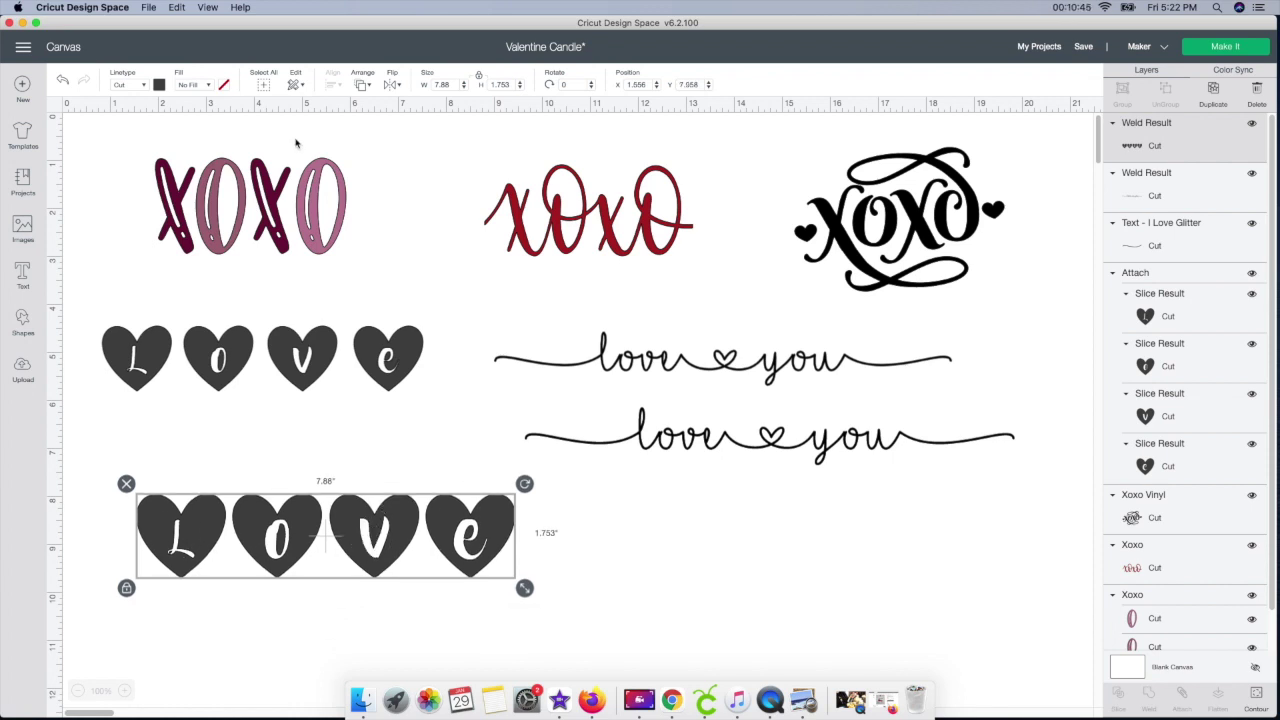
- Unlock the proportions of the upper "love you" text and set its size to 6 inches wide by 2 inches high
{"action": "left_click", "coordinate": [291, 199]}
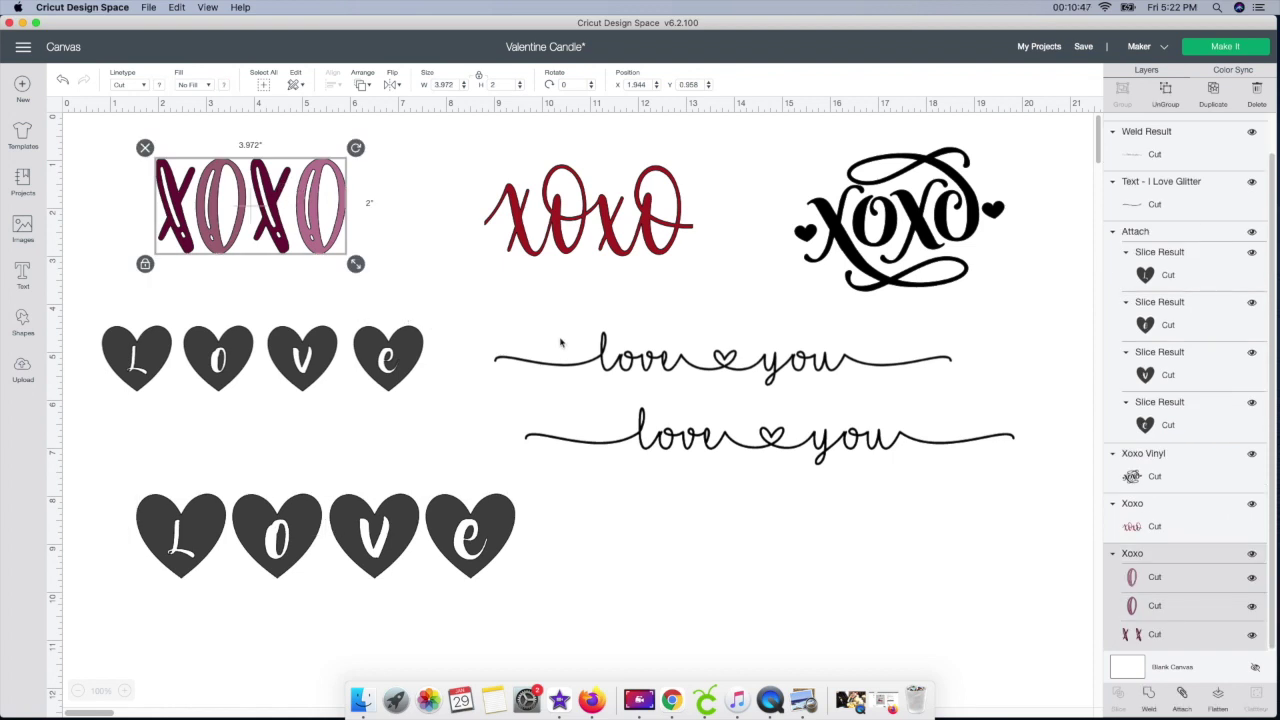
{"action": "left_click", "coordinate": [795, 388]}
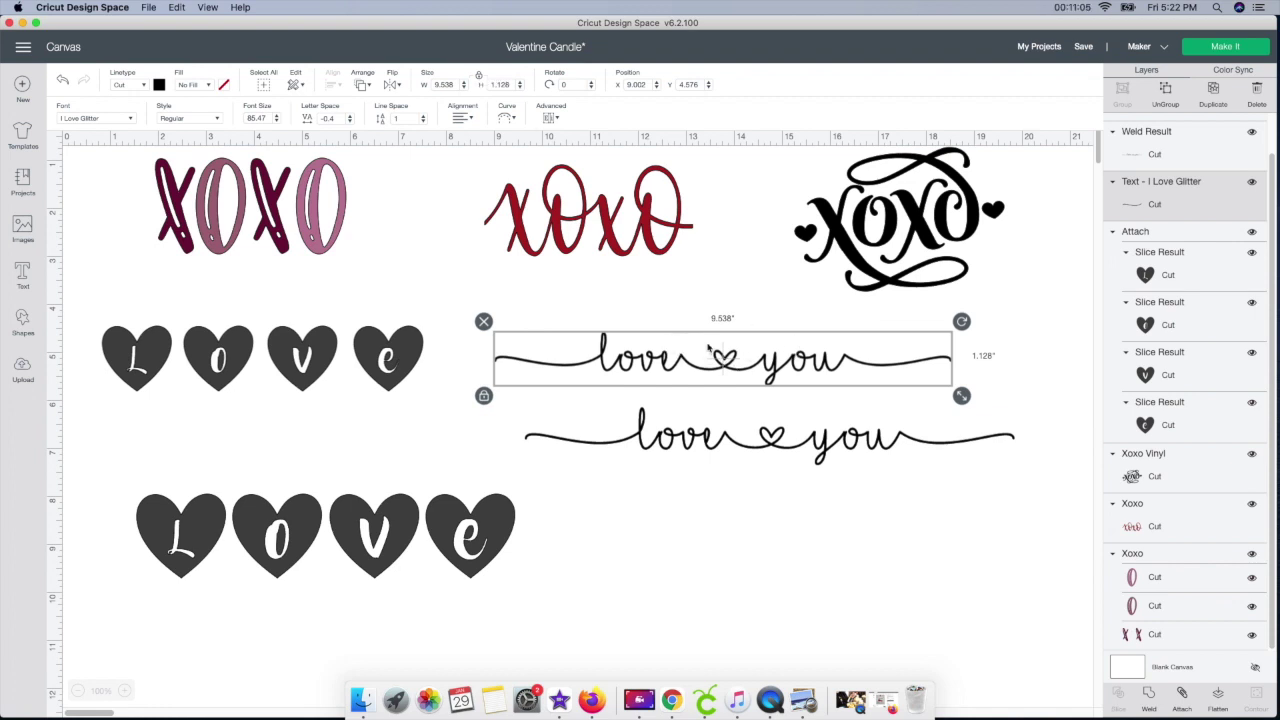
{"action": "left_click", "coordinate": [477, 76]}
{"action": "left_click", "coordinate": [456, 85]}
{"action": "type", "text": "6"}
{"action": "key", "text": "Tab"}
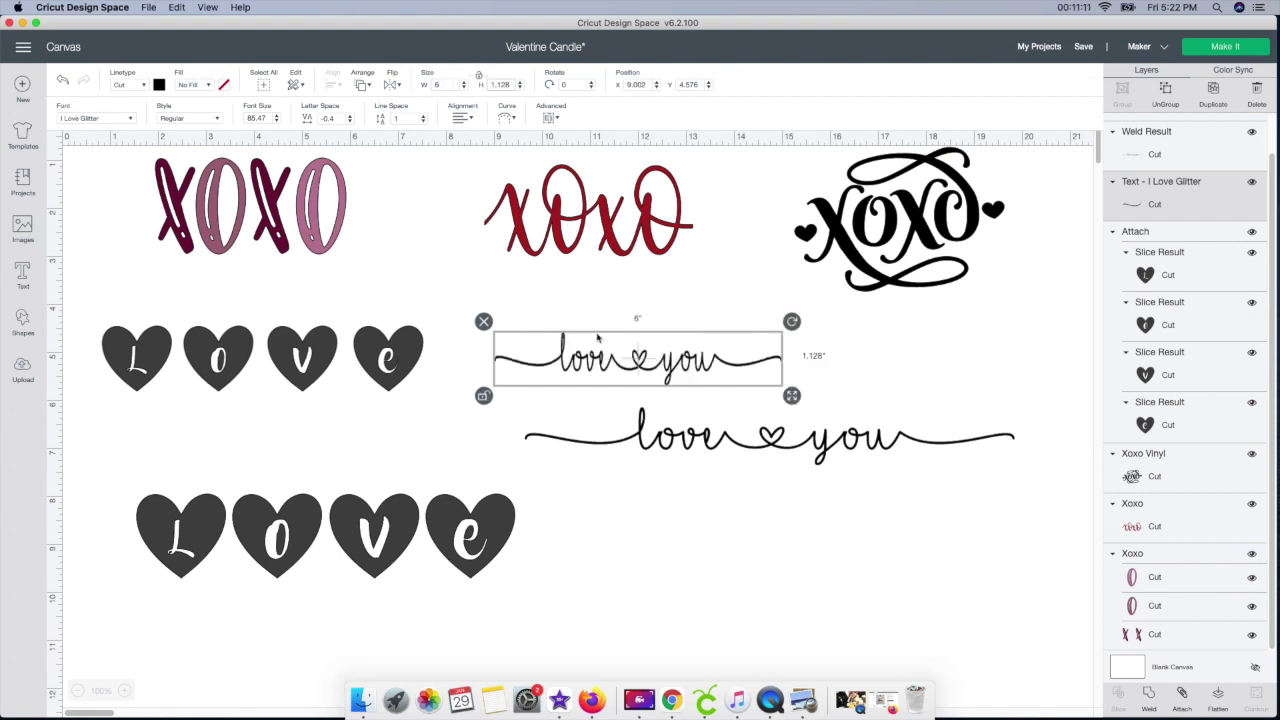
{"action": "left_click", "coordinate": [434, 75]}
{"action": "type", "text": "2"}
{"action": "key", "text": "Return"}
{"action": "left_click", "coordinate": [766, 517]}
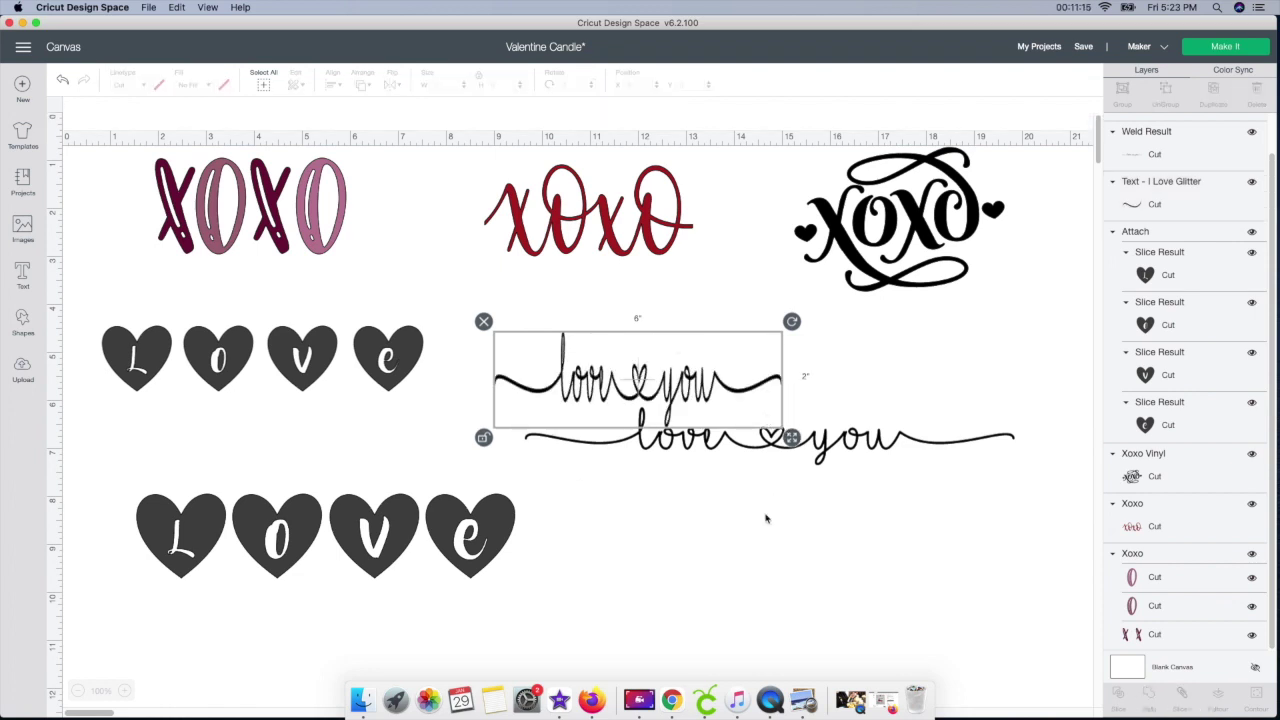
- Move the upper "love you" text up to about Y 3.98 inches and resize it to about 6.13 by 1.54 inches
{"action": "left_click_drag", "start_coordinate": [680, 418], "coordinate": [680, 390]}
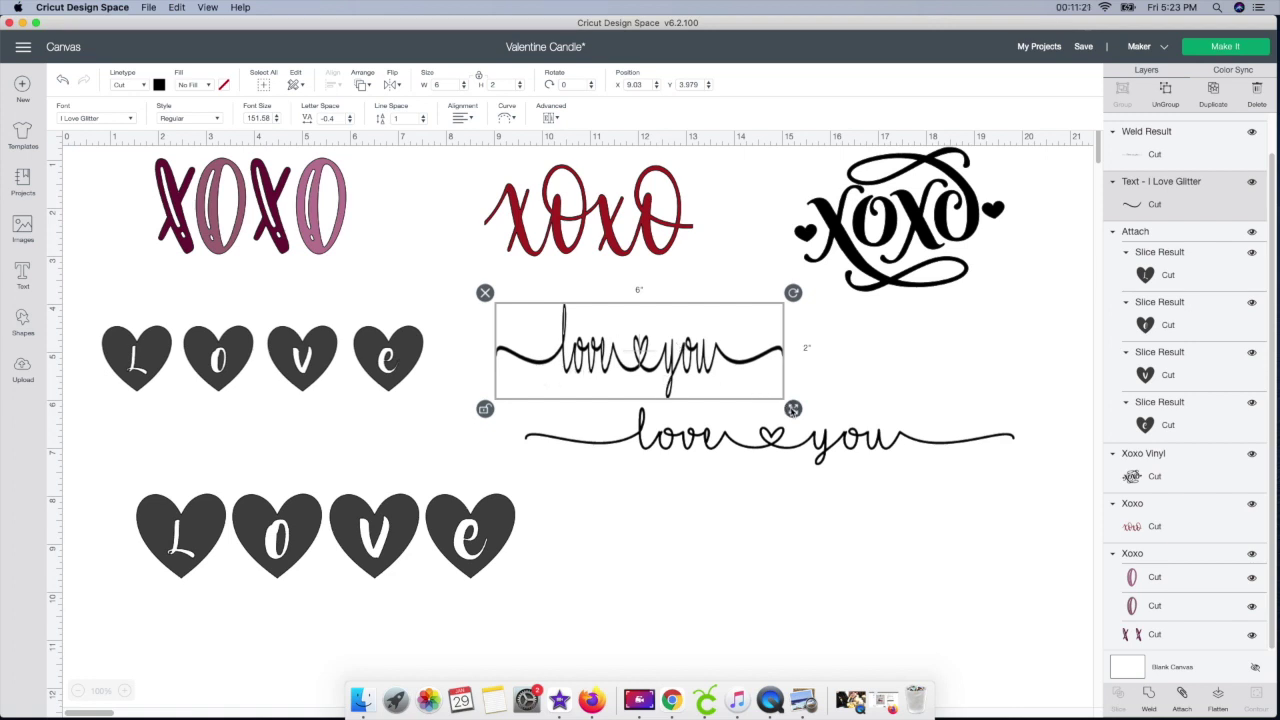
{"action": "left_click_drag", "start_coordinate": [792, 408], "coordinate": [797, 388]}
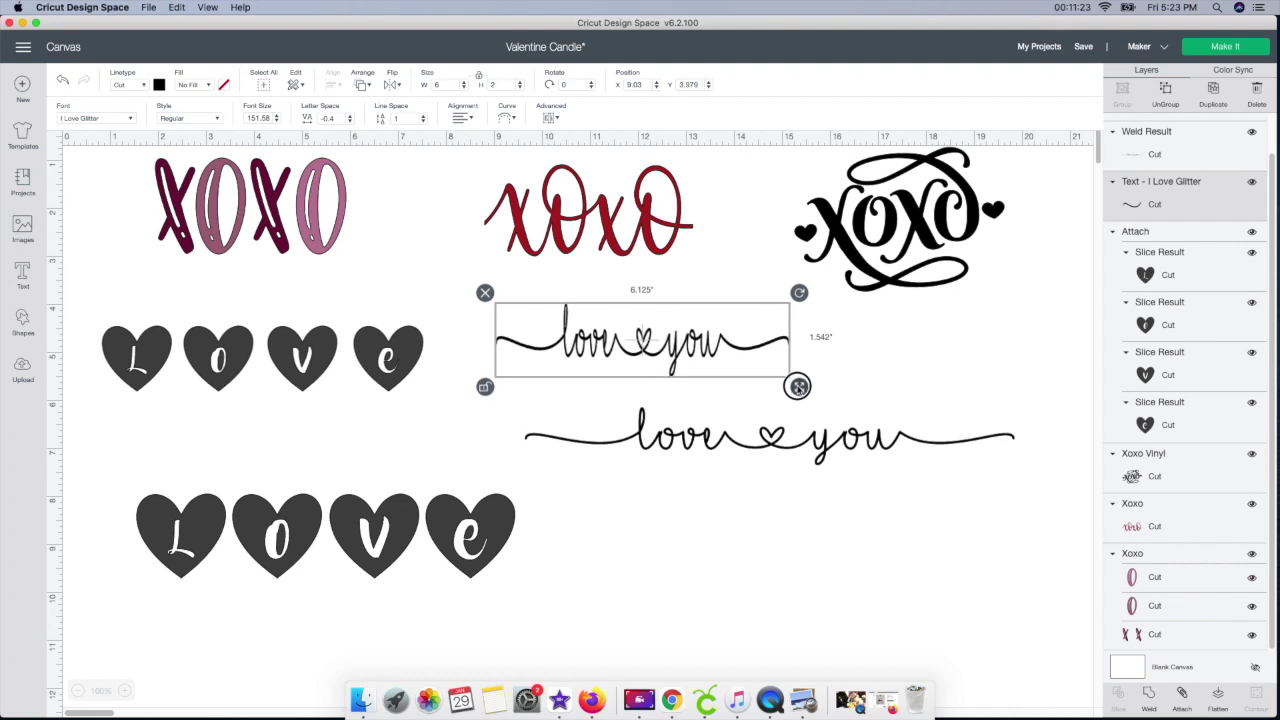
{"action": "left_click", "coordinate": [751, 464]}
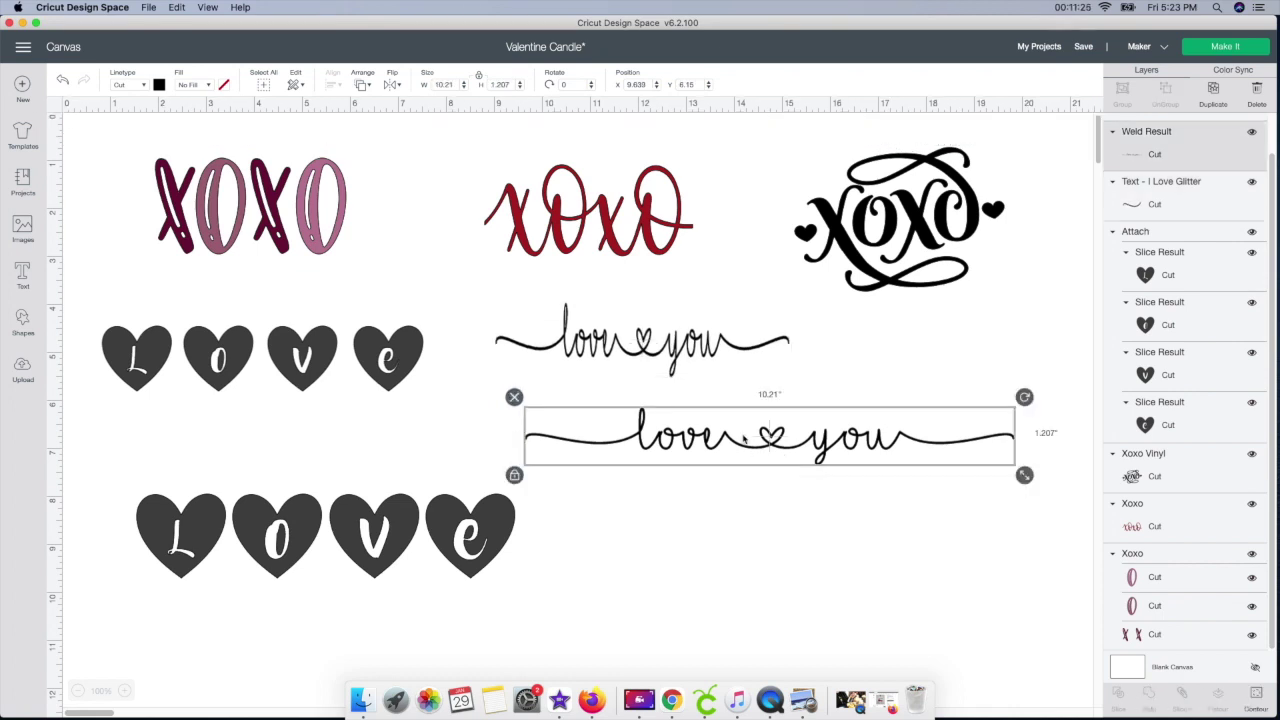
{"action": "left_click", "coordinate": [680, 356]}
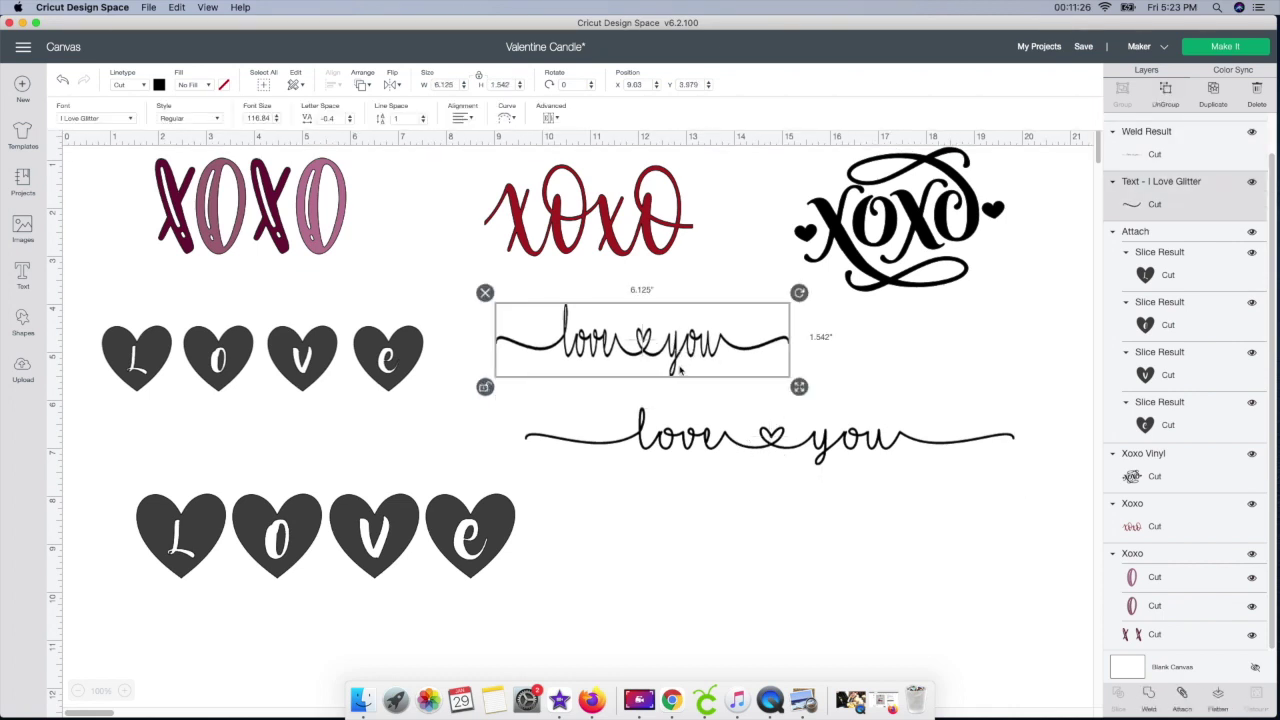
- Unlock the proportions of the lower welded LOVE hearts and set their size to 6 inches wide by 2 inches high
{"action": "left_click", "coordinate": [438, 531]}
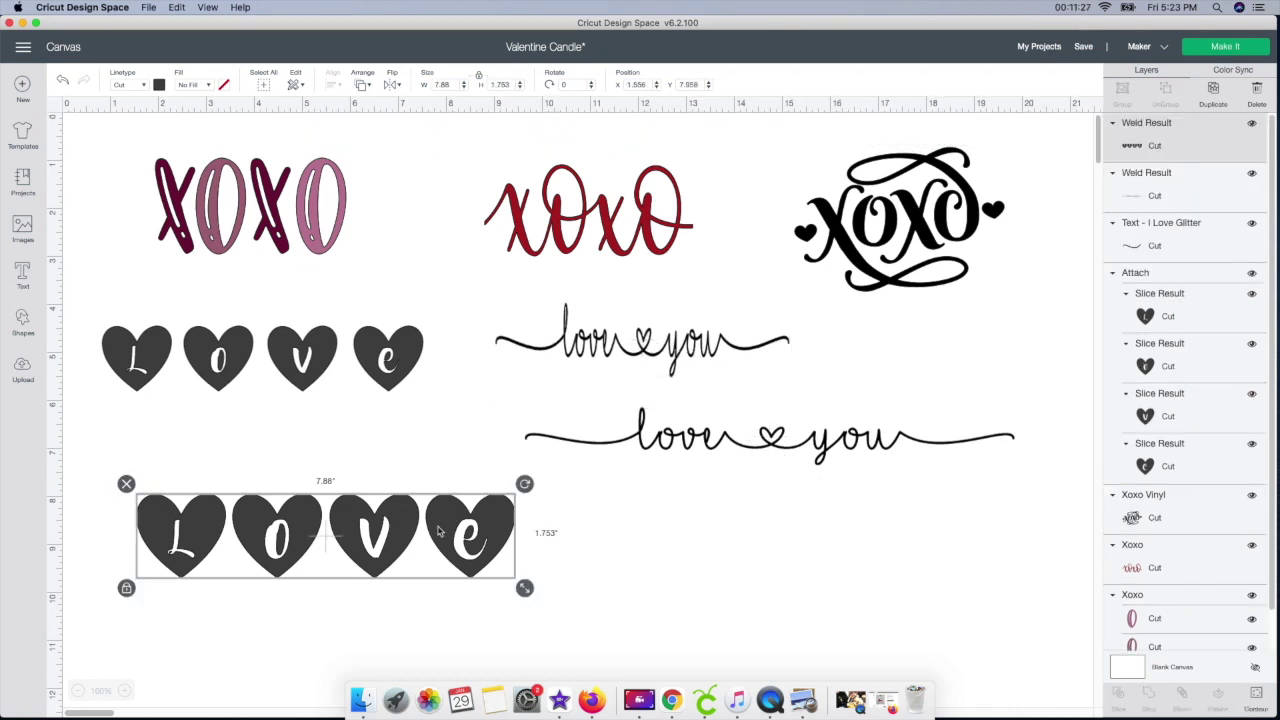
{"action": "left_click", "coordinate": [478, 78]}
{"action": "left_click", "coordinate": [447, 85]}
{"action": "type", "text": "6"}
{"action": "key", "text": "Tab"}
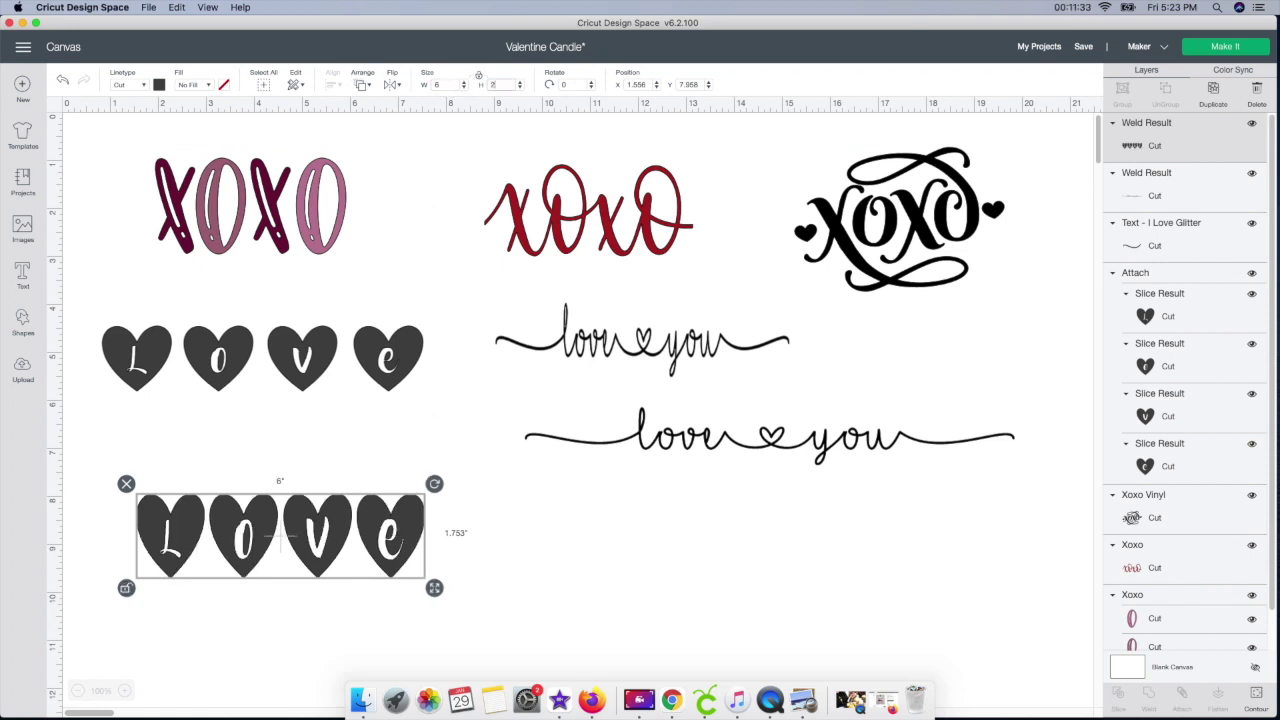
{"action": "key", "text": "Return"}
- Freely resize the lower LOVE hearts slightly wider and shorter so their shapes look less stretched, then deselect them
{"action": "left_click", "coordinate": [400, 591]}
{"action": "left_click", "coordinate": [405, 575]}
{"action": "left_click_drag", "start_coordinate": [434, 600], "coordinate": [438, 585]}
{"action": "left_click", "coordinate": [566, 598]}
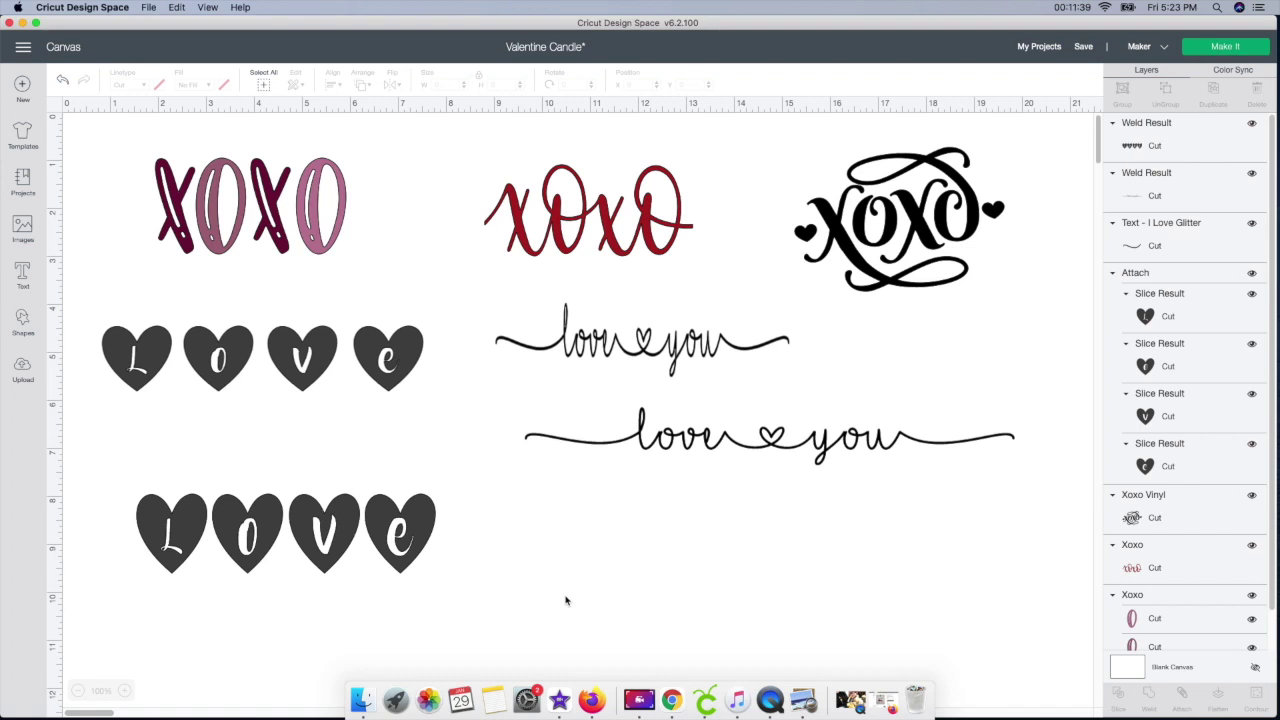